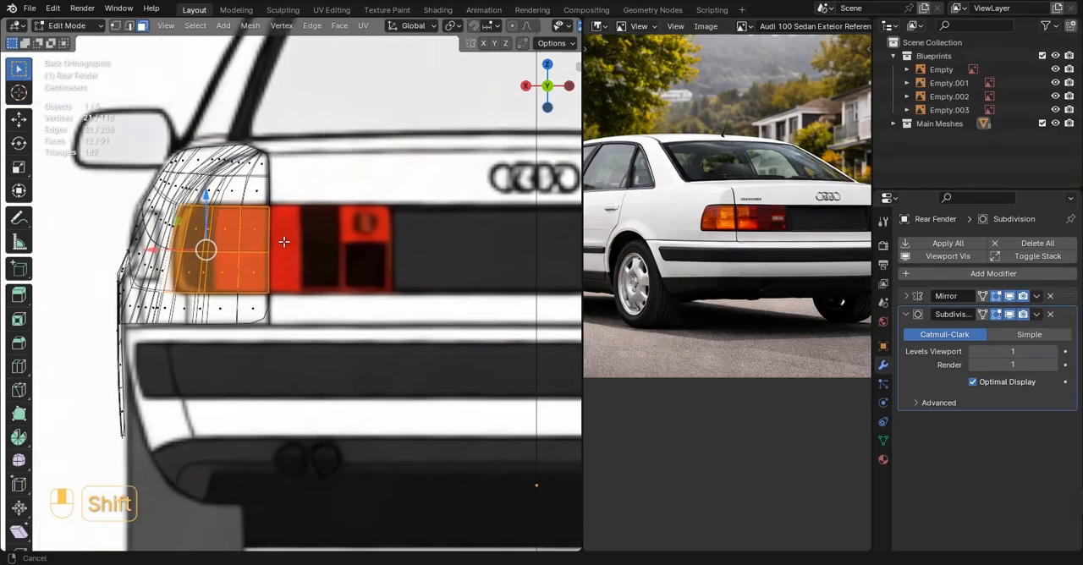
scroll(347, 256, up, 4)
Delete the selected rear fender faces covering the tail light to open a tail-light cutout, then leave Edit Mode
scroll(341, 256, down, 4)
middle_drag(262, 254, 437, 270)
key(x)
click(340, 263)
key(Tab)
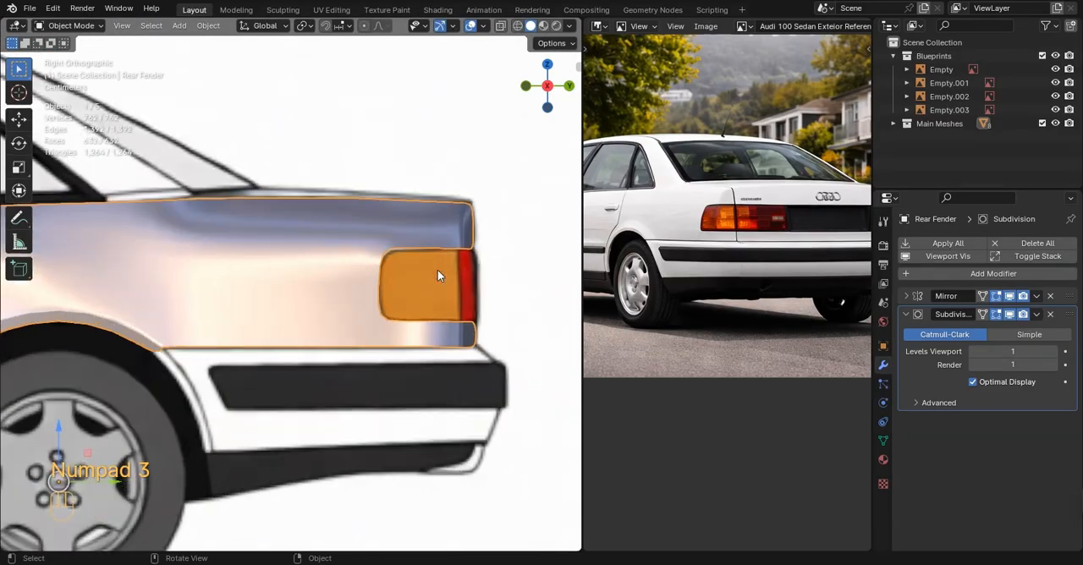
In the wireframe side view, align the vertices along the tail-light opening's upper edge with the blueprint outline
key(Tab)
scroll(372, 233, up, 3)
click(115, 31)
scroll(364, 245, down, 1)
shift+middle_drag(372, 252, 200, 233)
scroll(210, 217, up, 3)
key(z)
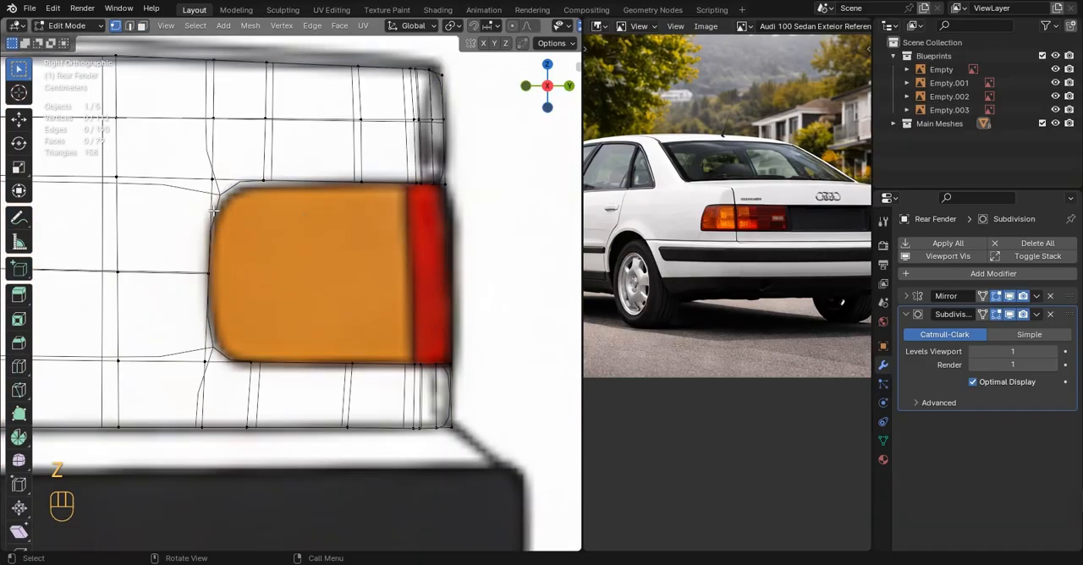
click(217, 180)
ctrl+click(425, 181)
ctrl+click(462, 181)
scroll(388, 162, up, 1)
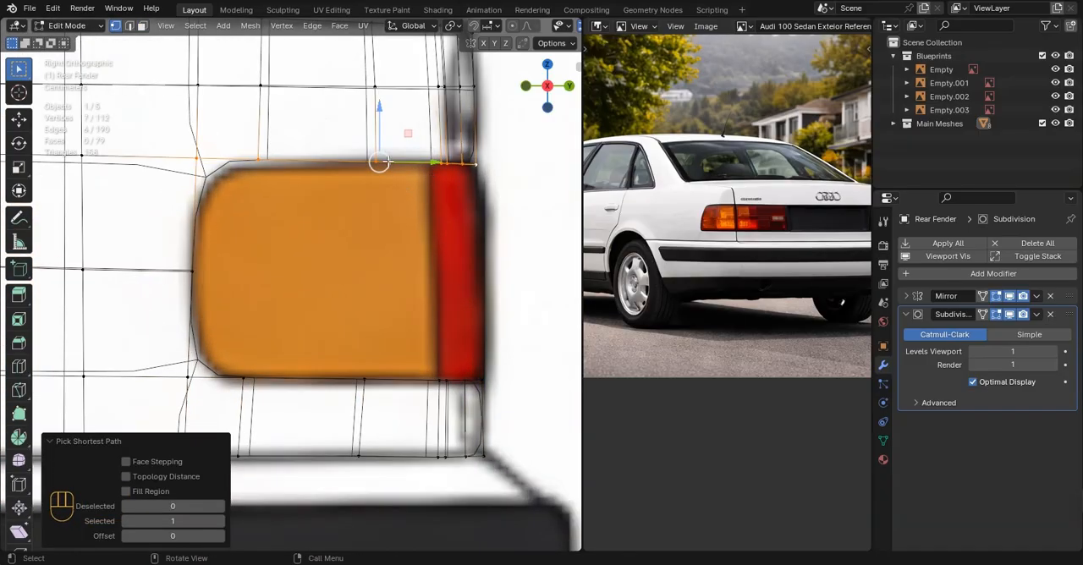
click(258, 159)
drag(256, 138, 257, 141)
click(197, 159)
drag(200, 135, 200, 144)
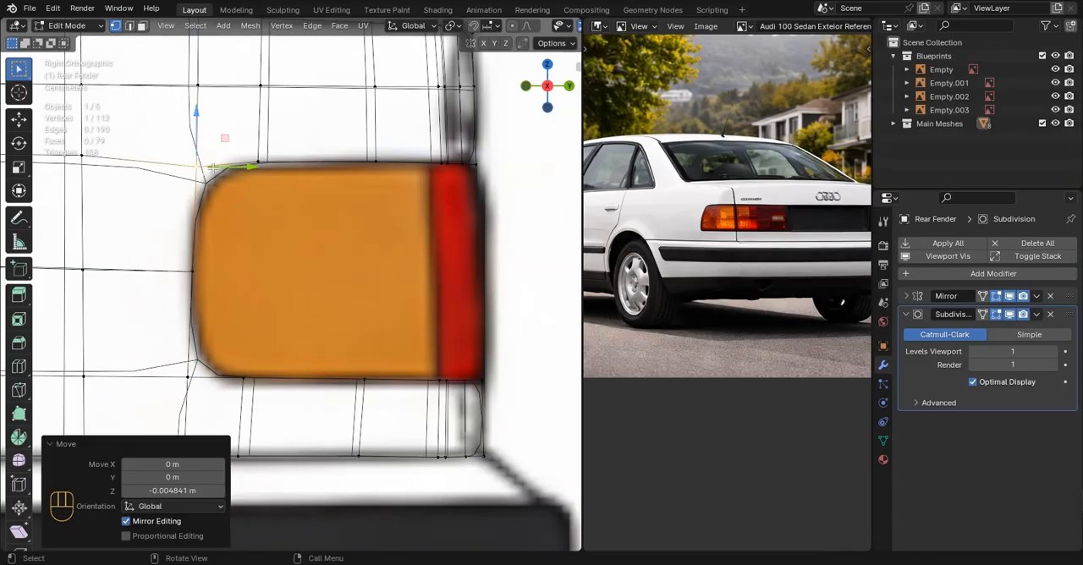
drag(253, 166, 255, 167)
Align the vertices along the lower and front edges of the tail-light opening with the side blueprint
shift+middle_drag(210, 315, 225, 281)
click(203, 343)
drag(204, 295, 204, 289)
click(260, 344)
drag(269, 343, 272, 344)
click(203, 339)
drag(257, 339, 258, 339)
click(209, 238)
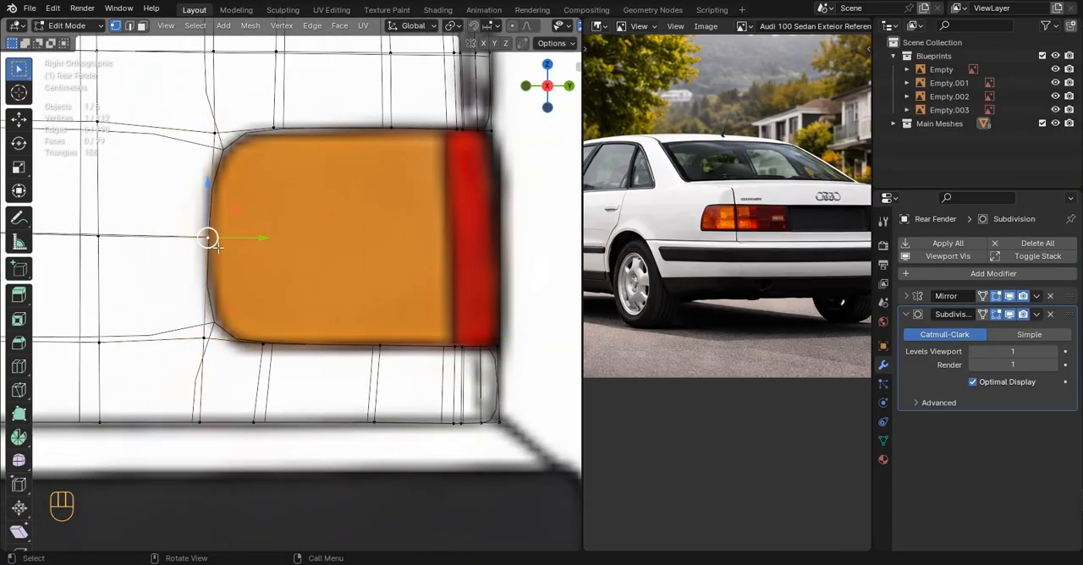
drag(259, 238, 261, 238)
Inspect the rear fender in solid shading around the tail-light opening from the side
key(Tab)
scroll(219, 254, down, 6)
scroll(220, 252, down, 5)
key(shift+z)
shift+middle_drag(210, 187, 221, 148)
key(Tab)
alt+click(203, 215)
scroll(225, 191, up, 3)
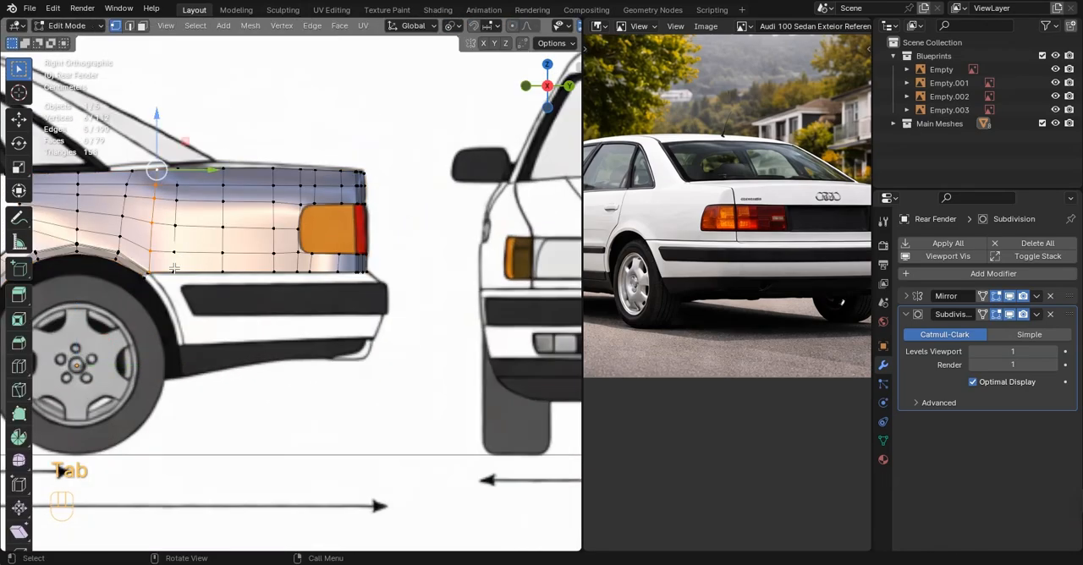
Select the chain of vertices along the rear fender's lower edge from the rear end to the wheel arch
scroll(169, 265, up, 5)
shift+middle_drag(132, 257, 374, 244)
scroll(374, 244, up, 1)
scroll(188, 237, down, 4)
shift+middle_drag(280, 222, 40, 213)
ctrl+click(289, 246)
key(z)
click(290, 246)
scroll(283, 251, up, 5)
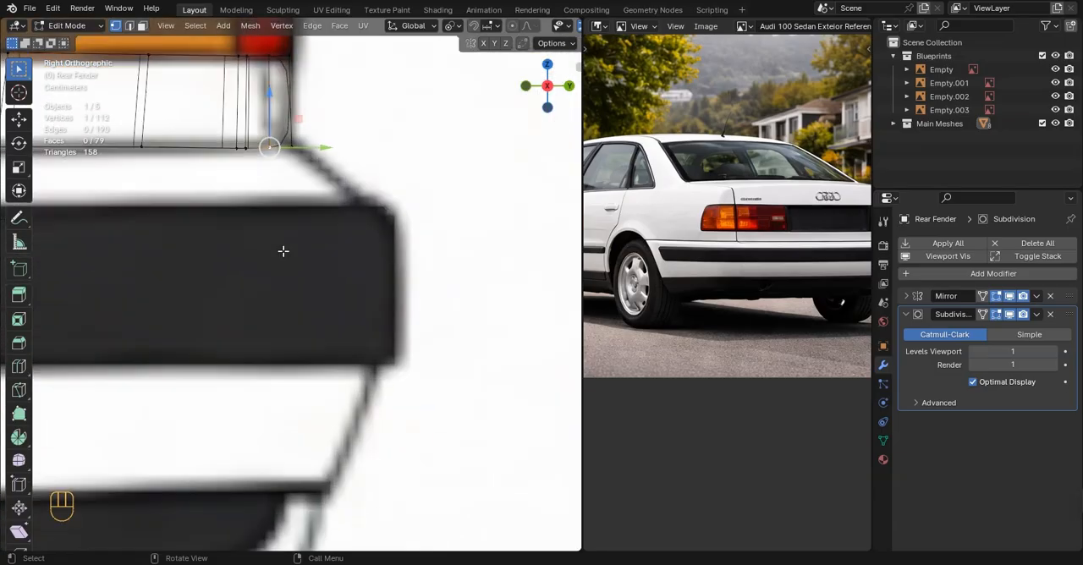
scroll(284, 191, down, 5)
shift+middle_drag(254, 191, 575, 194)
scroll(198, 198, up, 5)
shift+middle_drag(198, 198, 423, 252)
scroll(325, 212, up, 1)
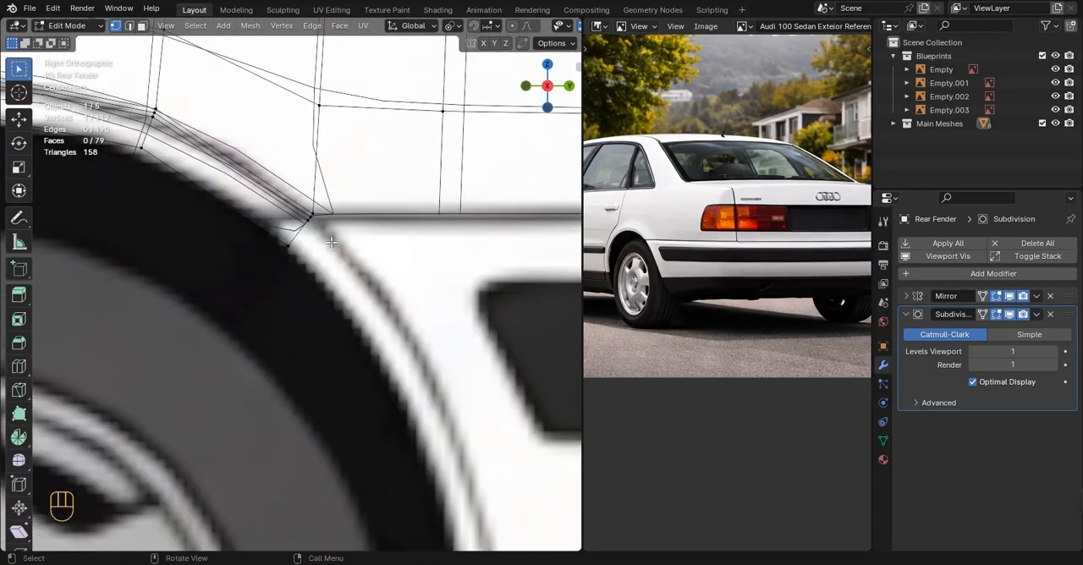
scroll(325, 207, up, 1)
ctrl+click(318, 201)
scroll(318, 202, down, 12)
mouse_move(356, 204)
middle_down()
mouse_move(297, 228)
mouse_move(356, 222)
middle_up()
Duplicate the selected lower fender edge in place and separate the copy into its own object
key(shift+d)
right_click(437, 210)
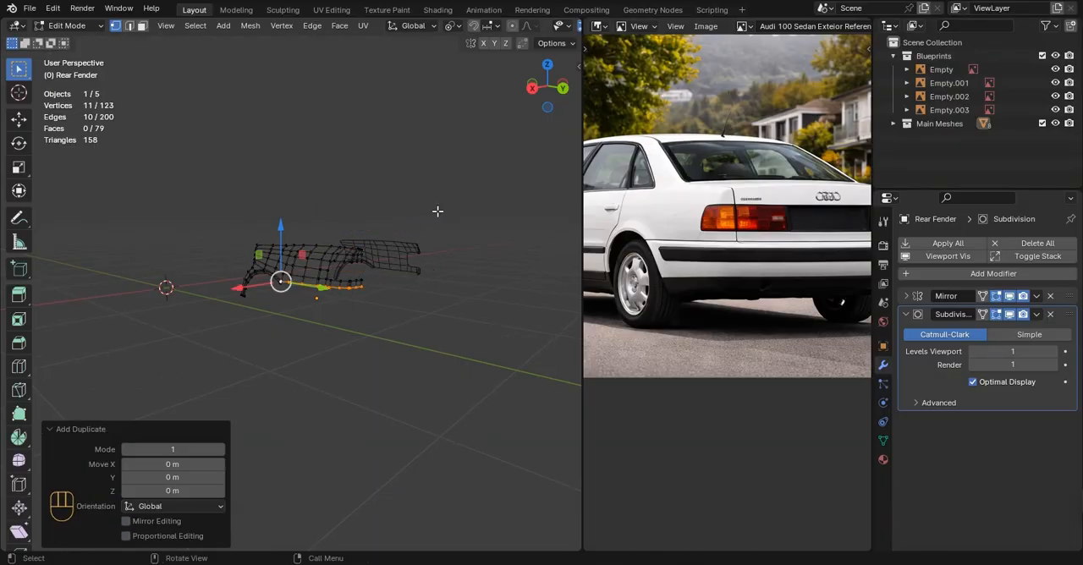
key(p)
click(439, 210)
Rename the separated object in the Main Meshes collection as Rear Bumper
click(894, 123)
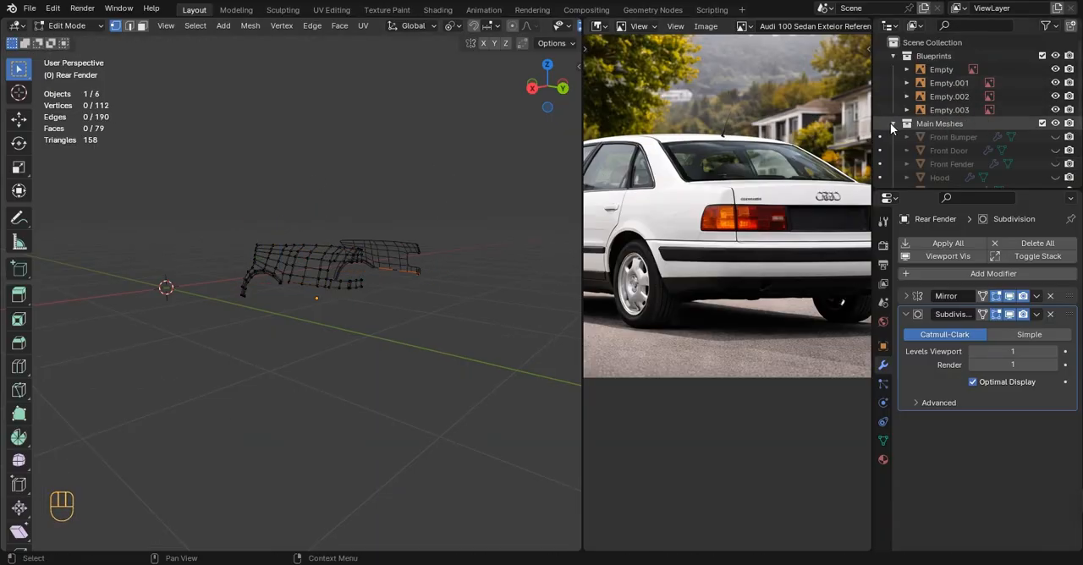
click(894, 55)
double_click(969, 164)
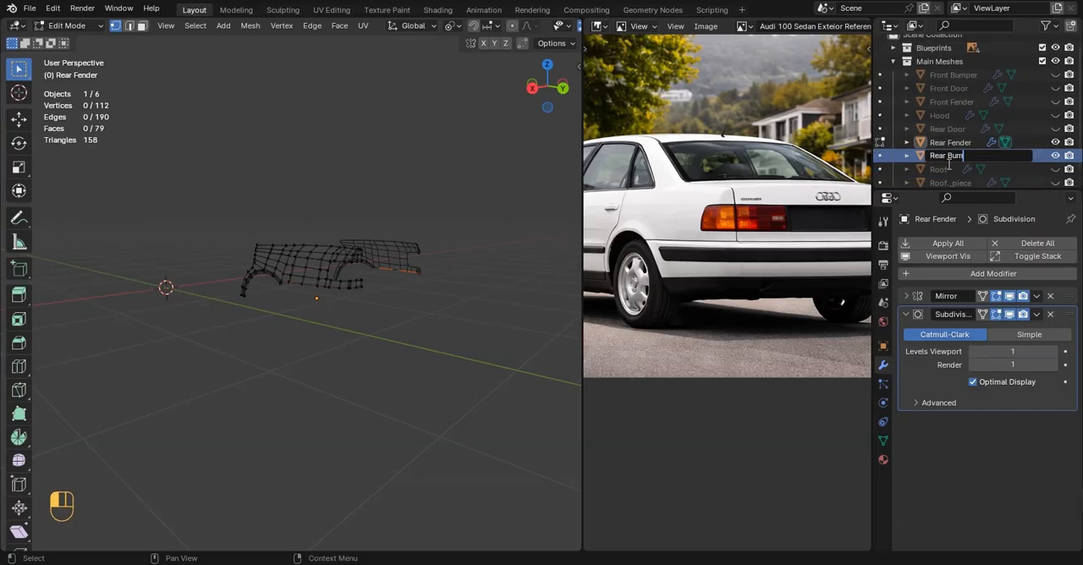
text(Rear Bumper)
key(Return)
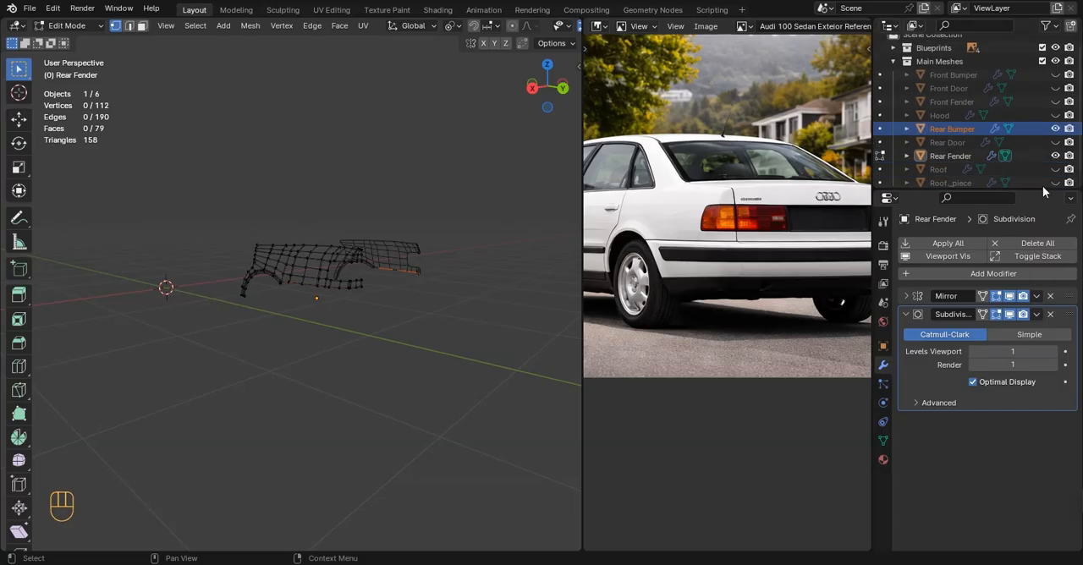
Hide the Rear Fender and open the Rear Bumper object in Edit Mode
click(1055, 155)
key(KP_3)
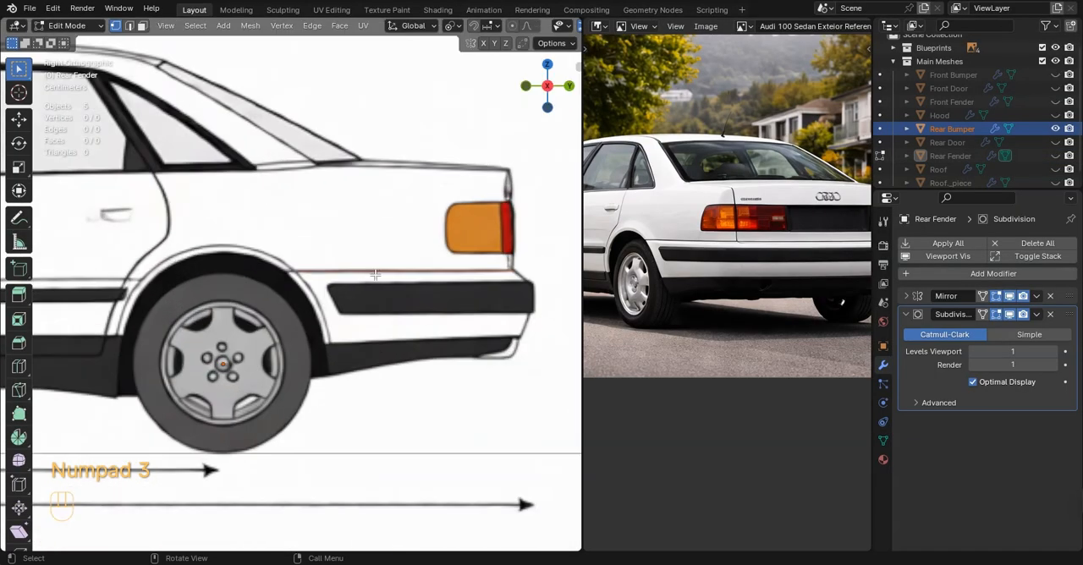
key(Tab)
scroll(440, 271, down, 3)
middle_drag(440, 270, 410, 296)
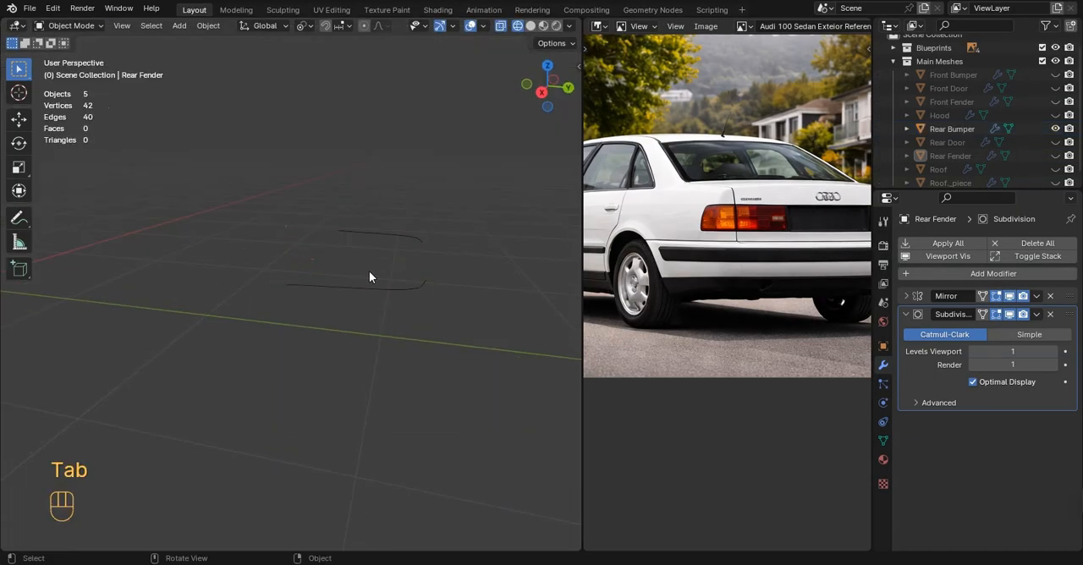
click(374, 284)
key(Tab)
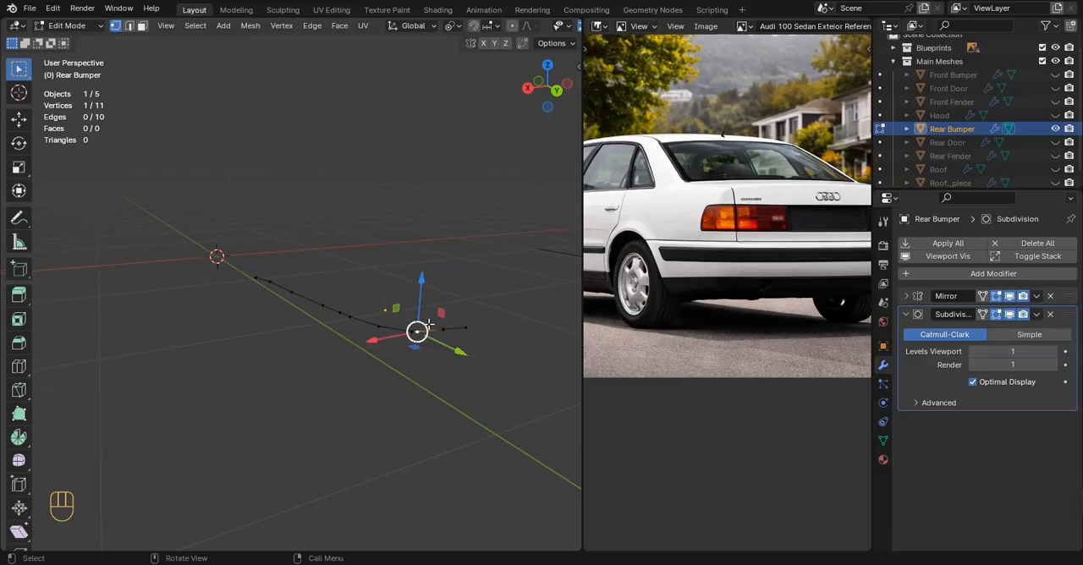
Dissolve two surplus vertices along the rear bumper's edge line
key(x)
click(411, 367)
click(349, 319)
key(x)
click(294, 299)
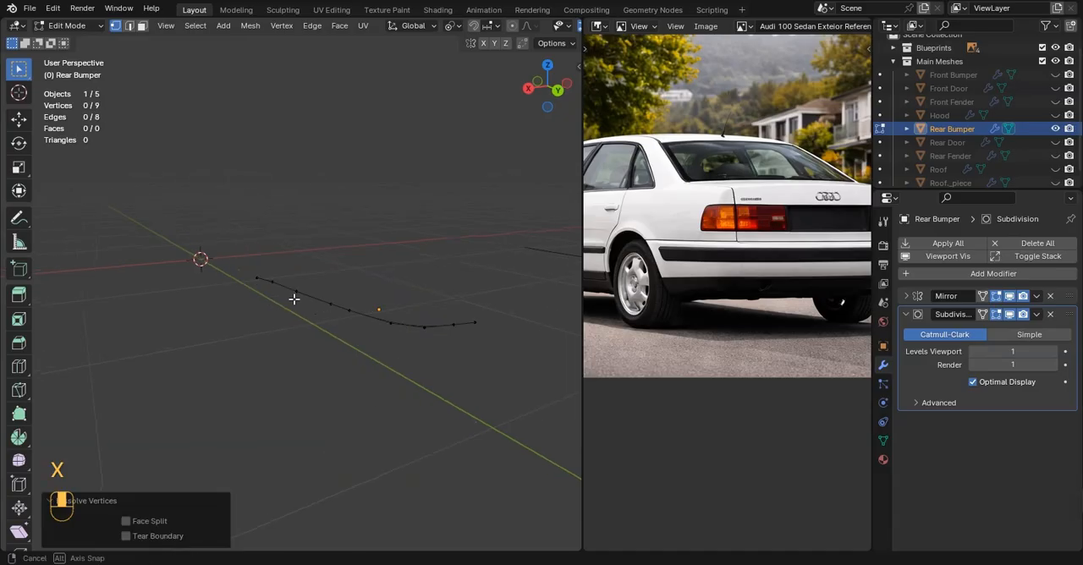
middle_drag(293, 299, 289, 292)
Dissolve one more vertex on the bumper line and shift a mid-side vertex 0.03552 m along Y
key(a)
key(KP_3)
scroll(327, 237, up, 4)
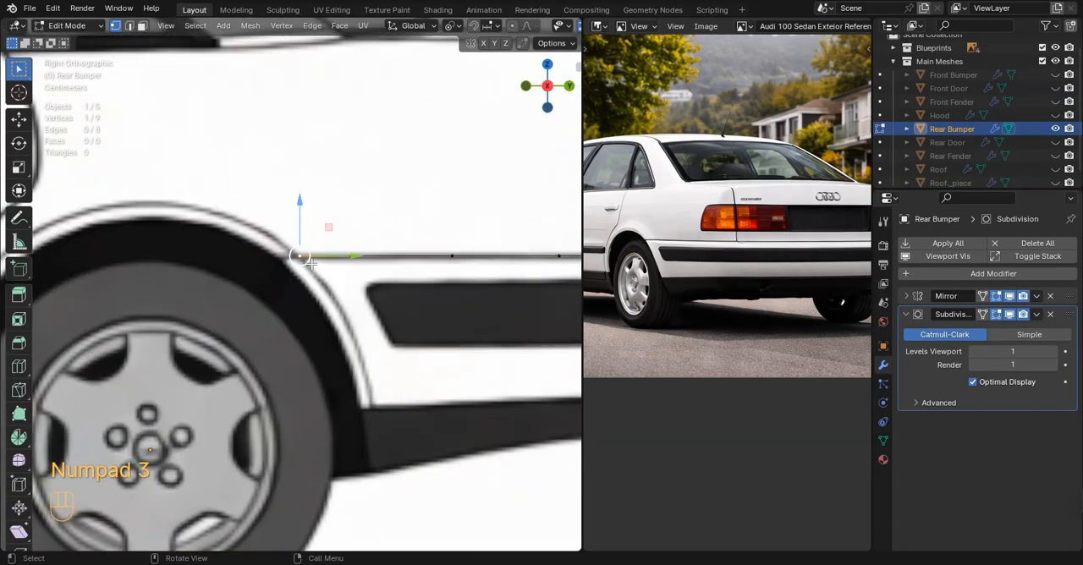
shift+middle_drag(327, 237, 401, 260)
click(347, 259)
key(x)
click(345, 260)
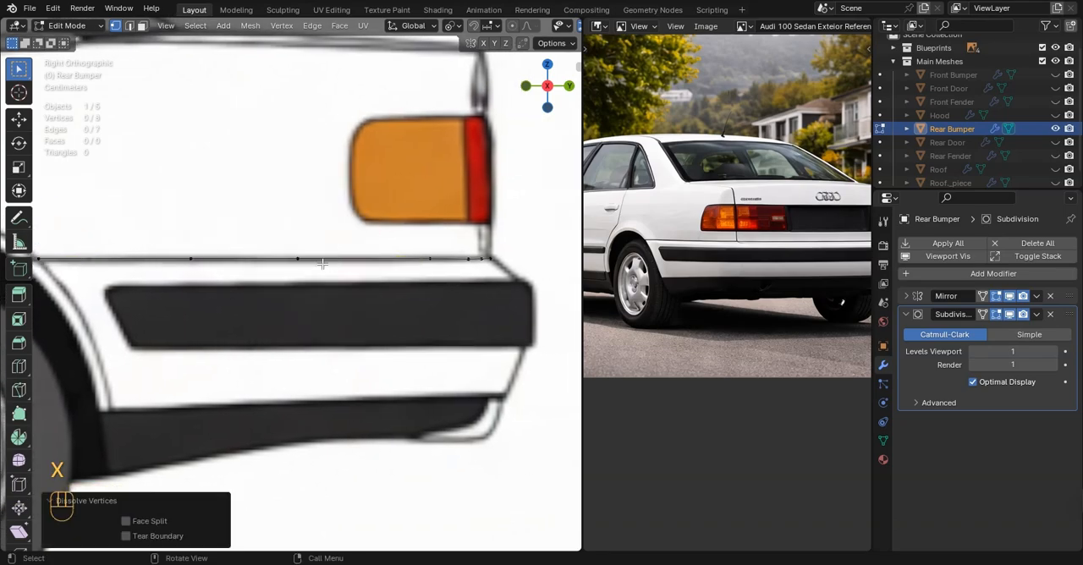
click(299, 259)
drag(352, 260, 381, 261)
In the top view, adjust the bumper's side vertices along X to follow the blueprint's body outline
scroll(440, 259, down, 4)
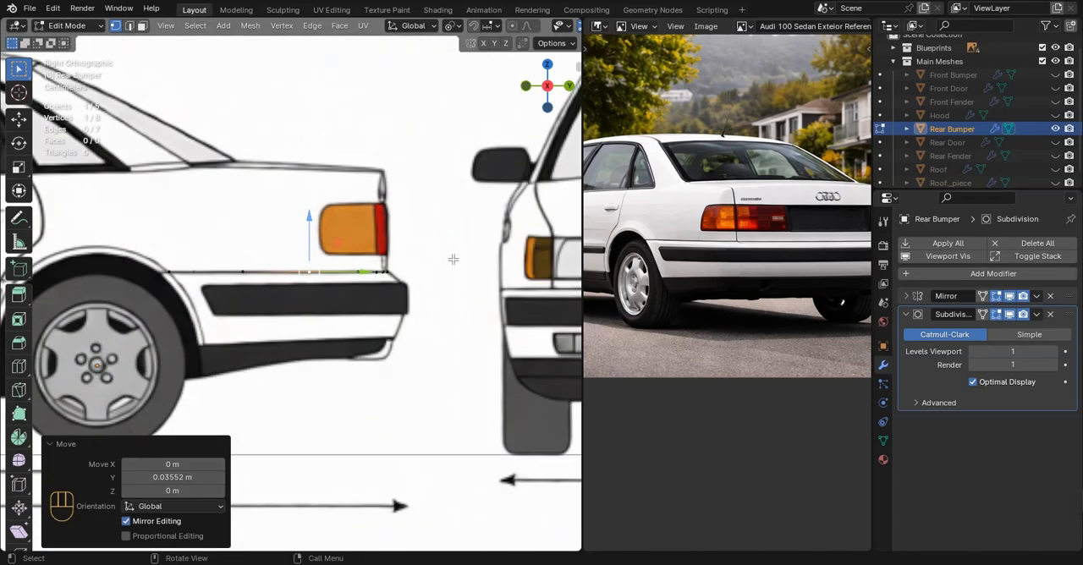
middle_drag(454, 260, 435, 294)
key(KP_7)
scroll(444, 283, up, 5)
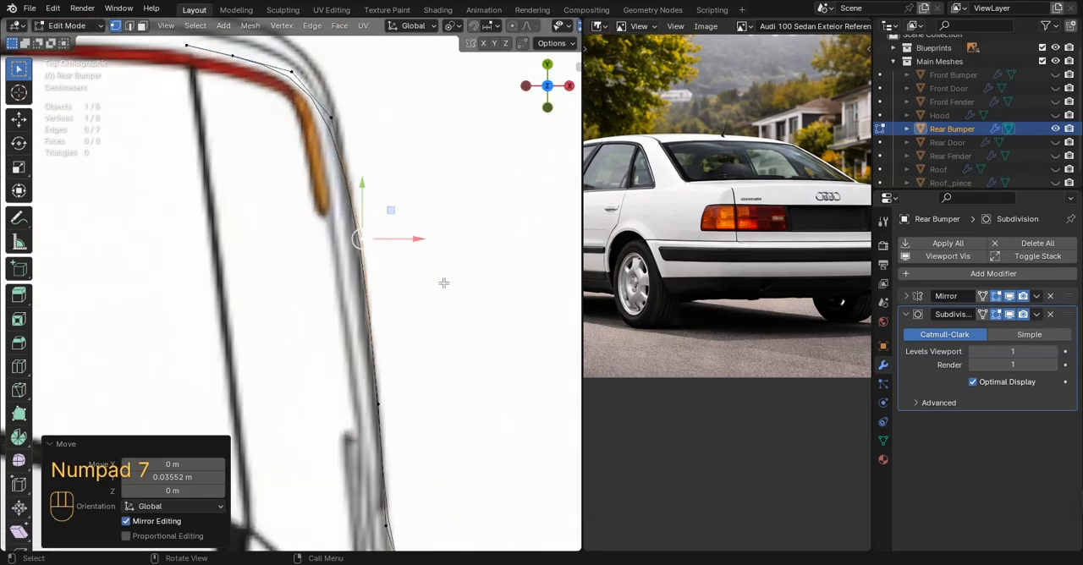
scroll(431, 277, up, 2)
key(a)
click(393, 220)
drag(430, 221, 428, 221)
shift+middle_drag(418, 190, 428, 392)
click(359, 246)
drag(392, 247, 398, 247)
Move the three rear-corner bumper vertices onto the top blueprint outline, the innermost by -0.012959 m in X and 0.016534 m in Y
click(303, 182)
key(g)
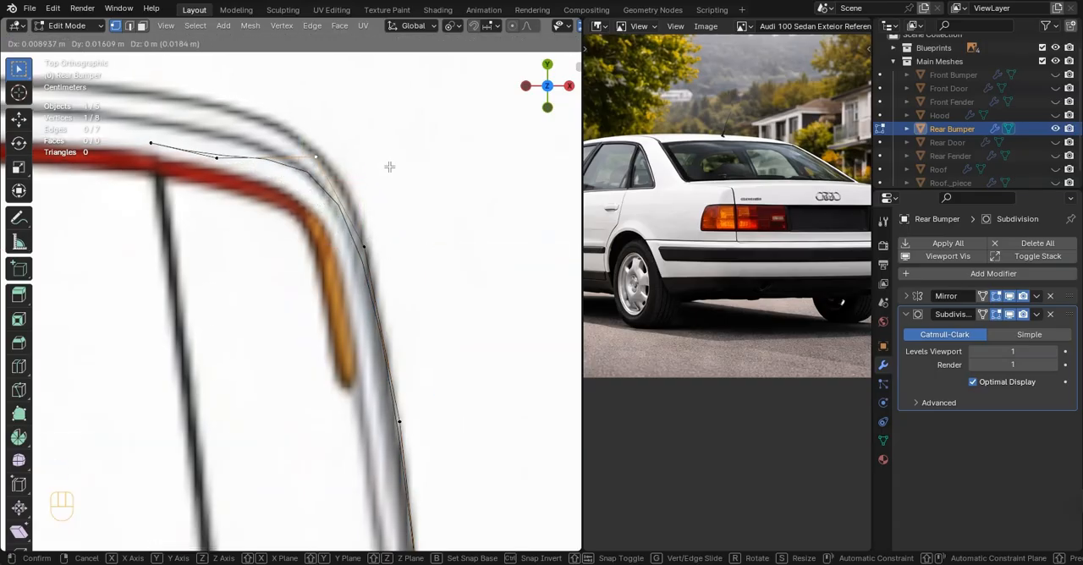
click(390, 166)
click(230, 164)
key(g)
click(274, 147)
click(159, 148)
key(g)
click(188, 143)
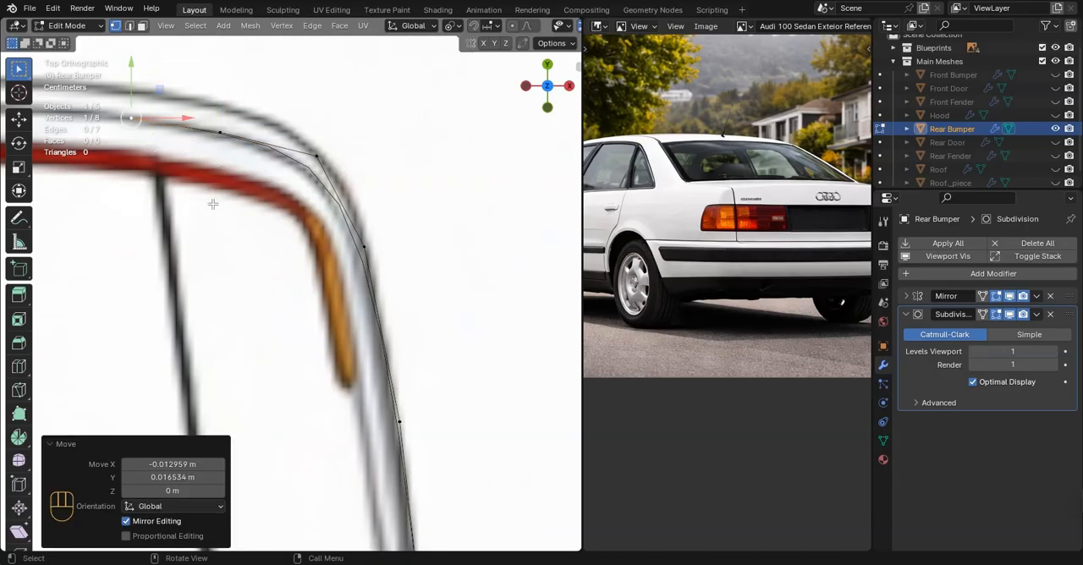
Check the bumper line against the back and side blueprints and in perspective
key(Tab)
key(Tab)
key(ctrl+KP_1)
key(Tab)
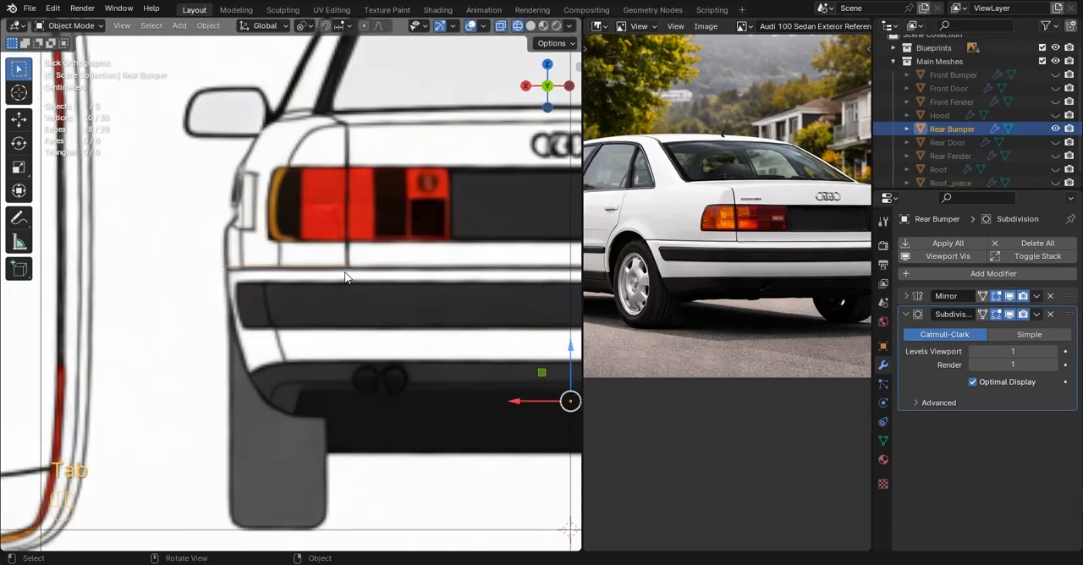
scroll(289, 272, up, 5)
key(Tab)
key(a)
scroll(339, 284, down, 9)
middle_drag(269, 275, 304, 332)
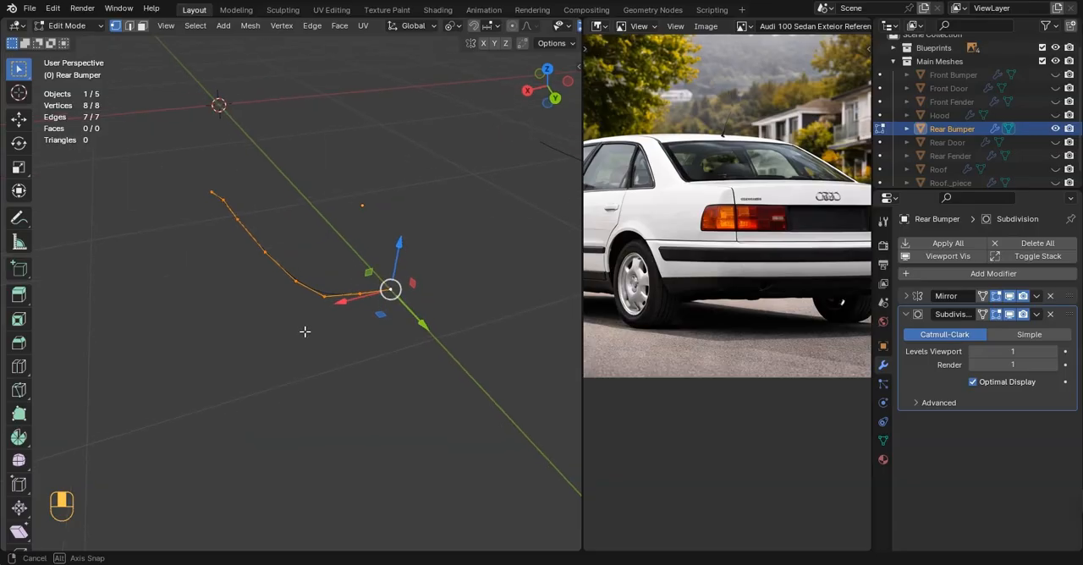
key(KP_1)
key(KP_3)
scroll(306, 286, up, 2)
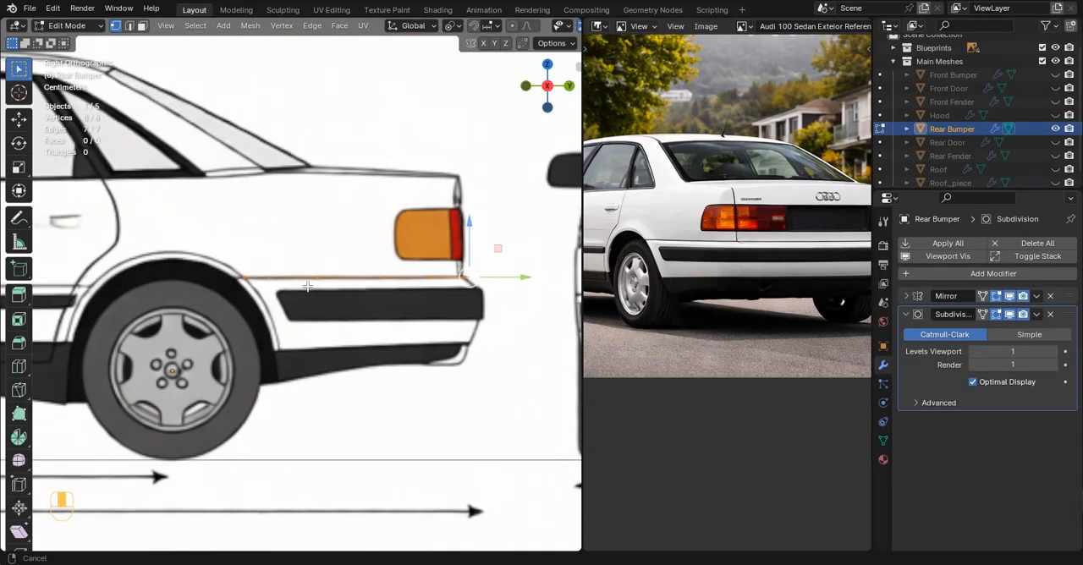
In the top view, move the bumper's wheel-arch end vertex about 0.006 m inward along X onto the outline
key(KP_7)
scroll(363, 292, up, 5)
key(g)
key(x)
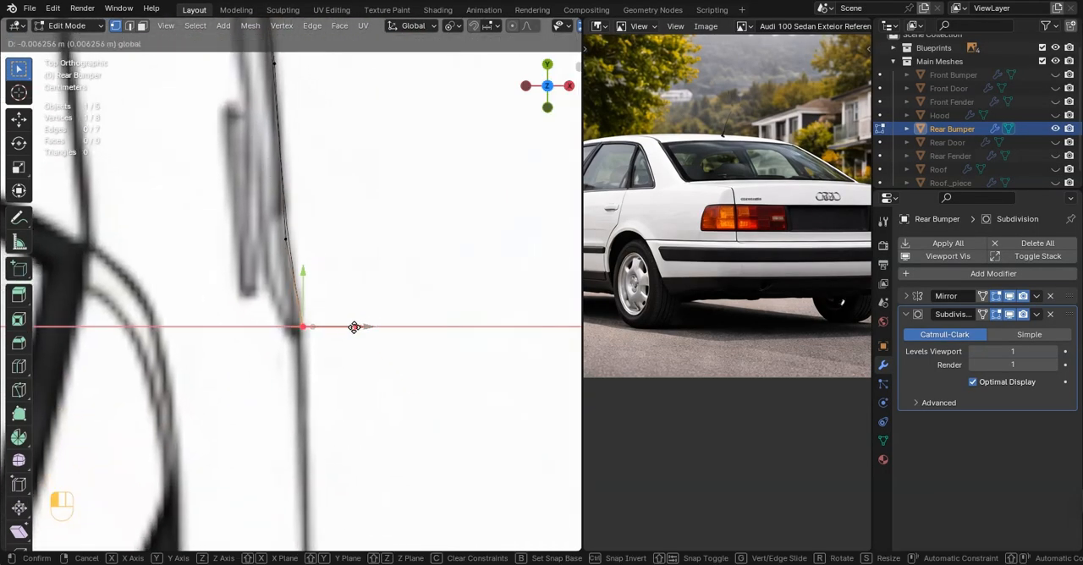
drag(355, 327, 354, 327)
click(381, 317)
scroll(292, 283, down, 3)
Fine-tune the bumper's side and rear-corner vertices in the top view to match the blueprint curve
shift+middle_drag(287, 152, 314, 283)
drag(321, 149, 319, 150)
shift+middle_drag(310, 187, 380, 457)
click(263, 253)
click(320, 267)
drag(316, 251, 316, 262)
click(346, 323)
drag(366, 323, 368, 324)
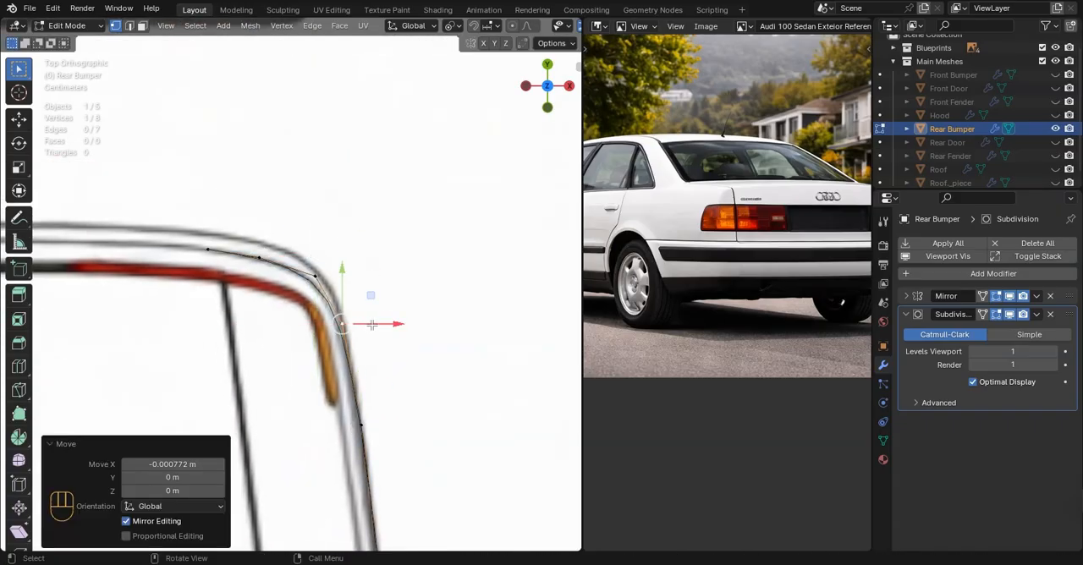
Check the position of the whole bumper line against the side blueprint
key(Tab)
middle_drag(373, 326, 234, 223)
key(KP_3)
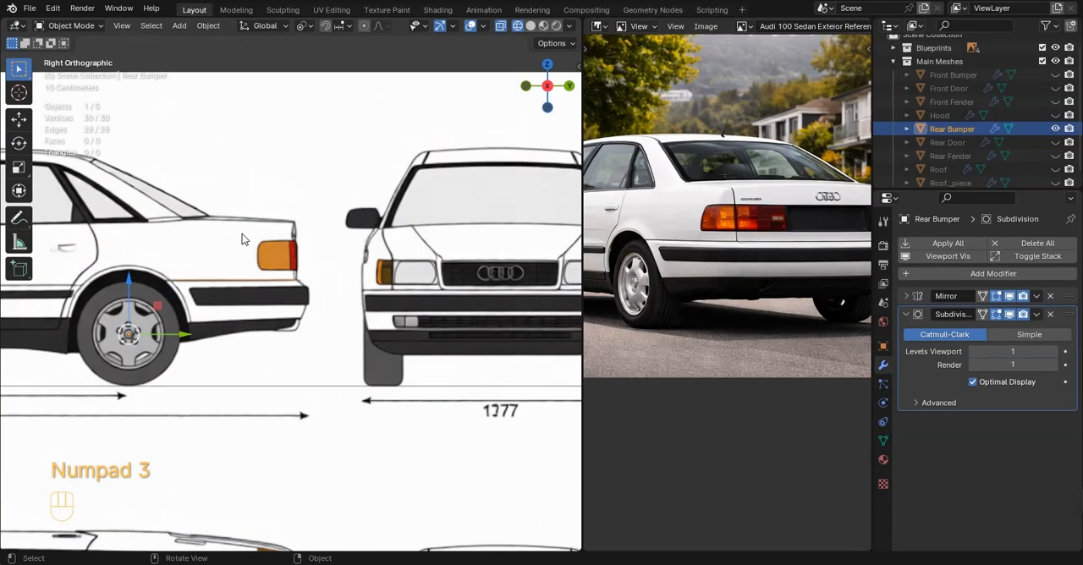
scroll(237, 281, up, 4)
mouse_move(237, 286)
shift+middle_down()
mouse_move(217, 300)
mouse_move(338, 292)
mouse_move(244, 271)
shift+middle_up()
scroll(338, 292, up, 6)
key(Tab)
key(a)
scroll(318, 286, down, 5)
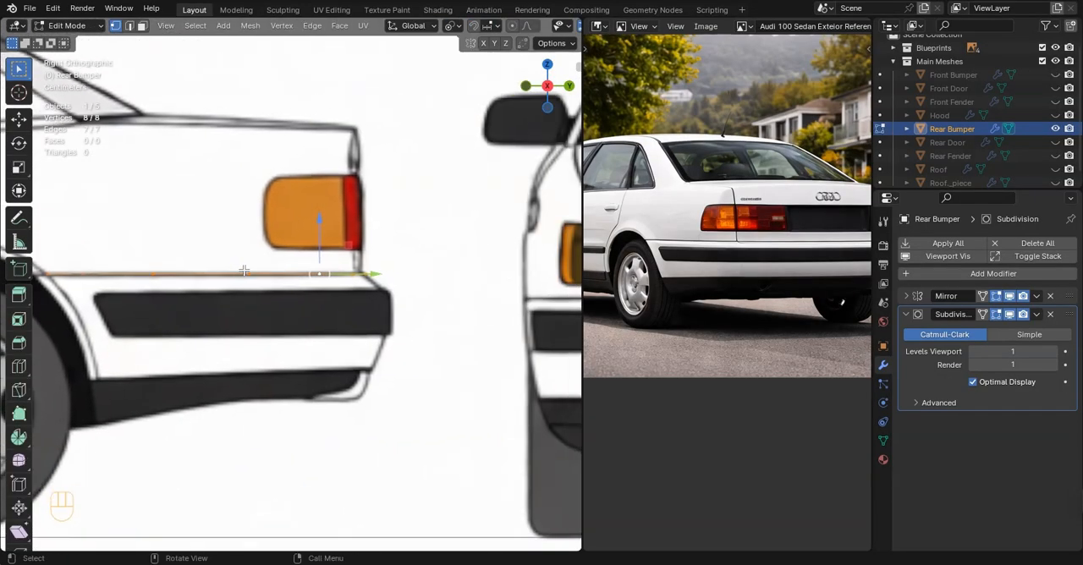
In the back view, lower all bumper vertices slightly along Z to match the blueprint's bumper seam
key(ctrl+KP_1)
click(374, 275)
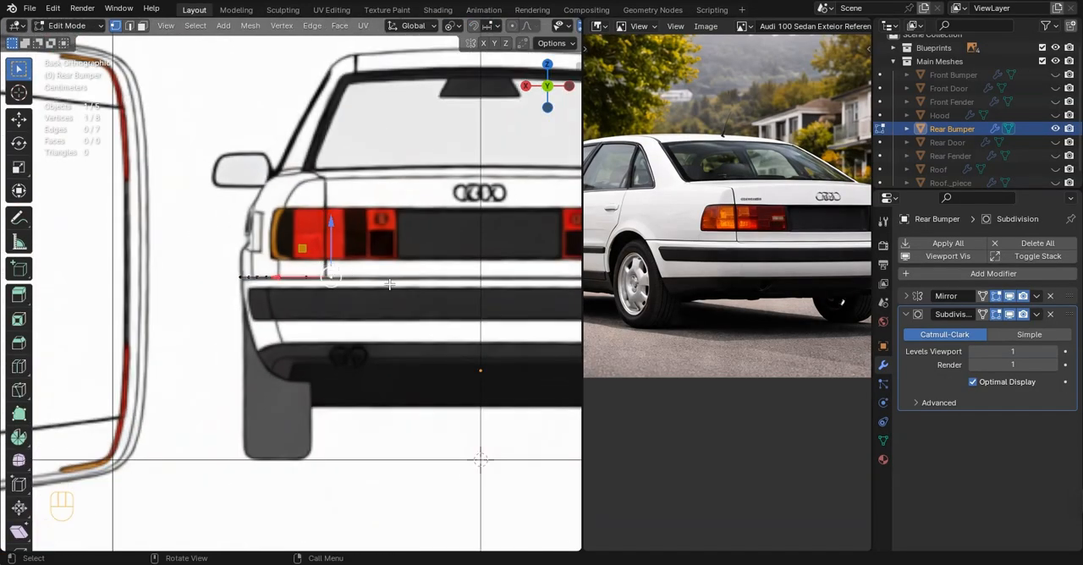
scroll(385, 281, up, 3)
key(a)
drag(360, 226, 361, 230)
scroll(362, 233, down, 1)
shift+middle_drag(374, 273, 311, 274)
Extrude the bumper's inner end vertex -0.2802 m along X toward the car's centre and expand the Mirror modifier settings
scroll(312, 275, up, 1)
click(312, 276)
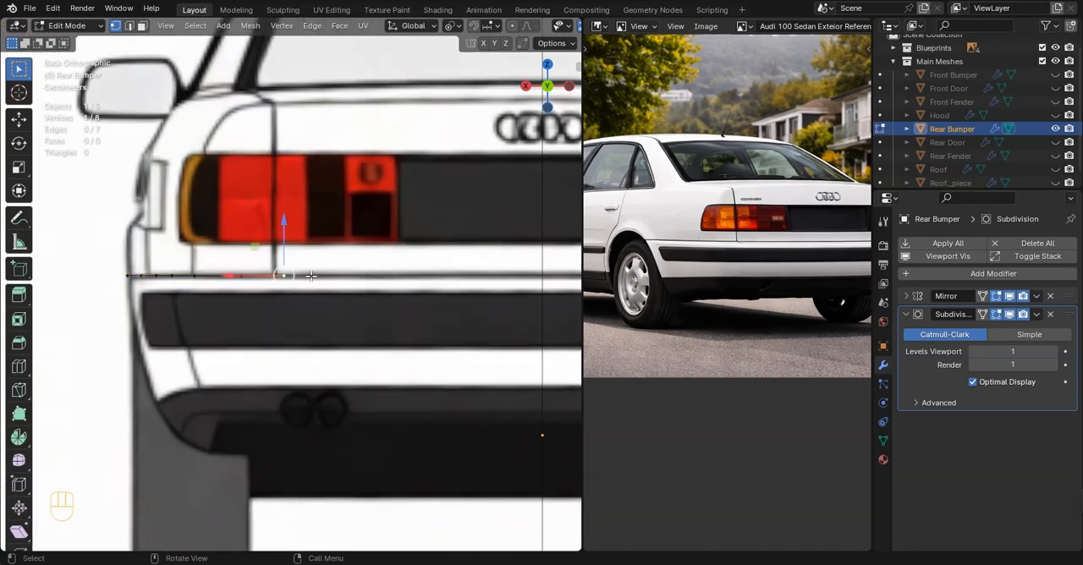
scroll(312, 275, down, 4)
key(g)
key(x)
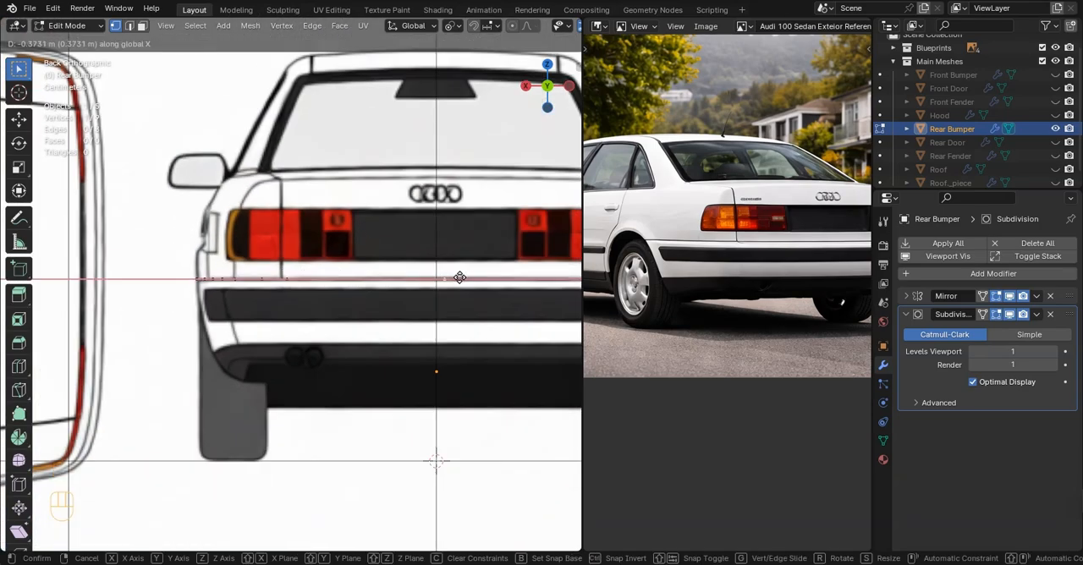
click(403, 285)
click(906, 296)
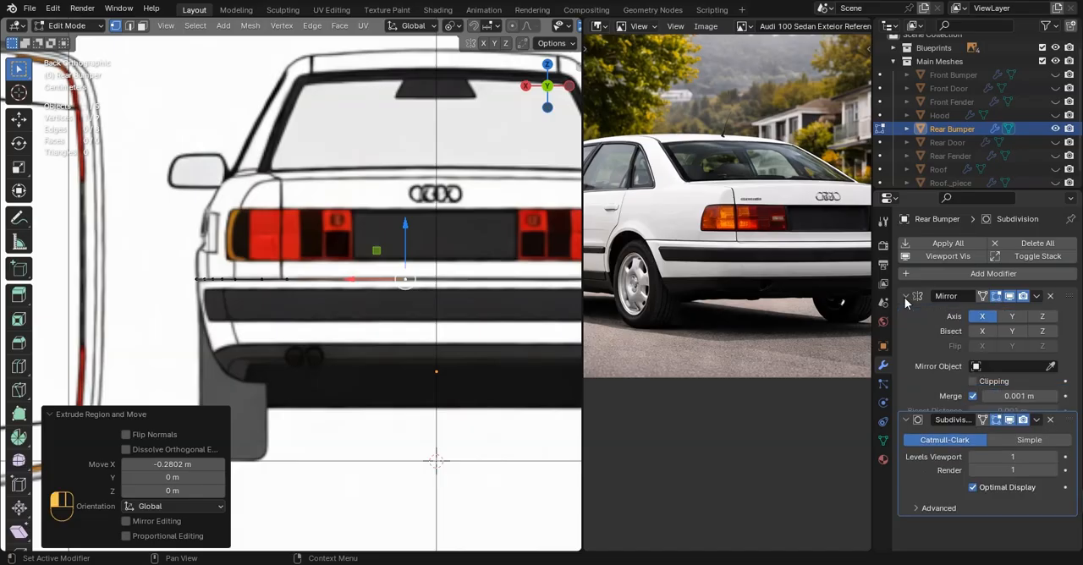
Enable Clipping on the bumper's Mirror modifier and move the centre vertex 0.01081 m along Y in the top view
key(Tab)
middle_drag(386, 302, 512, 343)
key(KP_7)
key(Tab)
shift+middle_drag(207, 245, 441, 308)
scroll(440, 307, up, 1)
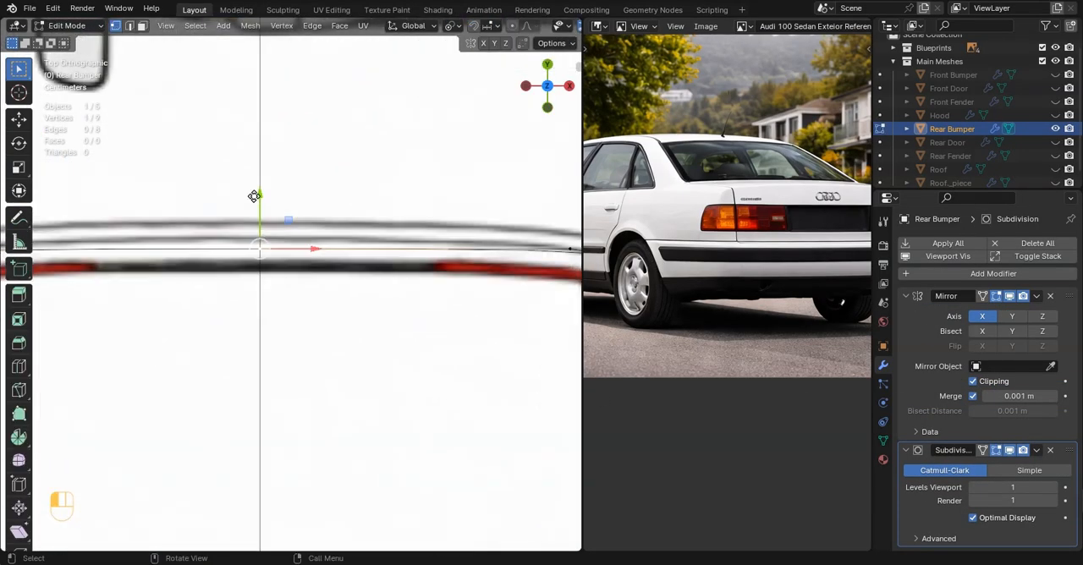
drag(255, 195, 257, 188)
Add a vertex by loop cut between the bumper's centre and rear corner, nudging it along Y to the blueprint curve
shift+middle_drag(510, 264, 374, 287)
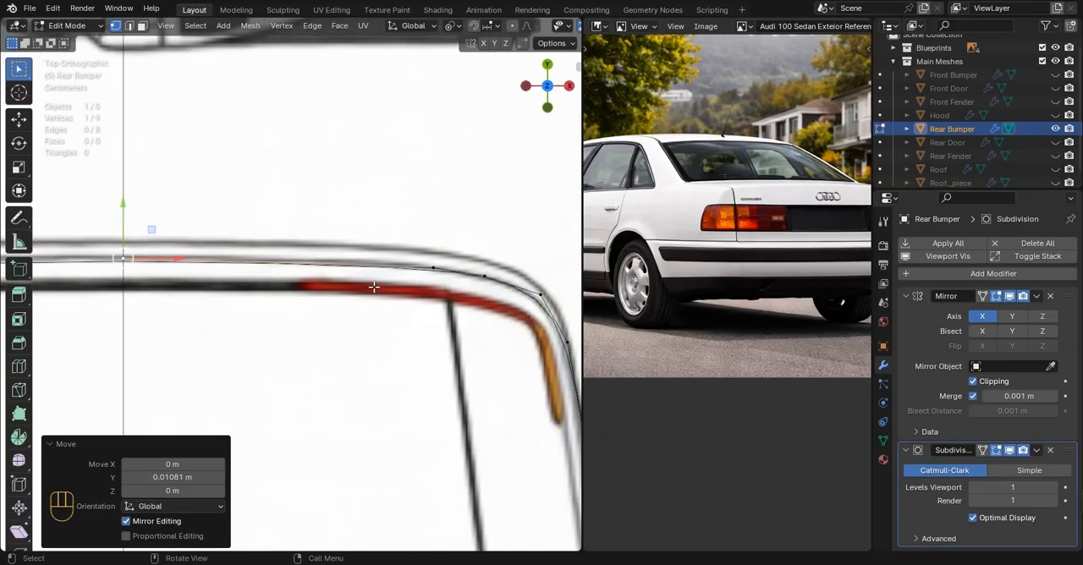
double_click(330, 266)
drag(279, 216, 279, 214)
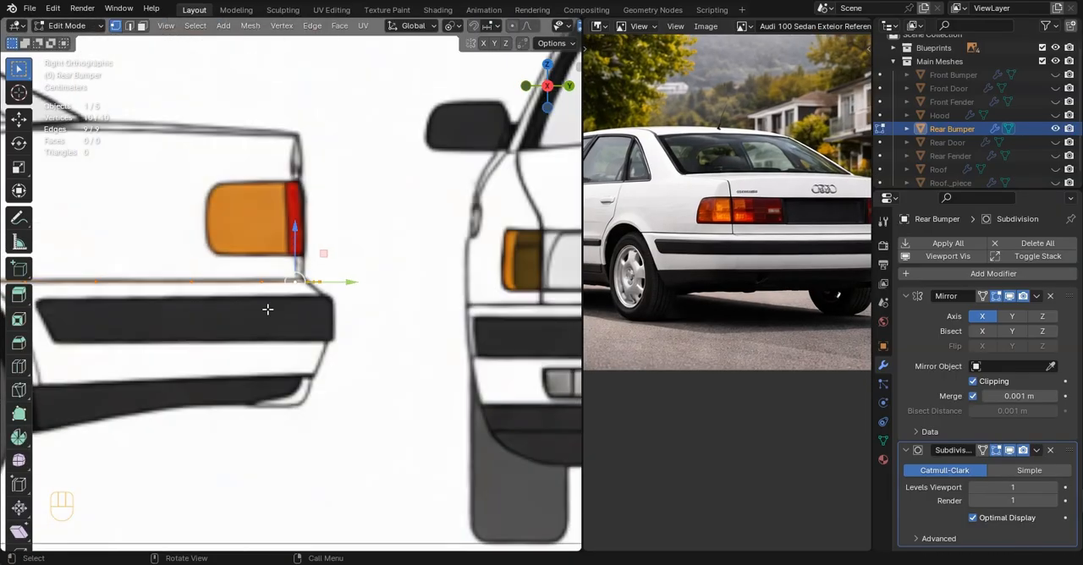
shift+middle_drag(268, 310, 421, 291)
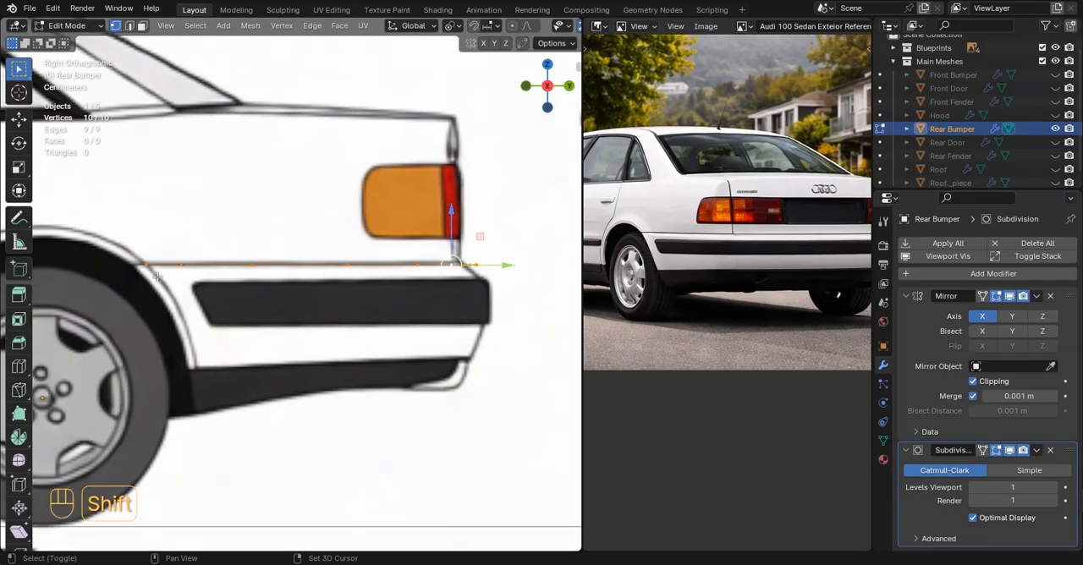
Scale the whole bumper line to 0.962 along Y in the side view, keeping its wheel-arch end in place
shift+click(157, 277)
shift+click(158, 277)
shift+middle_drag(157, 277, 102, 282)
scroll(399, 281, up, 6)
key(s)
key(y)
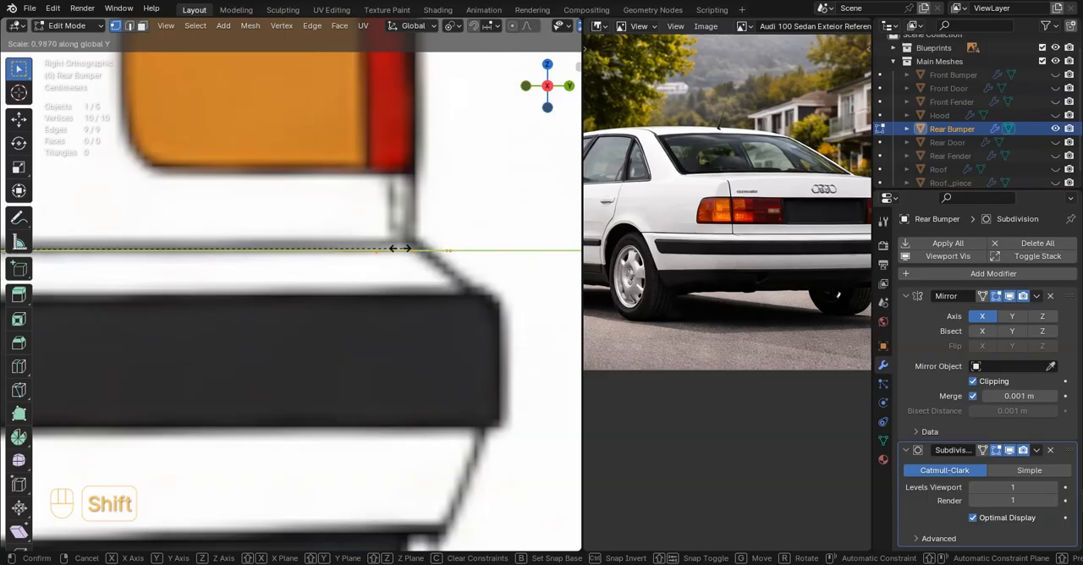
click(154, 253)
scroll(202, 254, down, 10)
middle_drag(203, 254, 260, 308)
key(KP_7)
scroll(261, 305, up, 4)
scroll(261, 306, down, 4)
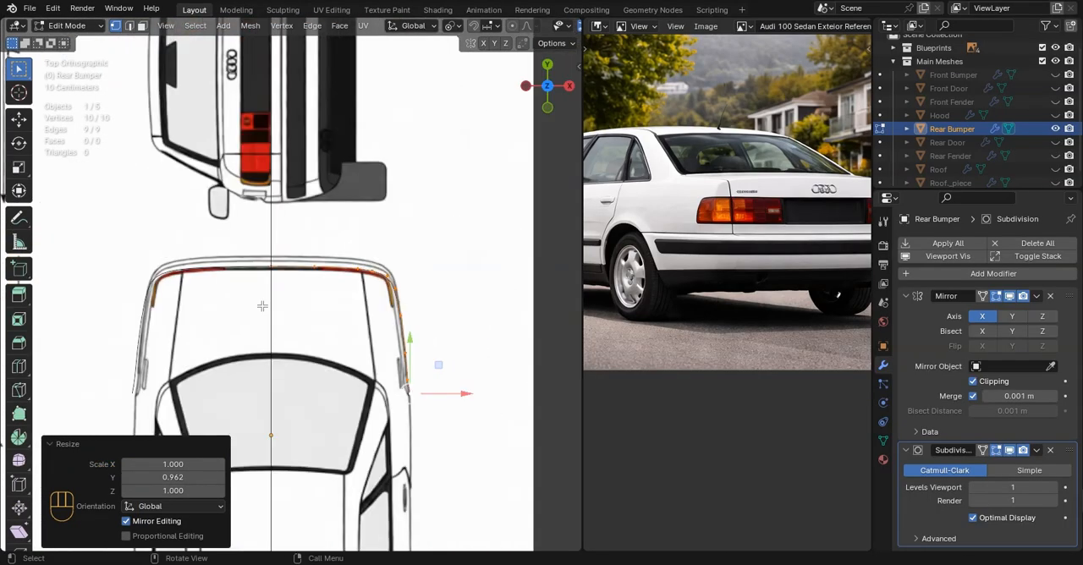
Extrude the bumper line 0.036693 m along Y and -0.02891 m along Z to the dark trim's top edge
key(Tab)
scroll(325, 312, down, 3)
middle_drag(474, 324, 285, 216)
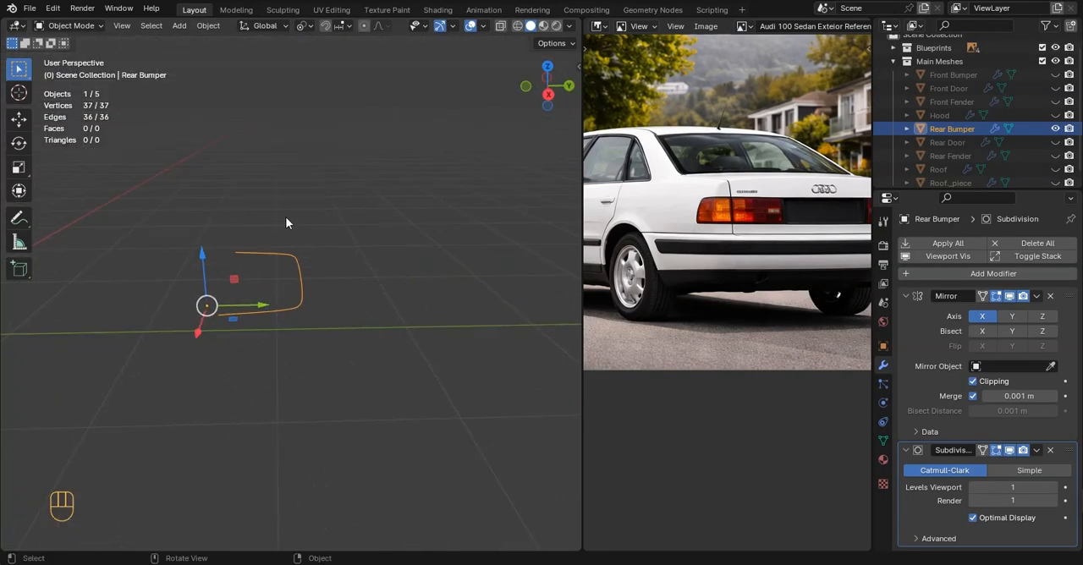
key(KP_3)
scroll(305, 260, up, 5)
shift+middle_drag(300, 284, 351, 251)
scroll(356, 248, up, 2)
key(Tab)
key(e)
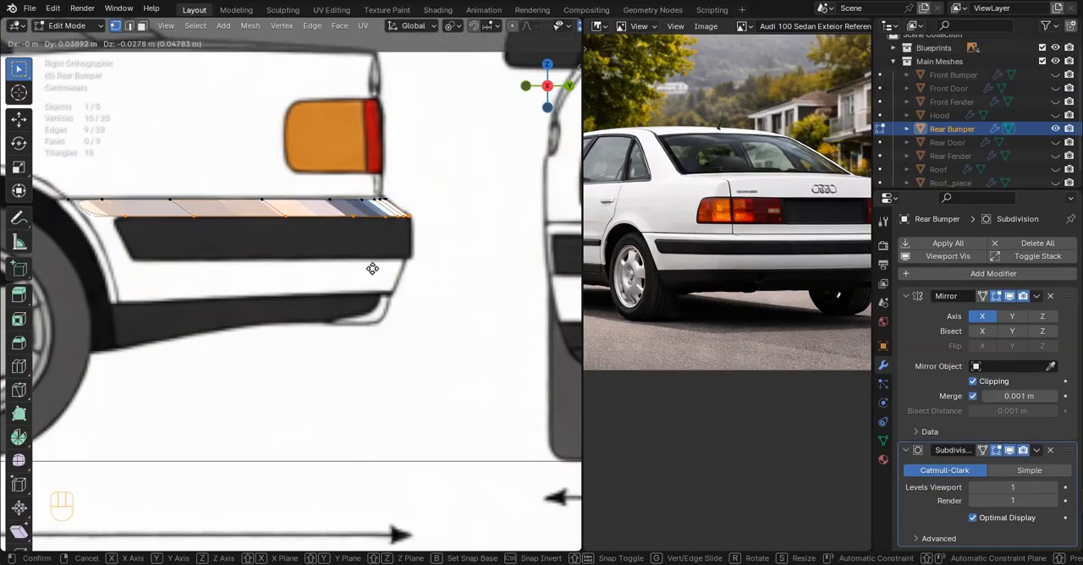
click(372, 269)
Raise the extruded lower edge slightly along Z and scale it along Z to follow the dark trim's top edge
shift+middle_drag(290, 273, 358, 268)
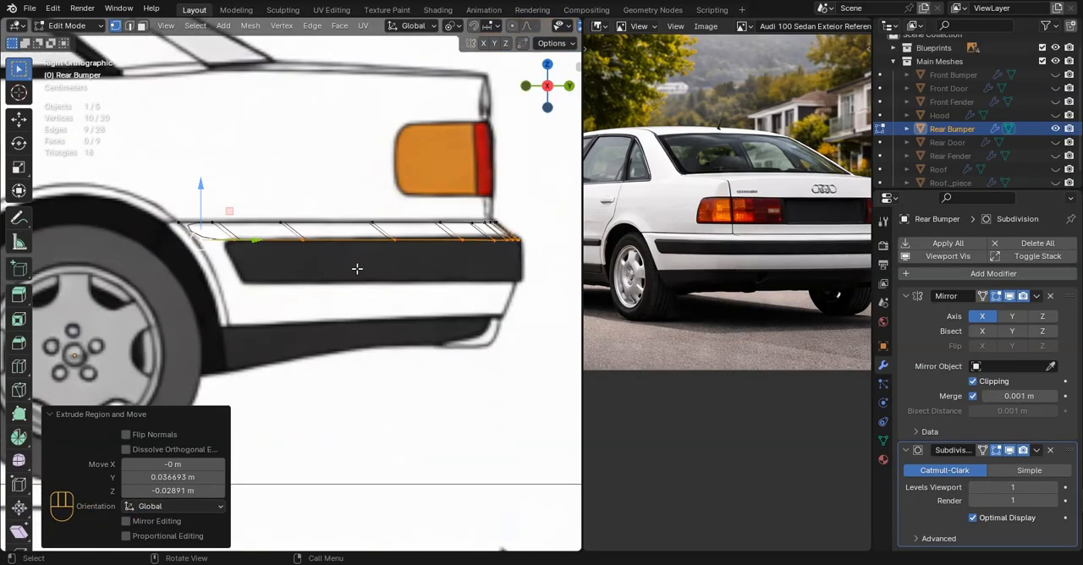
key(g)
key(z)
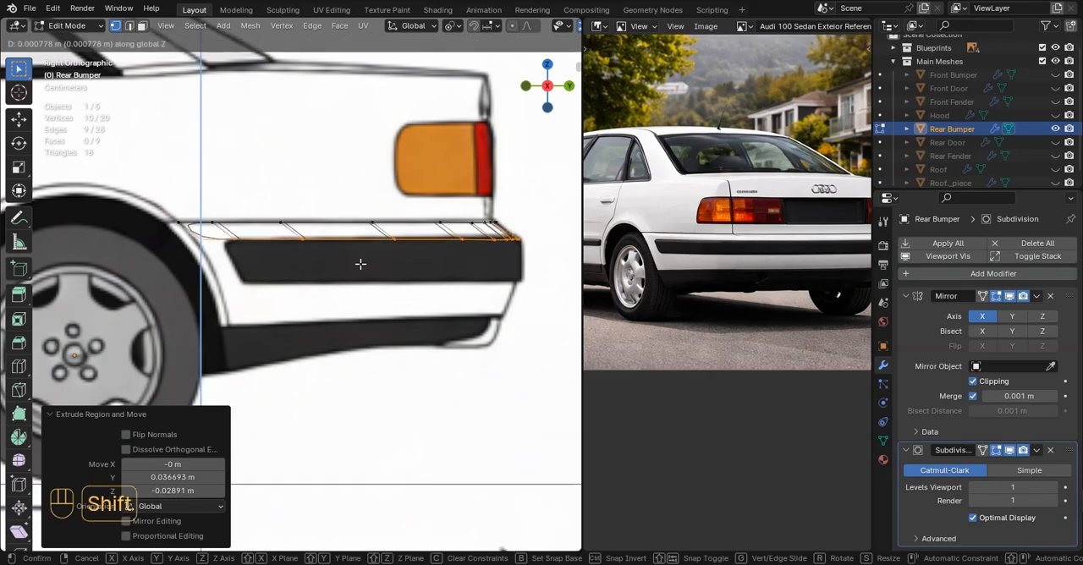
click(361, 264)
key(s)
key(z)
key(z)
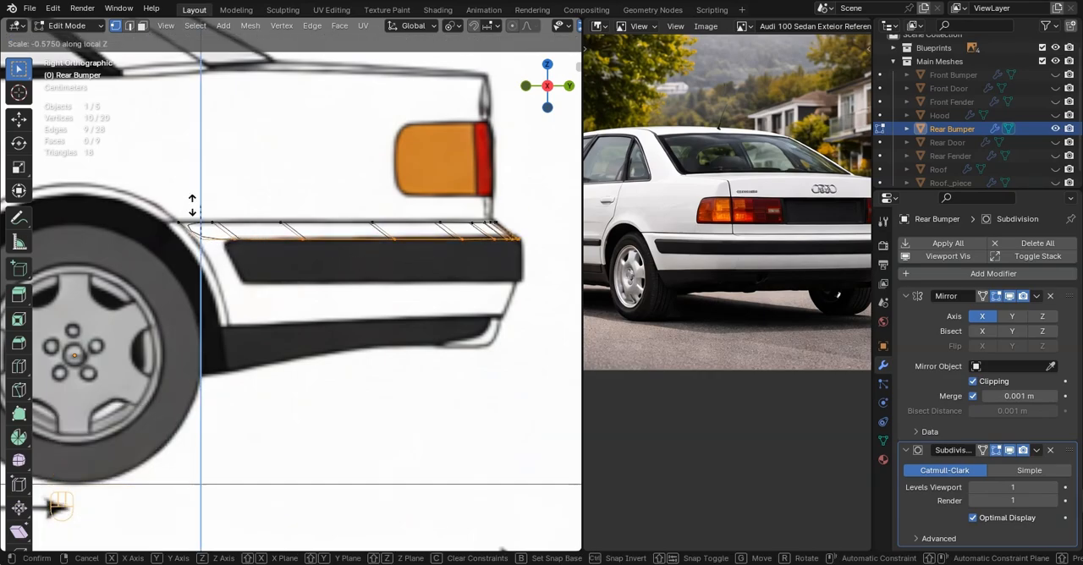
click(192, 205)
scroll(270, 240, up, 2)
key(s)
key(z)
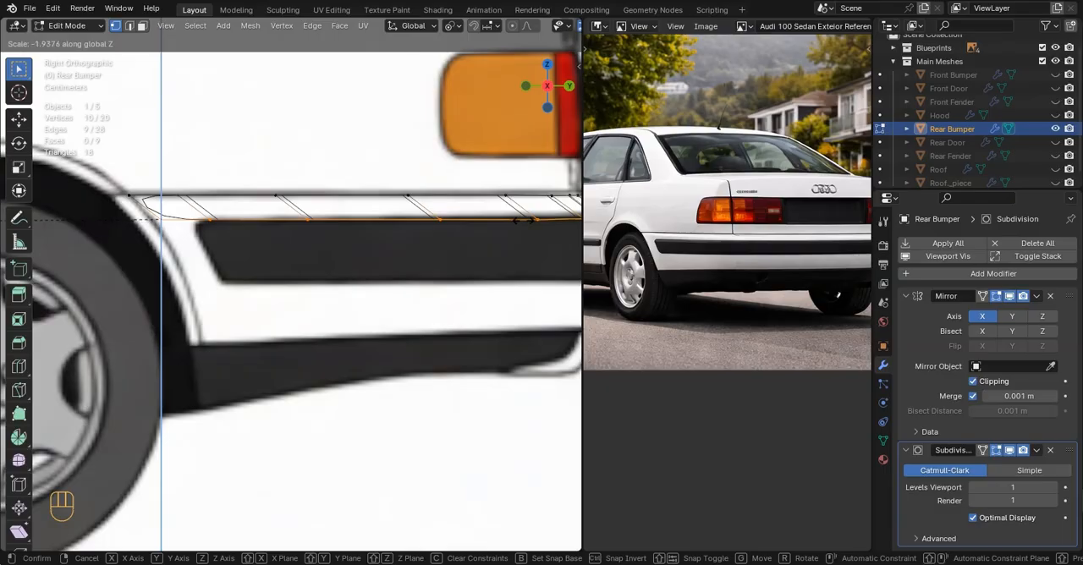
click(509, 223)
Adjust the first two lower-edge vertices near the wheel arch to match the arch line and the trim's top corner
shift+middle_drag(469, 226, 532, 273)
scroll(730, 290, up, 2)
scroll(778, 286, down, 3)
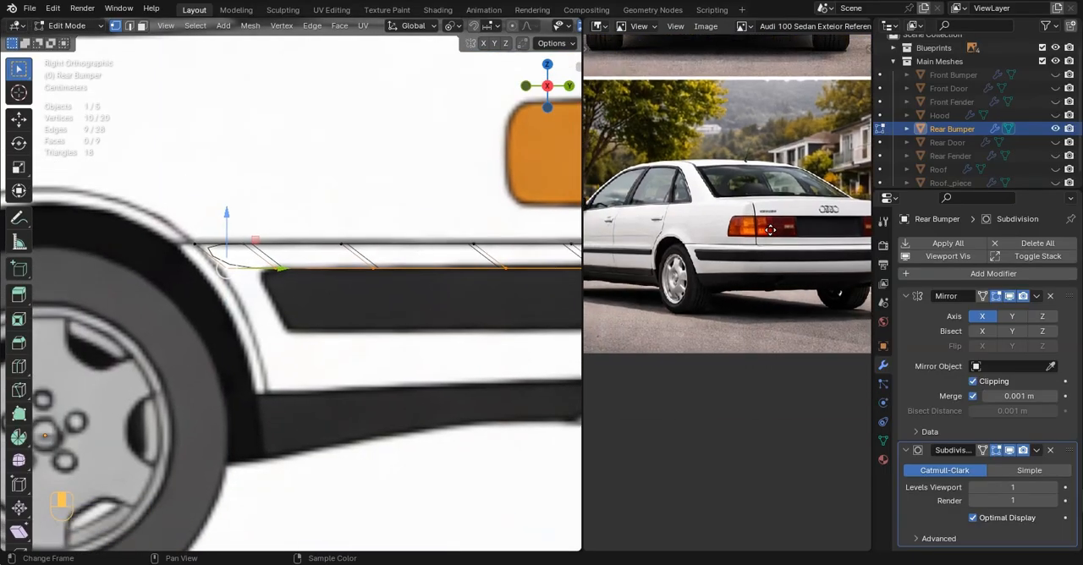
scroll(252, 254, up, 3)
mouse_move(253, 254)
shift+middle_down()
mouse_move(247, 240)
mouse_move(259, 244)
shift+middle_up()
click(206, 259)
drag(209, 226, 209, 238)
drag(231, 277, 234, 277)
click(294, 268)
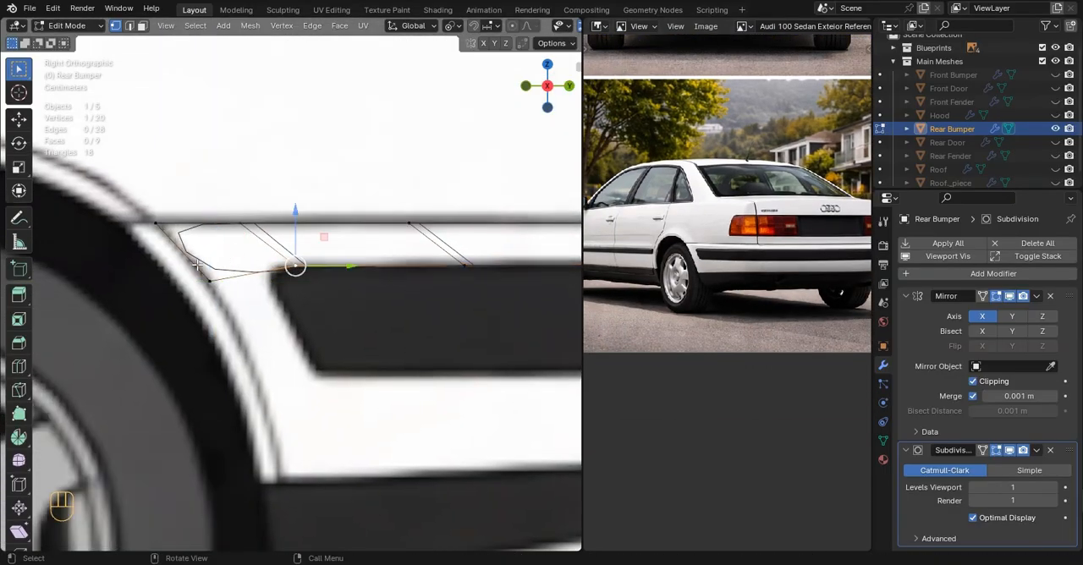
click(204, 273)
drag(203, 239, 201, 234)
click(296, 269)
drag(294, 237, 294, 241)
Slide three lower-edge vertices beneath the tail light along their edges to line up with the dark trim's top edge
scroll(372, 282, down, 3)
shift+middle_drag(374, 283, 101, 289)
scroll(367, 288, up, 3)
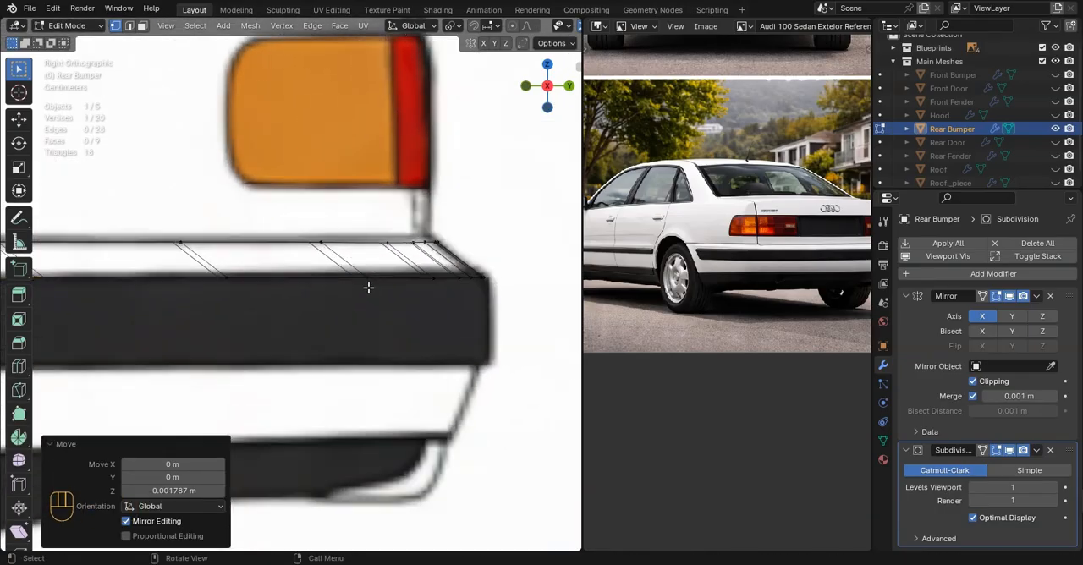
click(215, 279)
scroll(276, 274, up, 1)
key(g)
key(g)
click(266, 264)
click(496, 275)
key(g)
key(g)
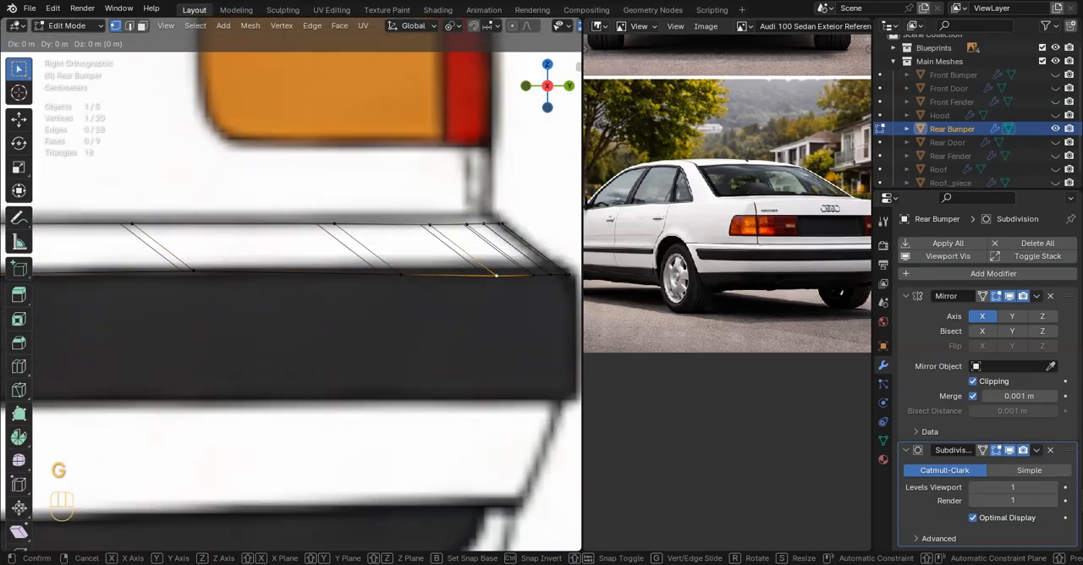
click(490, 270)
click(409, 277)
key(g)
key(g)
click(430, 275)
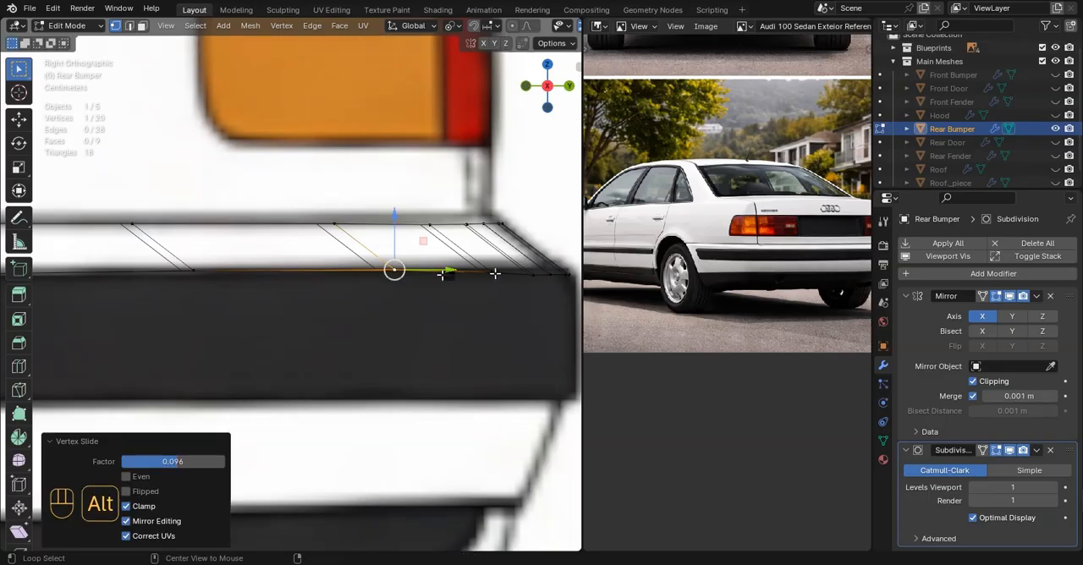
Edge-slide the lower vertices around the rear corner to the trim line and lower the first of them slightly along Z
alt+click(506, 274)
shift+middle_drag(520, 285, 335, 301)
scroll(335, 301, up, 2)
click(316, 295)
ctrl+click(427, 294)
scroll(440, 297, up, 1)
key(g)
key(g)
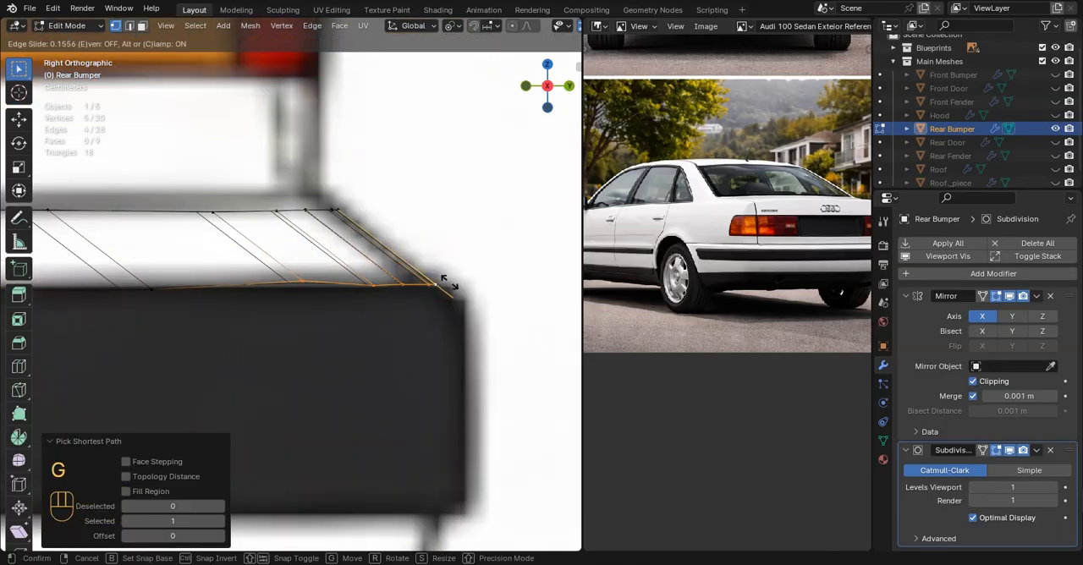
click(444, 279)
click(302, 268)
scroll(310, 265, down, 4)
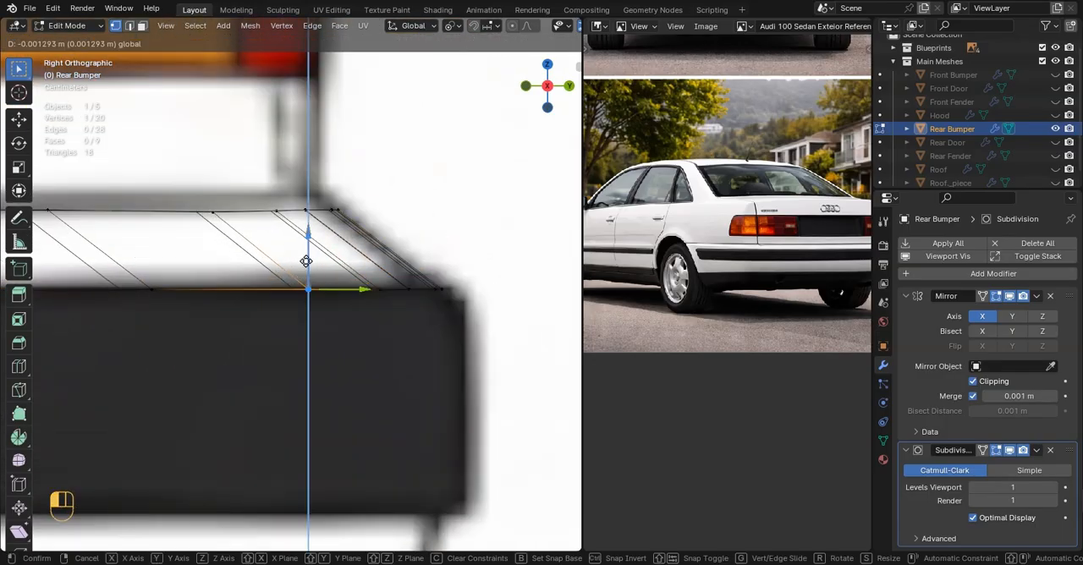
Select the bumper strip's outer edge loop and move it slightly outward along Y to match the top blueprint
key(Tab)
key(Tab)
alt+click(293, 286)
key(KP_7)
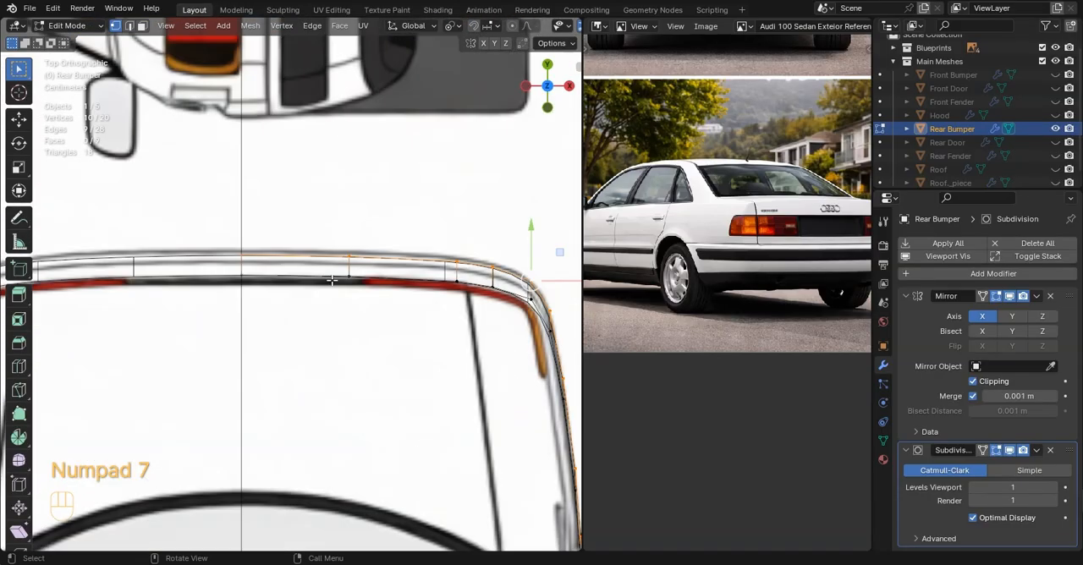
shift+middle_drag(473, 266, 350, 271)
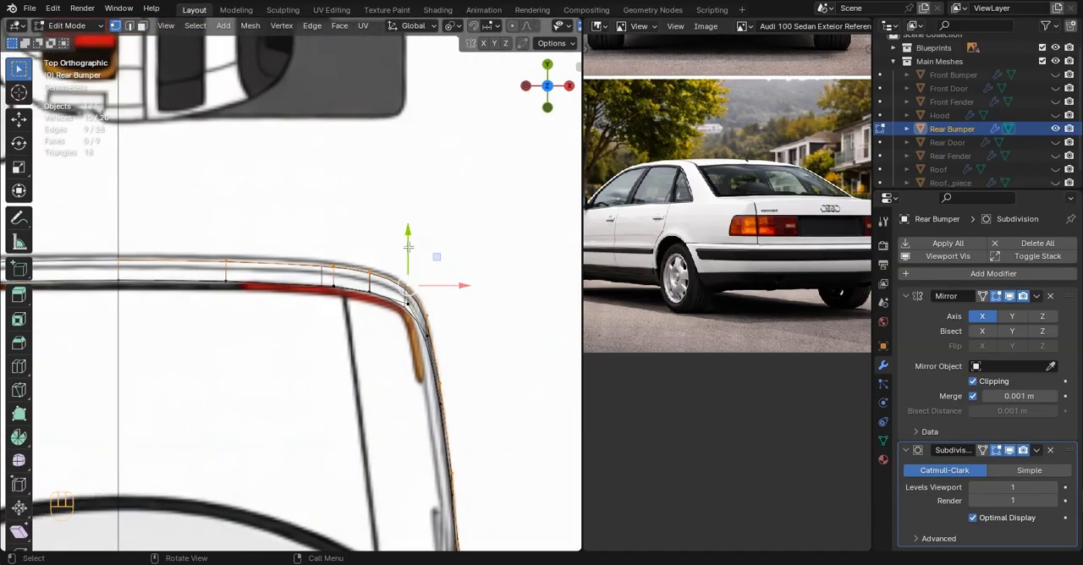
drag(407, 246, 411, 232)
shift+middle_drag(447, 378, 214, 293)
key(KP_1)
key(KP_3)
key(Tab)
key(Tab)
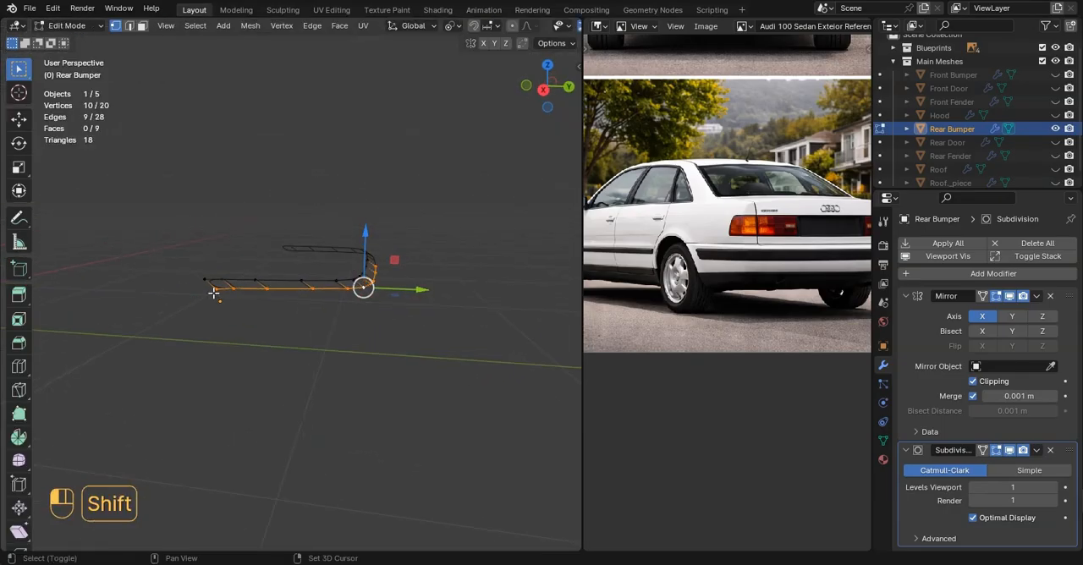
key(s)
key(x)
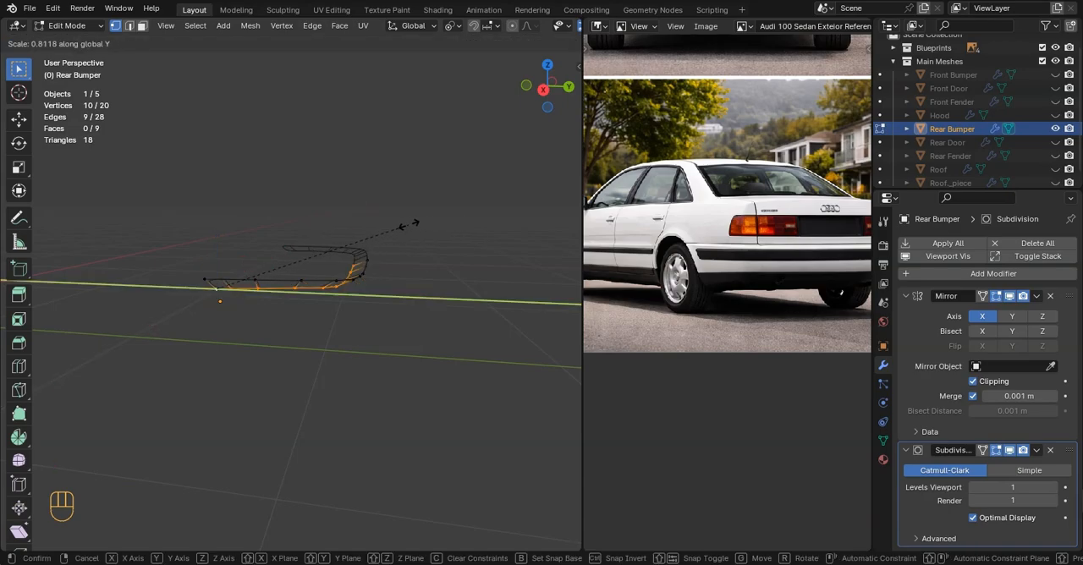
right_click(451, 222)
Extrude the bumper's lower edge down twice across the dark trim, by -0.033358 m and -0.038695 m along Z
key(KP_3)
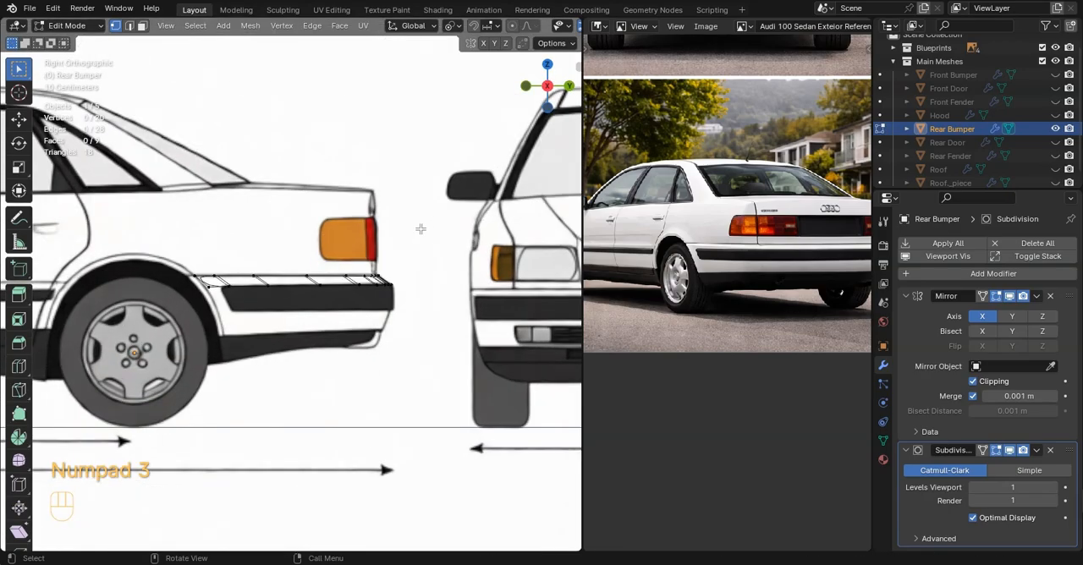
scroll(420, 229, up, 2)
alt+click(358, 286)
shift+middle_drag(350, 248, 343, 199)
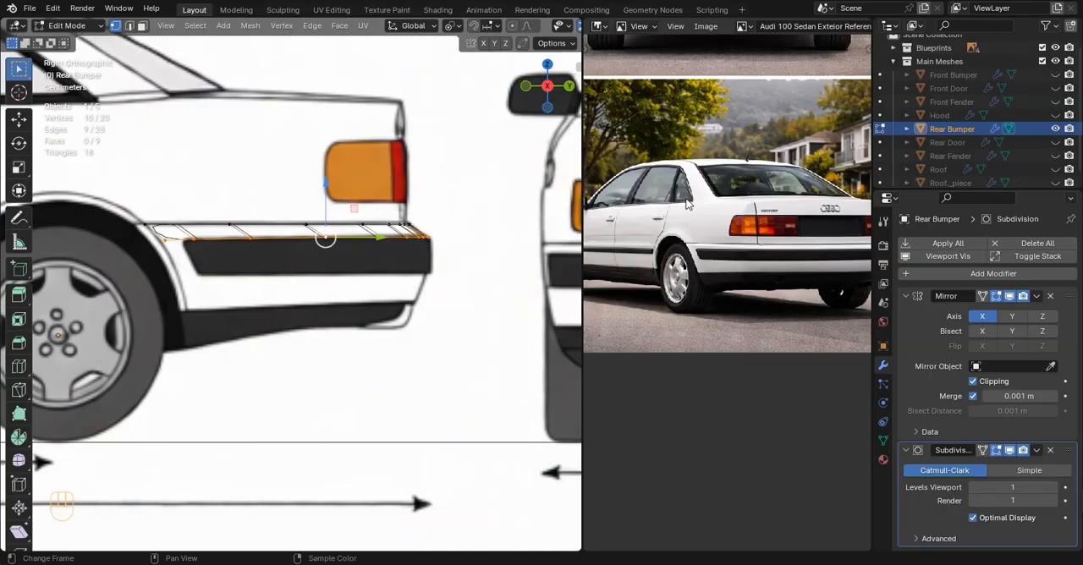
middle_drag(668, 246, 657, 219)
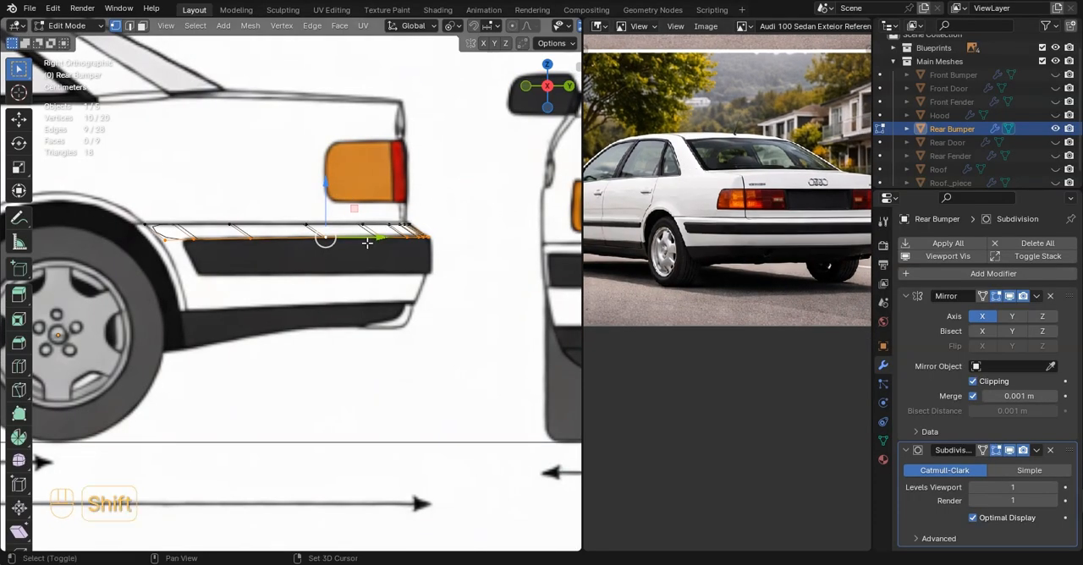
shift+middle_drag(366, 243, 380, 219)
key(e)
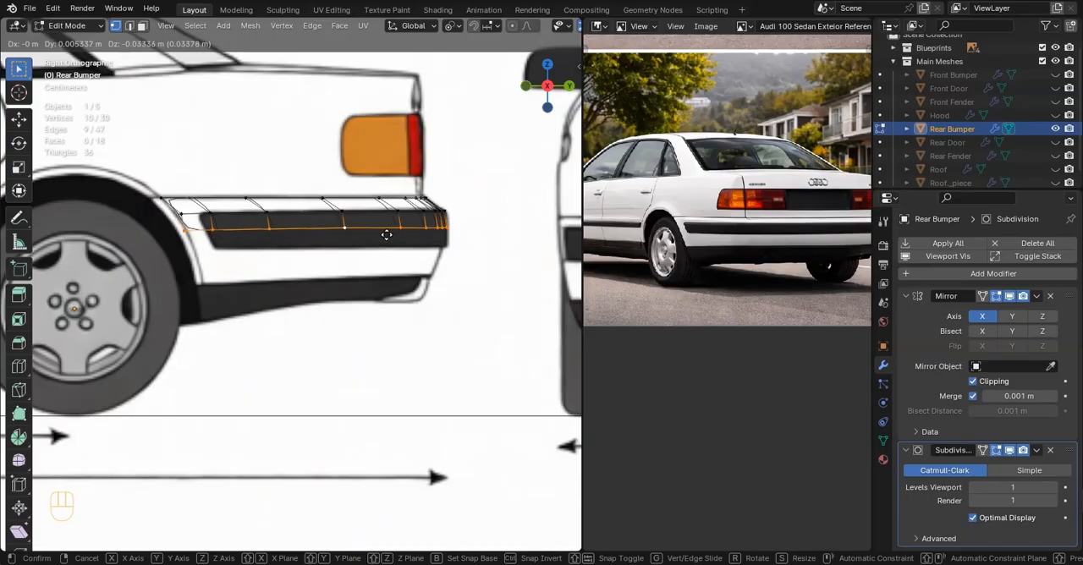
click(386, 234)
key(e)
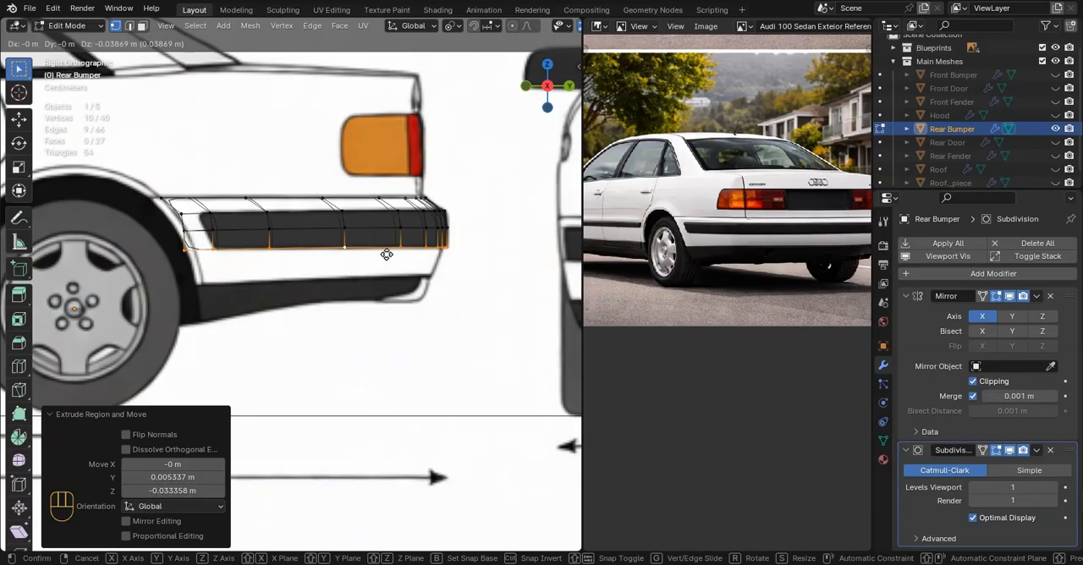
click(386, 253)
Extrude the bumper's lower edge twice more to the lower black skirt, the last -0.001334 m in Y and -0.033358 m in Z
key(e)
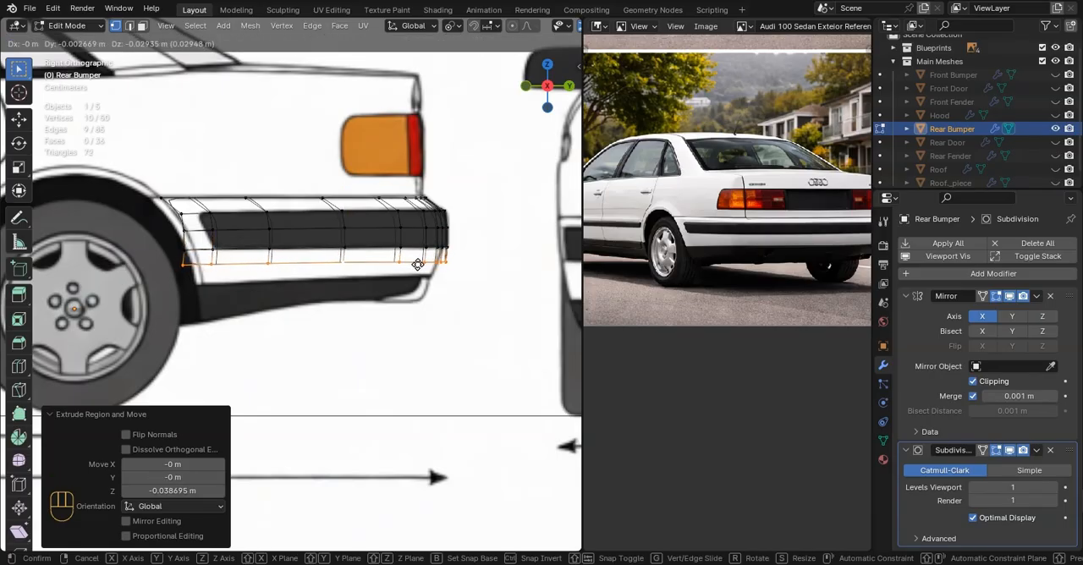
click(417, 280)
scroll(408, 279, up, 1)
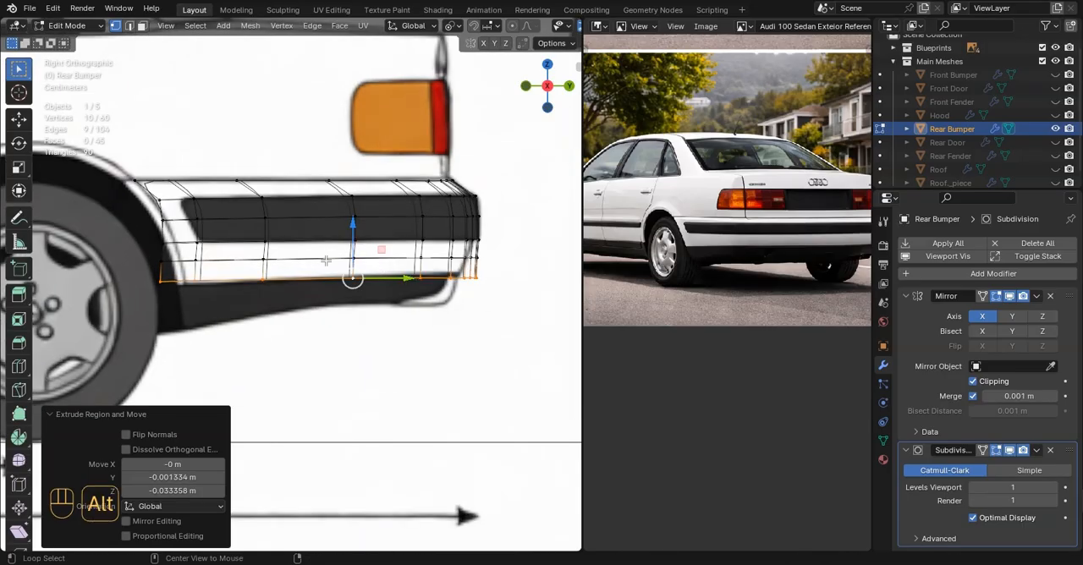
Move the bumper's front-end vertices backward along Y, row by row, to follow the wheel-arch curve
shift+middle_drag(170, 221, 328, 249)
scroll(332, 249, up, 3)
click(341, 225)
drag(360, 228, 368, 229)
click(339, 264)
drag(356, 266, 385, 267)
click(339, 296)
drag(371, 296, 407, 295)
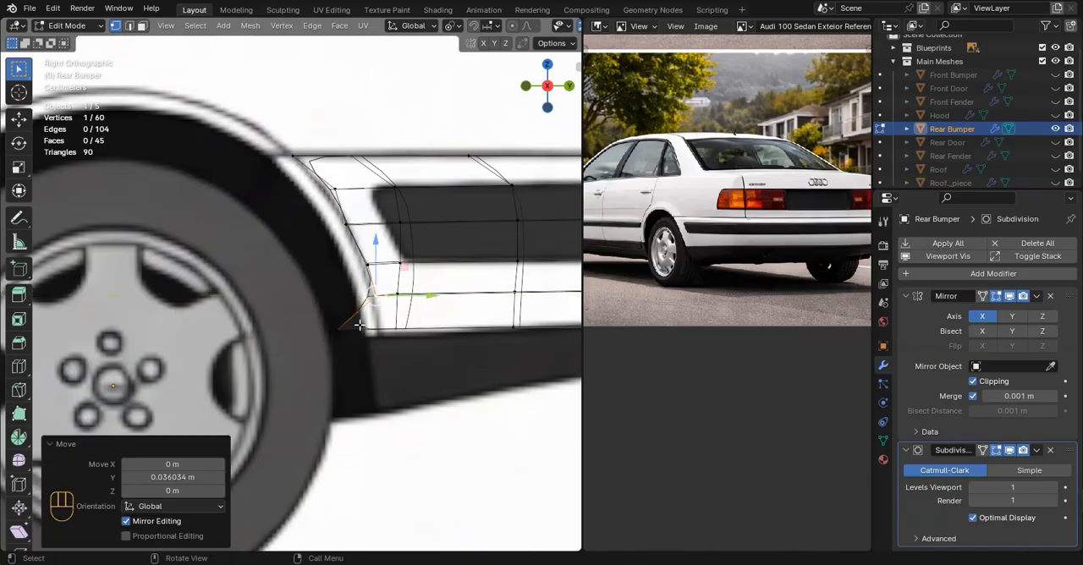
click(339, 328)
drag(378, 328, 420, 327)
Slide the second column of bumper vertices backward along their rows to run parallel to the wheel-arch edge
click(406, 265)
click(417, 238)
key(g)
key(g)
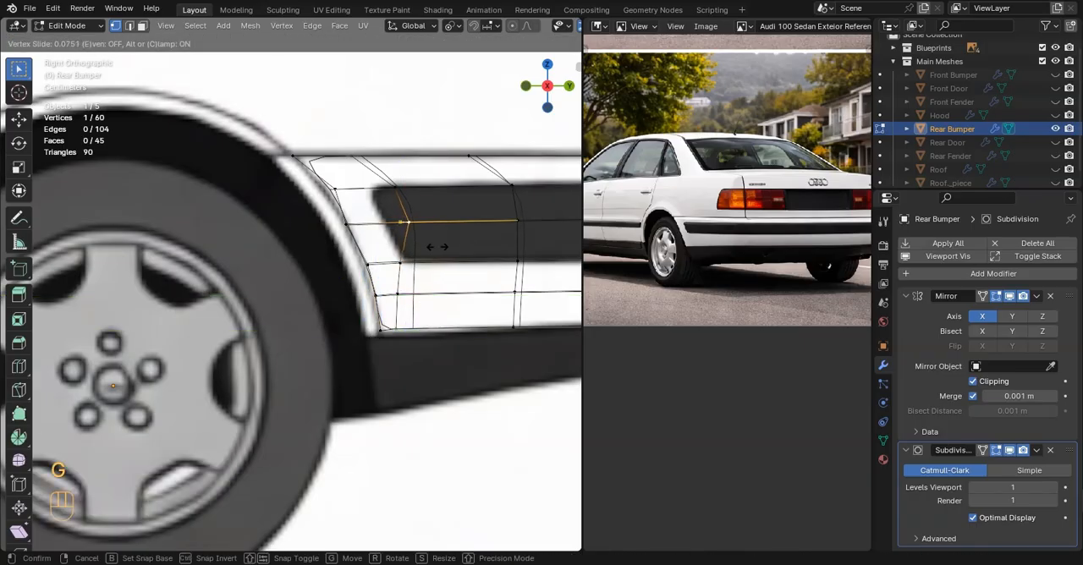
click(435, 245)
click(416, 275)
key(g)
key(g)
click(445, 282)
click(415, 305)
click(415, 306)
click(381, 333)
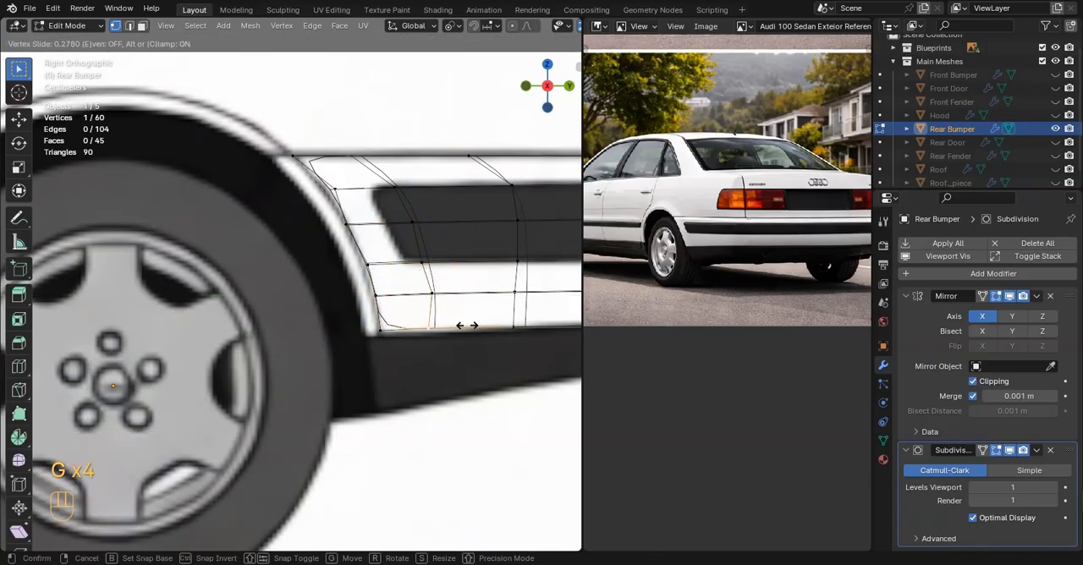
drag(380, 299, 440, 305)
click(439, 328)
Lower the third bottom-edge vertex slightly along Z and shift the upper wheel-arch vertex toward the arch along Y
click(514, 327)
drag(514, 300, 513, 303)
key(Tab)
key(Tab)
key(a)
click(335, 189)
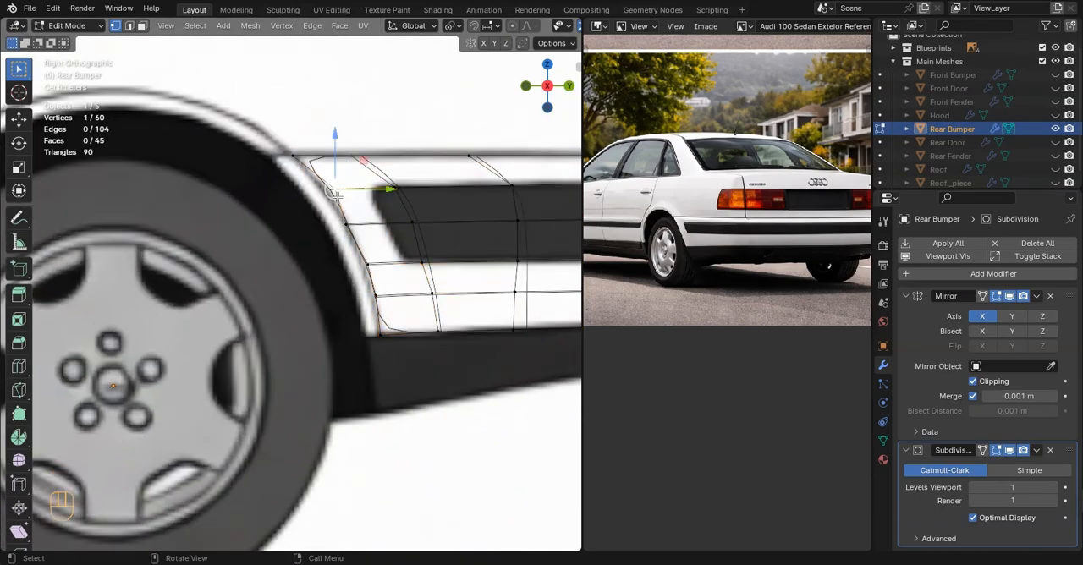
drag(354, 190, 344, 191)
key(a)
key(Tab)
scroll(427, 276, down, 2)
shift+middle_drag(428, 276, 228, 274)
Scale the bumper's bottom row and the row above it along Y from their front vertex, the upper one to about 0.974, following the blueprint's tapered rear
key(Tab)
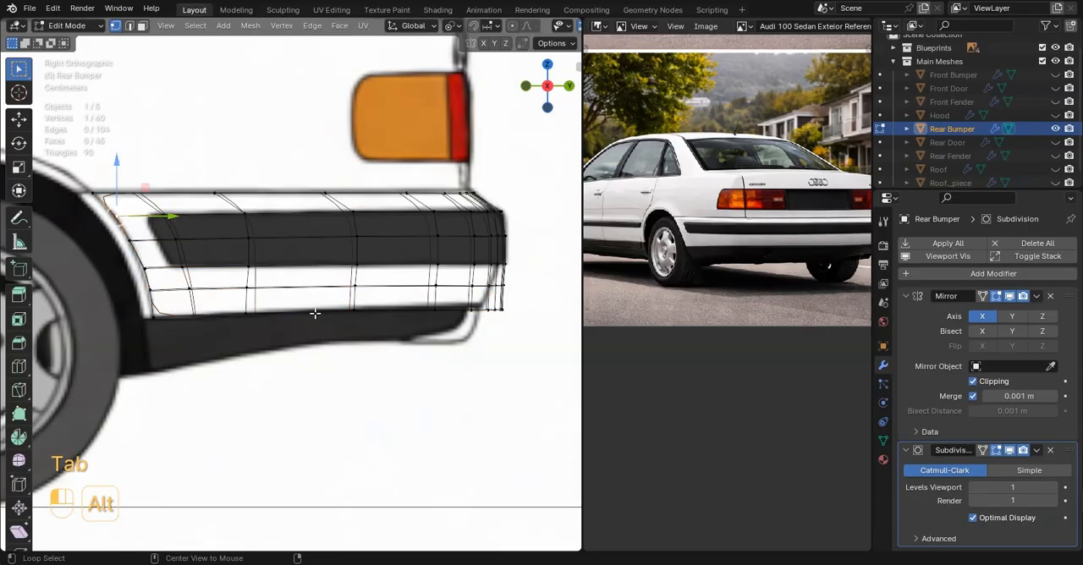
key(s)
key(y)
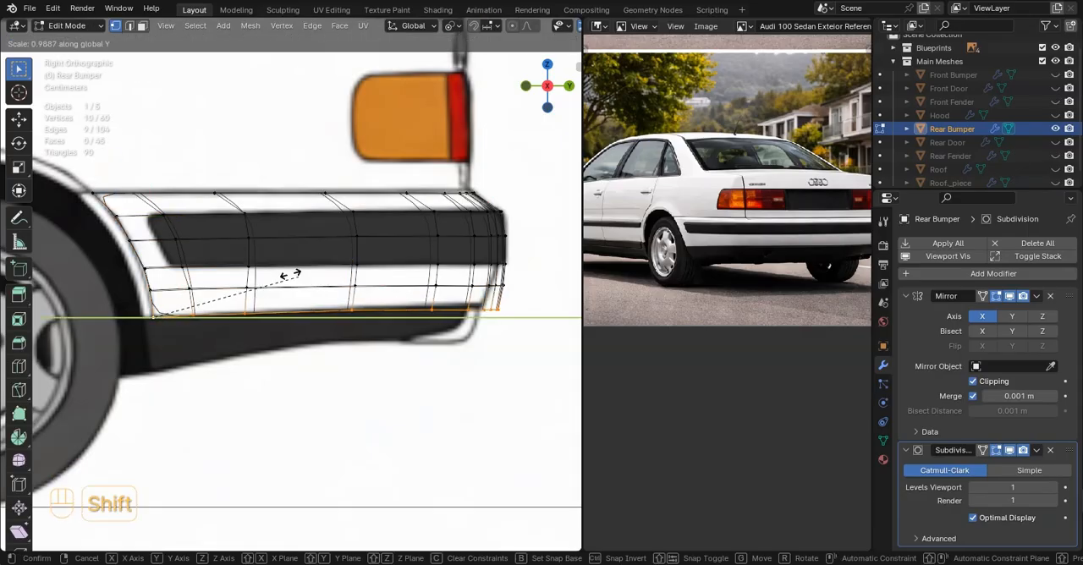
click(196, 257)
alt+click(279, 287)
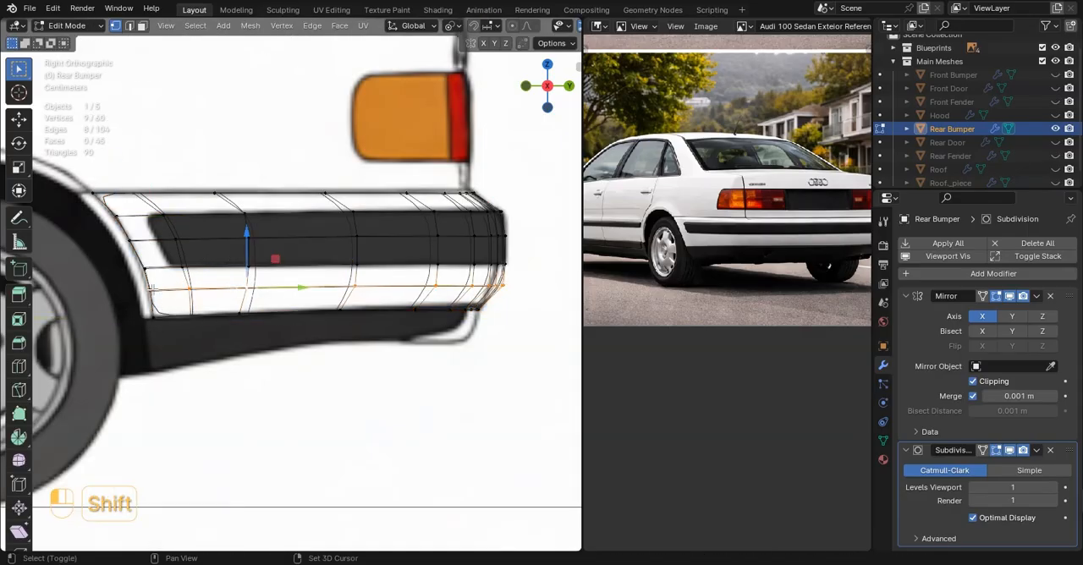
key(s)
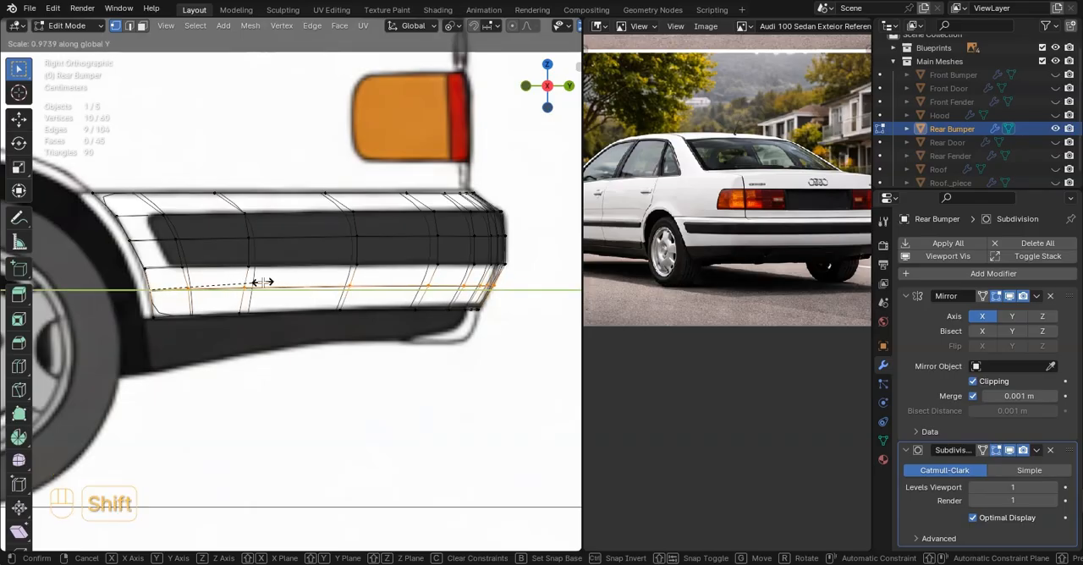
click(263, 281)
Scale the vertex row along the lower edge of the black trim strip to 0.999 along Y
alt+click(187, 265)
scroll(381, 258, up, 1)
key(s)
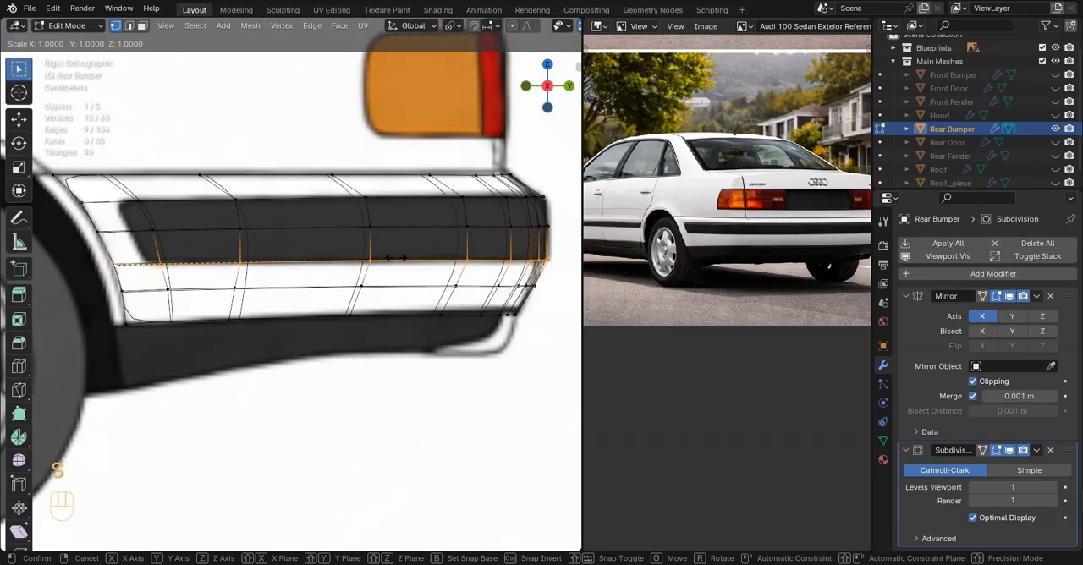
key(y)
click(393, 258)
scroll(394, 258, down, 4)
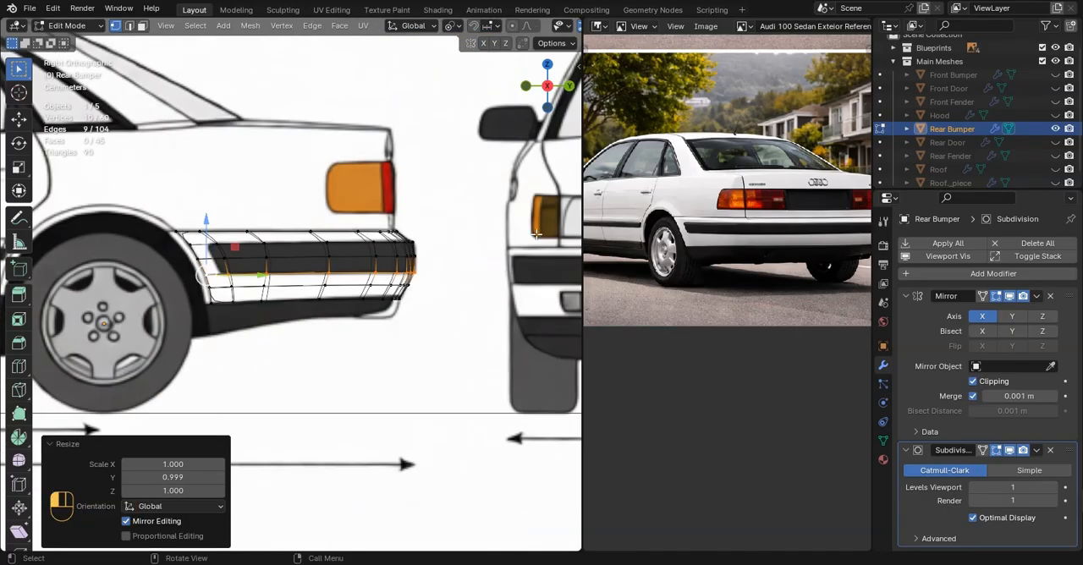
Slide the bumper's second vertical edge column forward to line up with the slanted front end of the black trim strip
click(516, 253)
key(shift+z)
key(Tab)
scroll(407, 248, down, 1)
scroll(403, 243, up, 5)
key(Tab)
key(z)
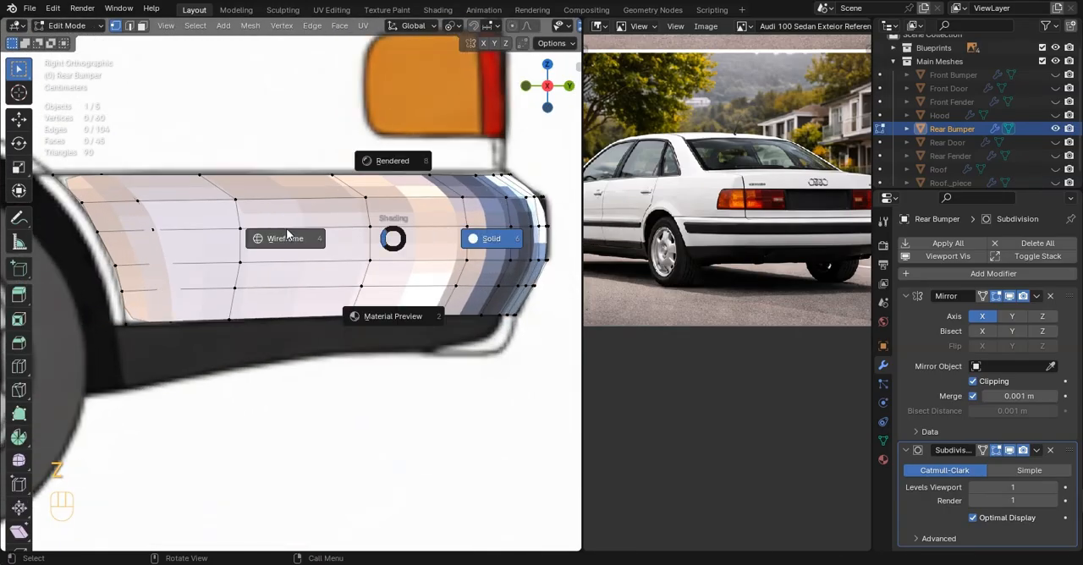
click(288, 237)
alt+click(307, 207)
shift+middle_drag(228, 196, 332, 212)
scroll(331, 213, up, 2)
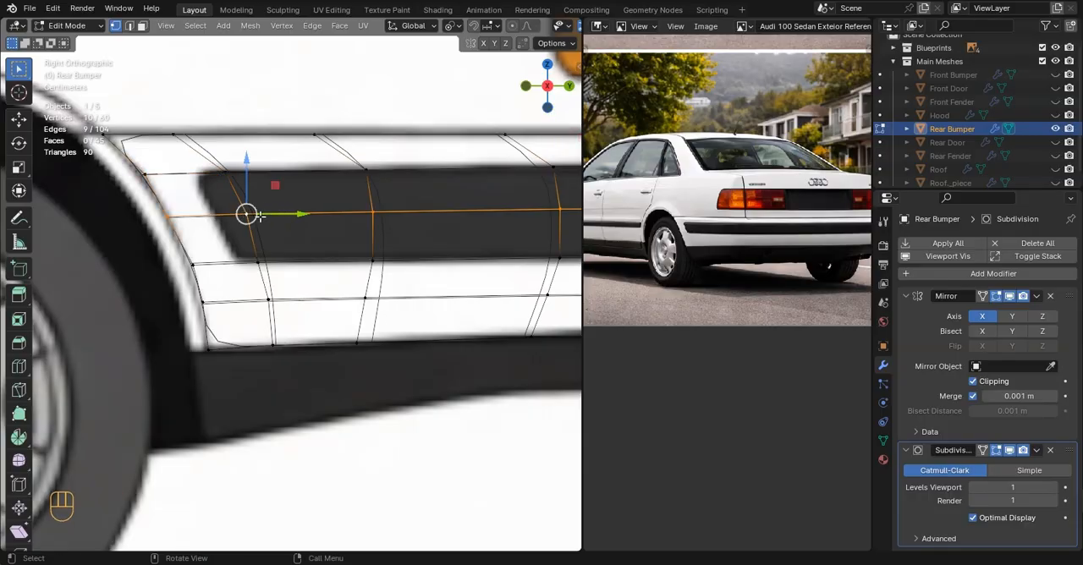
key(g)
key(g)
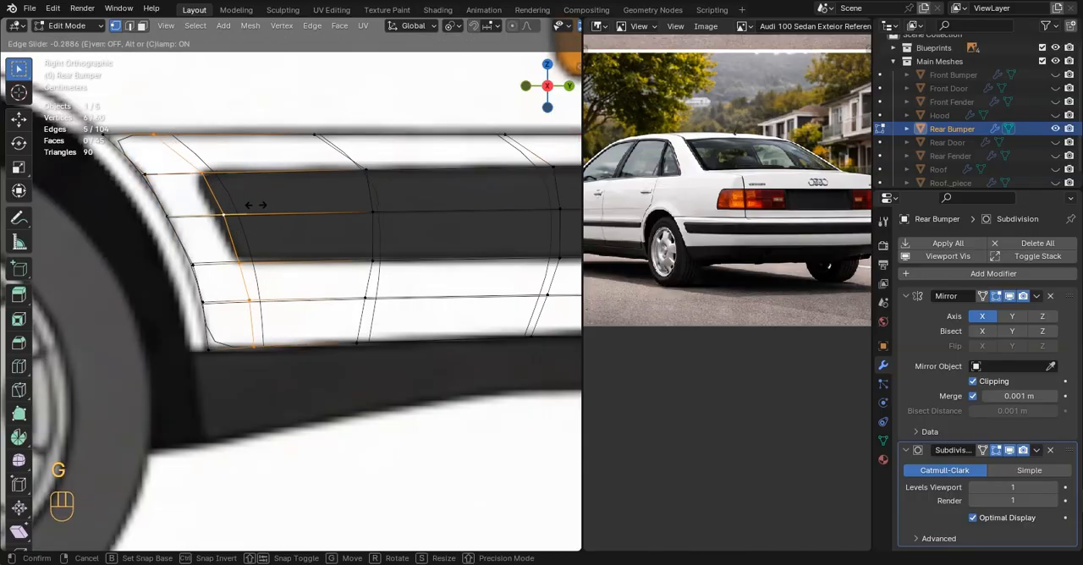
click(246, 207)
Slide the second column's two lowest vertices along their rows to smooth the column's line down to the bottom edge
click(256, 296)
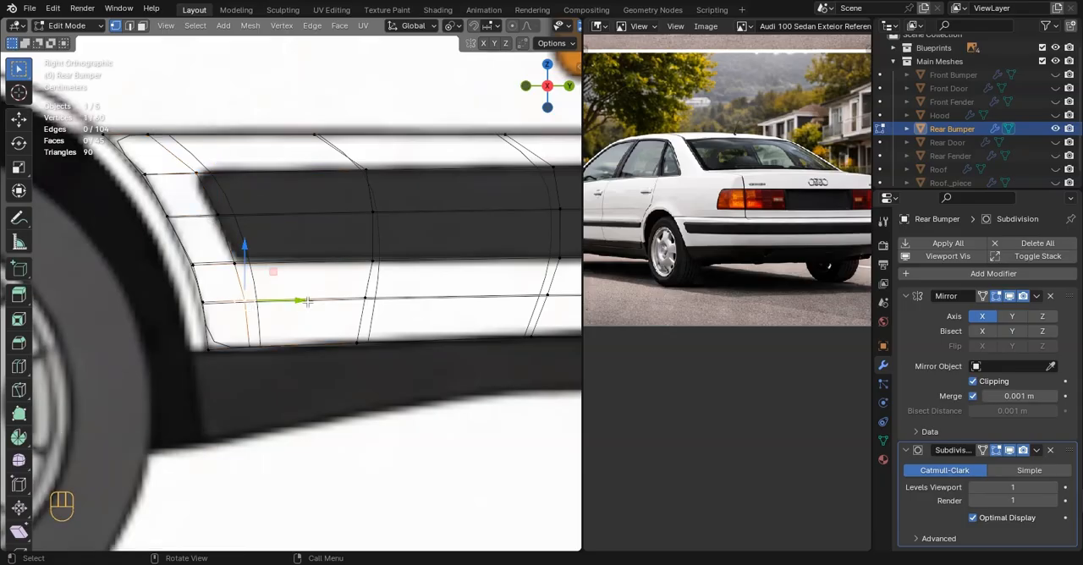
key(g)
key(g)
click(264, 296)
click(272, 338)
key(g)
key(g)
click(289, 334)
key(Tab)
key(Tab)
scroll(286, 268, down, 2)
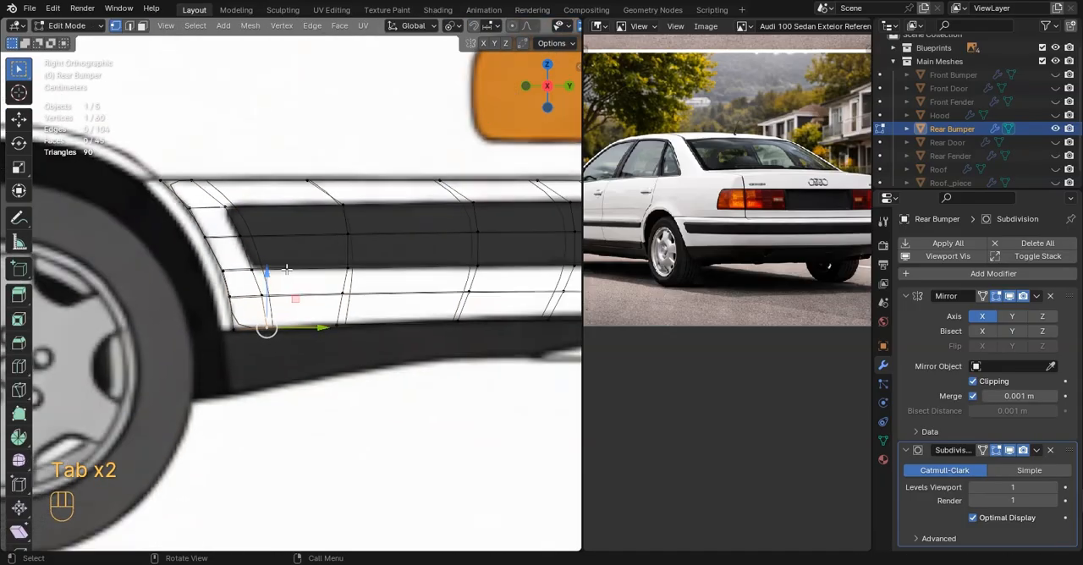
Slide the second column's vertex at the trim strip's lower front corner by about 0.03 to match the blueprint corner
click(258, 267)
scroll(259, 266, up, 3)
key(g)
key(g)
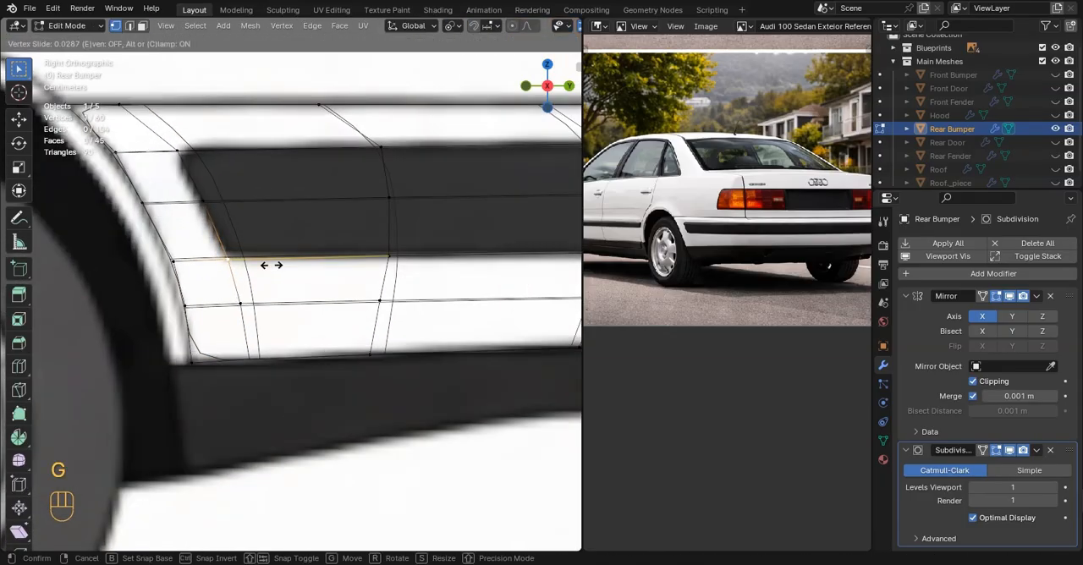
click(272, 264)
scroll(313, 268, down, 5)
key(Tab)
shift+middle_drag(450, 272, 404, 270)
key(Tab)
Edge-slide the rear part of the bumper's bottom edge upward by about 0.04 to meet the top of the black skirt
shift+middle_drag(474, 252, 434, 256)
scroll(435, 256, up, 6)
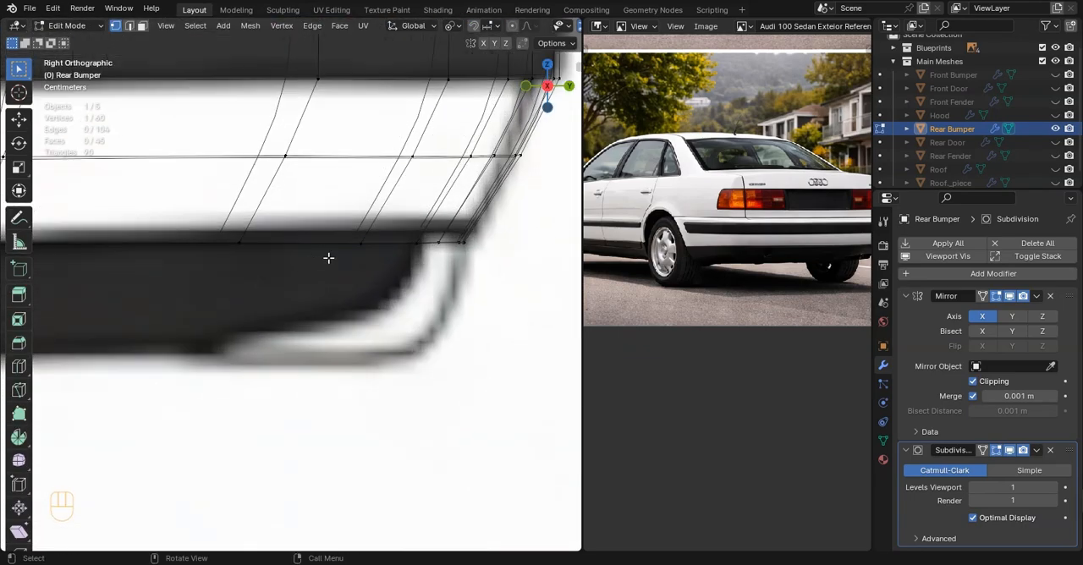
scroll(381, 297, down, 4)
scroll(265, 339, up, 6)
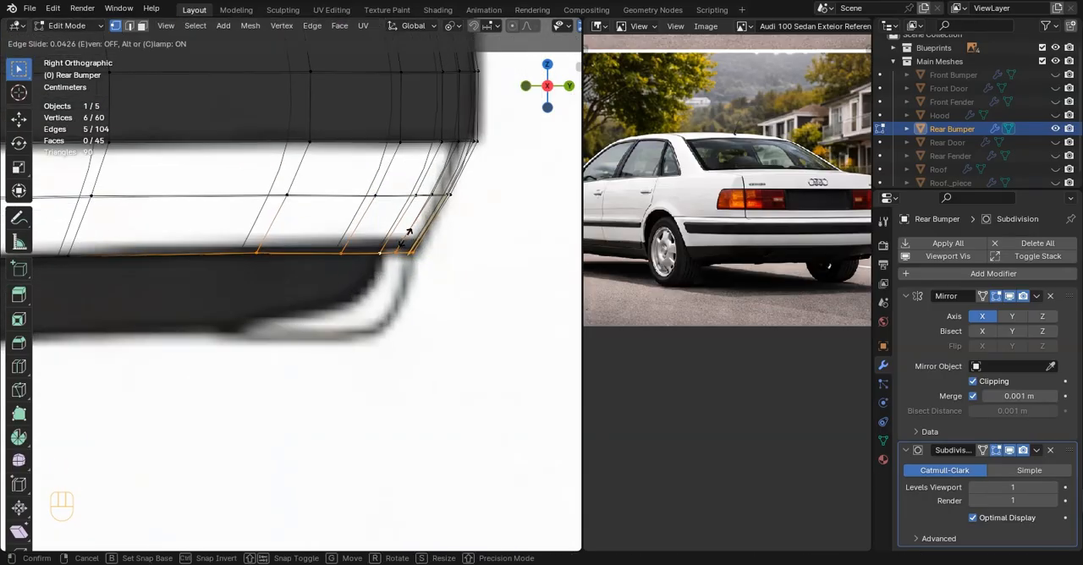
click(406, 238)
click(367, 260)
click(376, 308)
Examine the shaded bumper as a whole against the side blueprint and from other viewpoints
key(z)
click(491, 307)
key(Tab)
scroll(320, 290, down, 7)
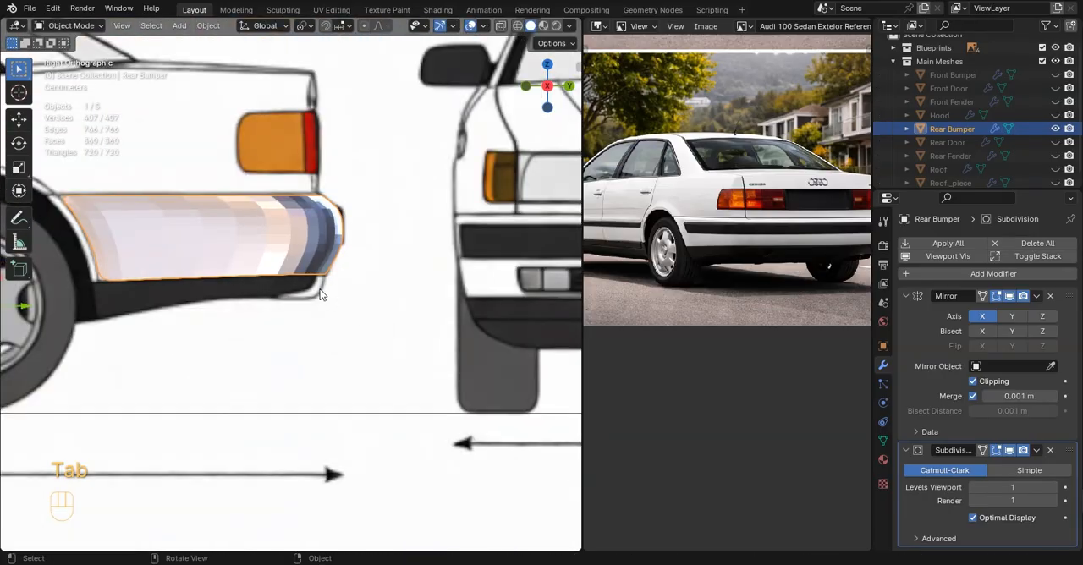
middle_drag(320, 293, 350, 326)
key(KP_7)
key(KP_3)
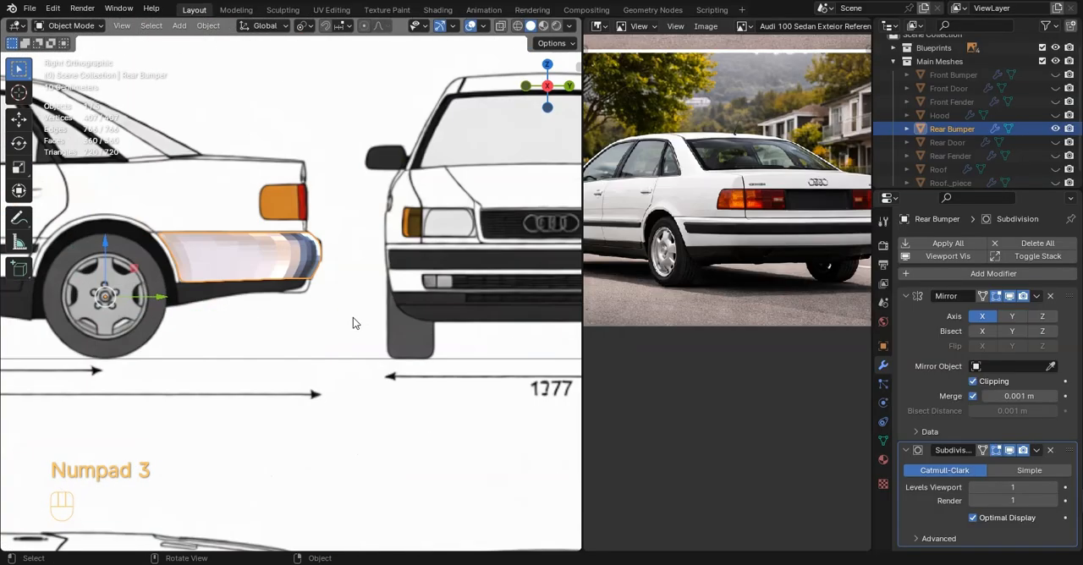
Delete the bumper faces covering the black trim strip, along the side, around the corner and across the rear
key(Tab)
scroll(301, 302, up, 4)
key(z)
click(216, 297)
mouse_move(218, 299)
shift+middle_down()
mouse_move(339, 298)
mouse_move(426, 320)
shift+middle_up()
middle_drag(370, 249, 230, 282)
ctrl+shift+click(464, 286)
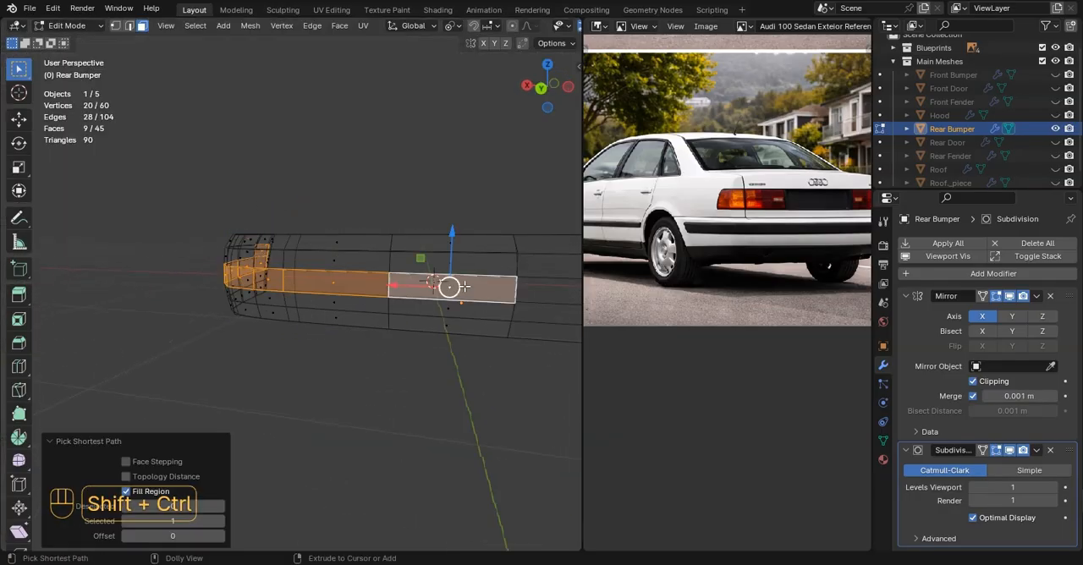
middle_drag(435, 269, 466, 251)
ctrl+shift+click(336, 256)
key(z)
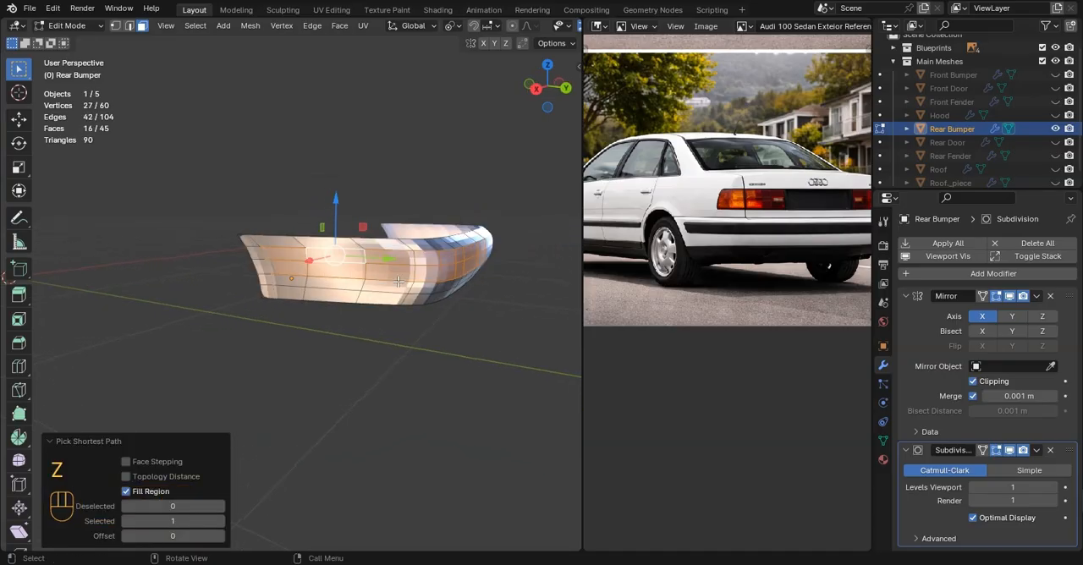
key(x)
click(331, 234)
key(Tab)
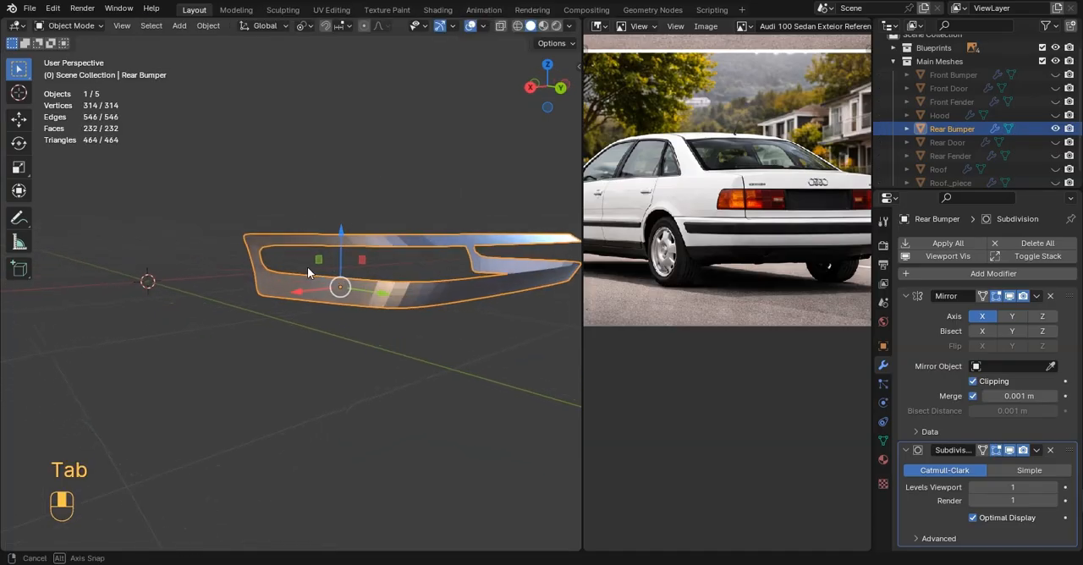
Add a vertical loop cut through the bumper's front column, close to the slanted front edge of the trim opening
key(KP_3)
scroll(386, 275, up, 3)
key(Tab)
key(z)
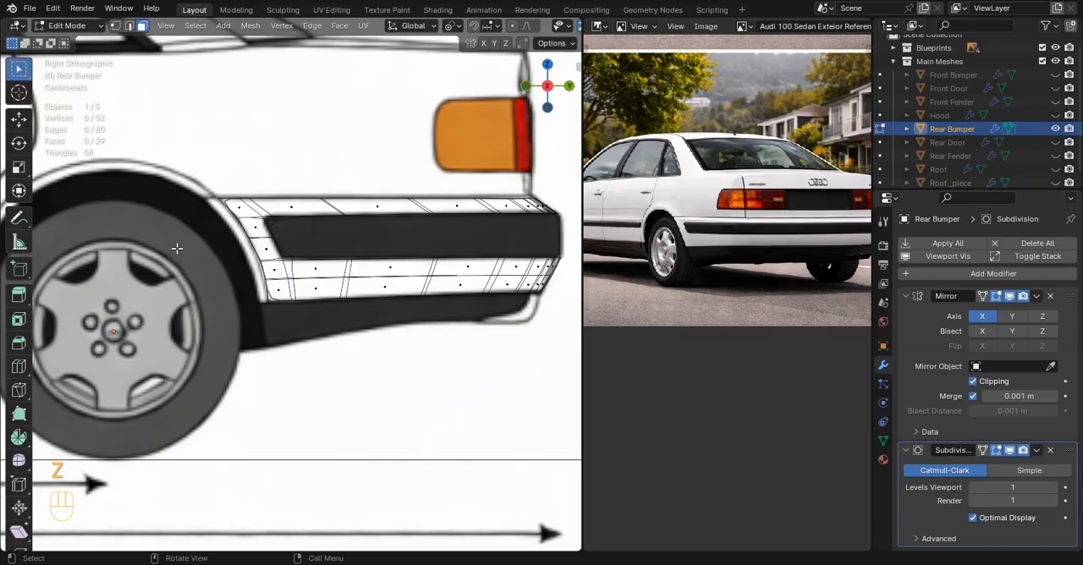
click(127, 26)
scroll(398, 167, up, 2)
key(z)
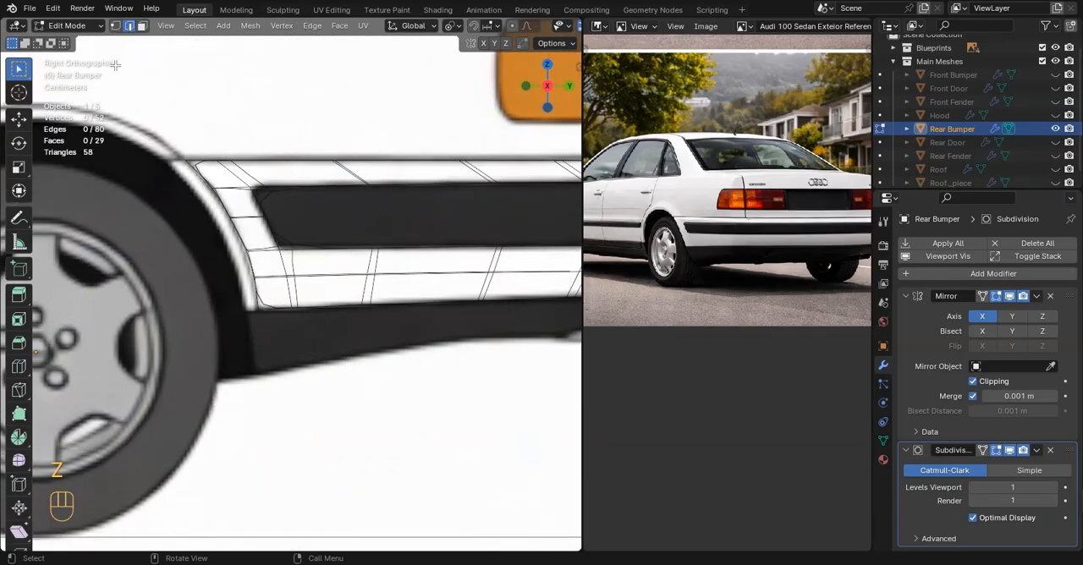
scroll(233, 140, up, 1)
key(ctrl+t)
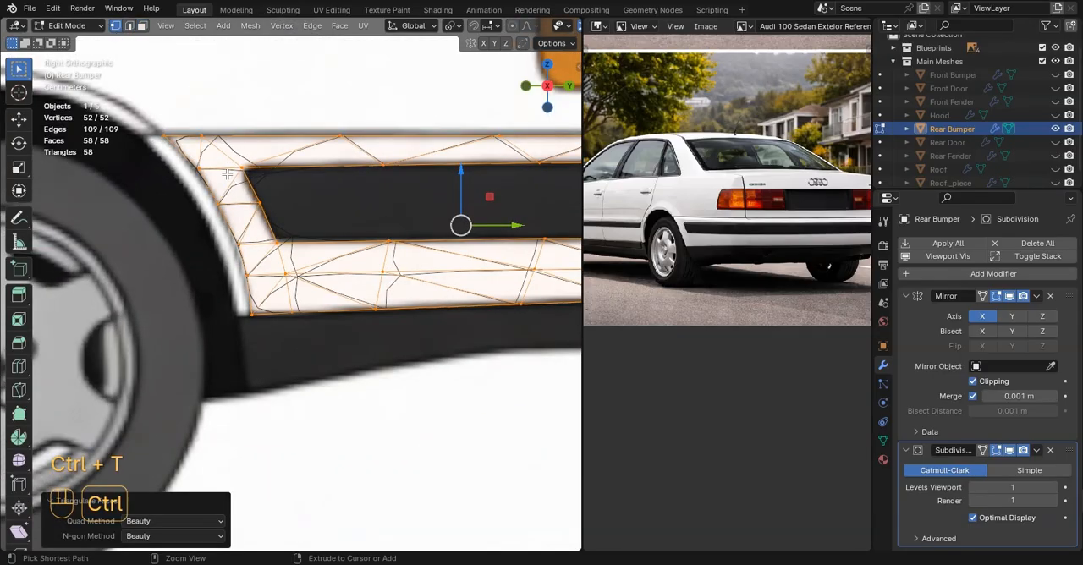
key(ctrl+z)
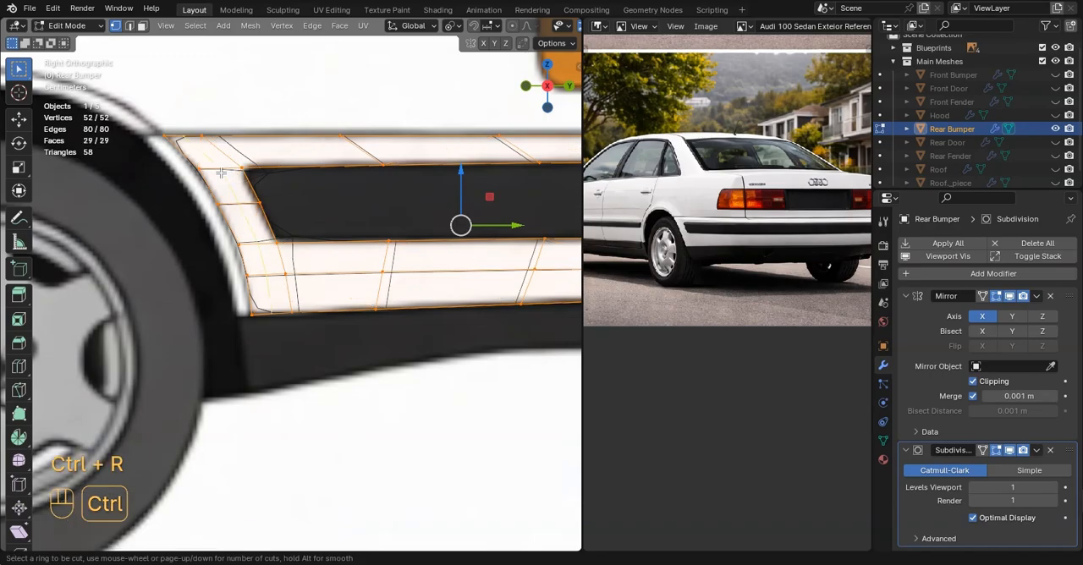
click(221, 173)
click(233, 168)
key(Tab)
key(Tab)
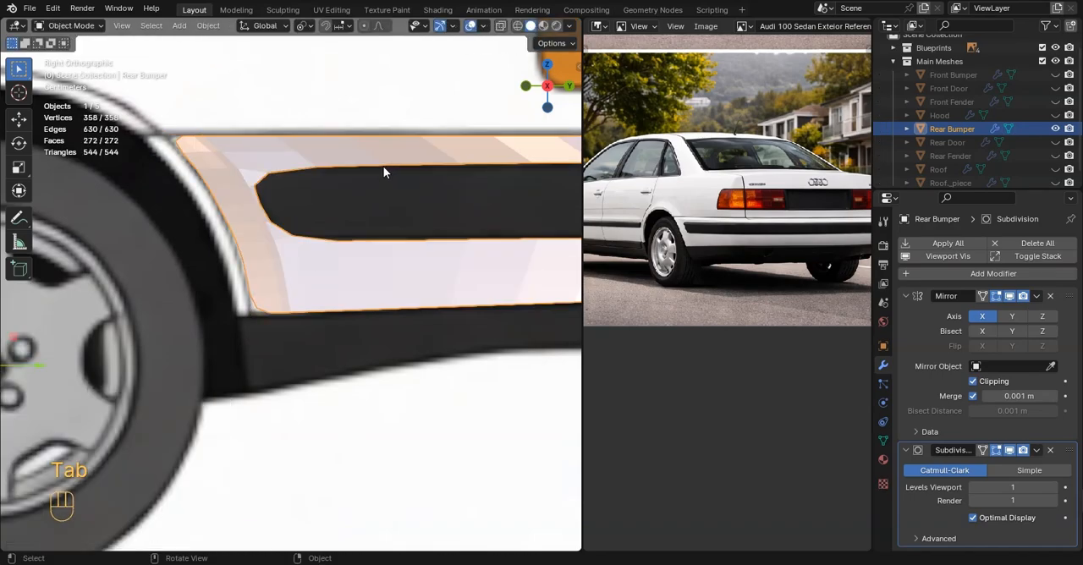
Add loop cuts above and below the trim opening just behind its front corners, the upper one with a factor of -0.868
click(281, 158)
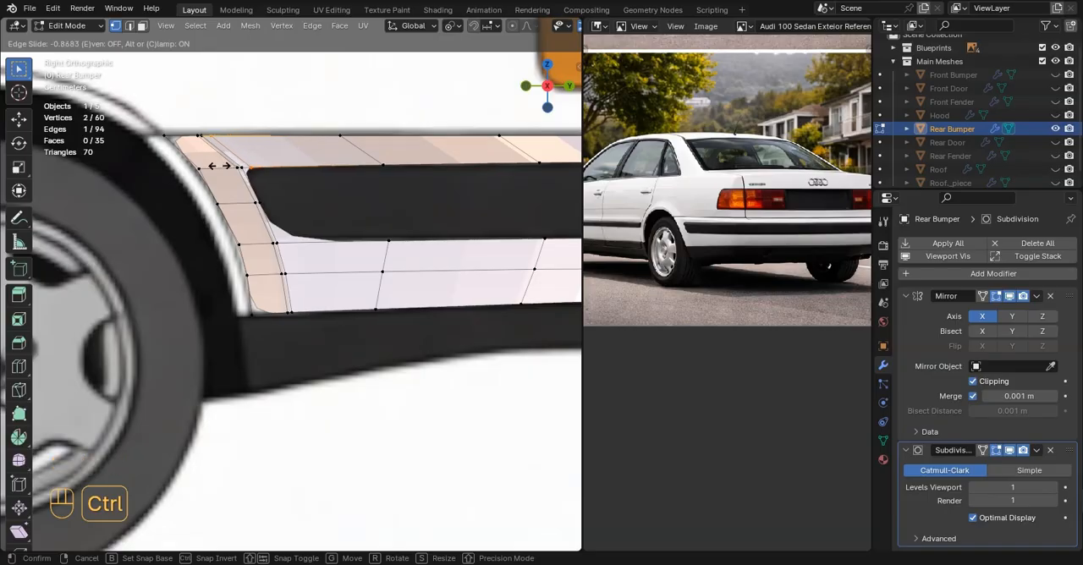
click(225, 166)
key(ctrl+r)
click(283, 259)
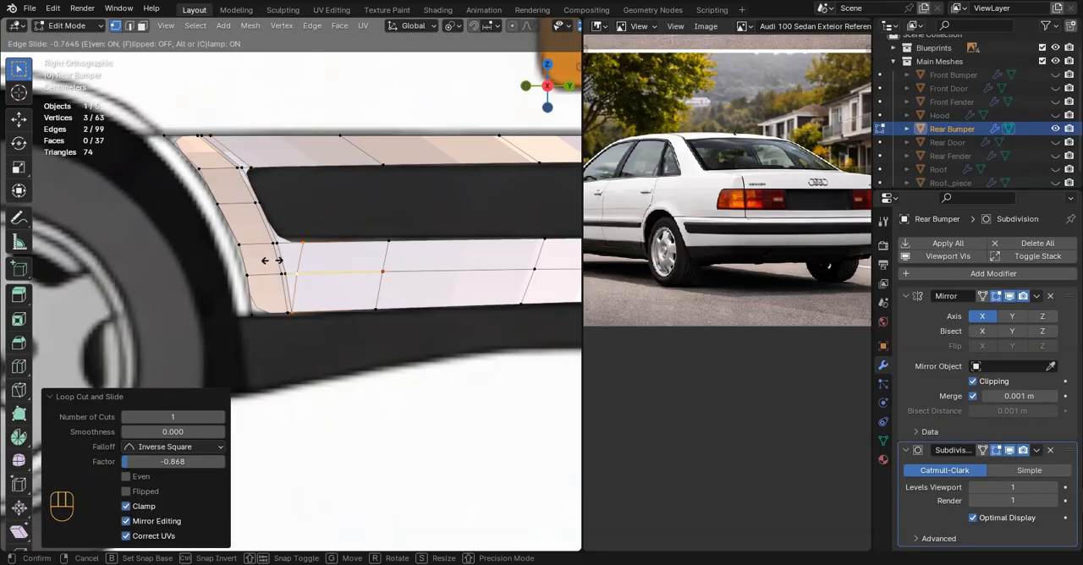
click(266, 260)
Inspect the bumper's trim opening in shaded perspective and compare it with the rear bumper in the reference photo
key(z)
click(376, 258)
key(Tab)
scroll(385, 257, down, 8)
middle_drag(385, 257, 304, 295)
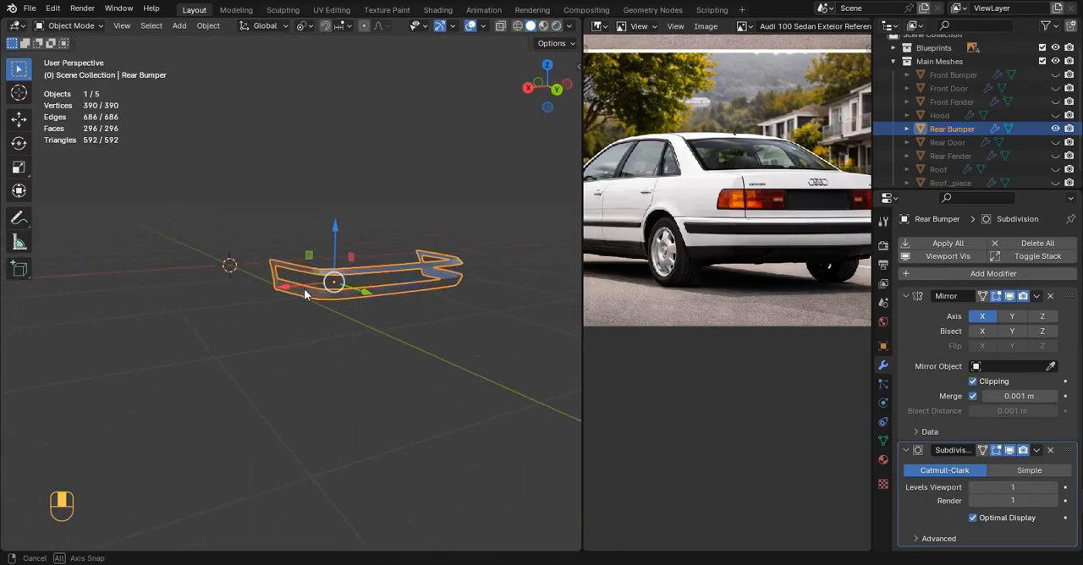
middle_drag(432, 238, 373, 258)
scroll(363, 262, up, 5)
middle_drag(359, 264, 348, 287)
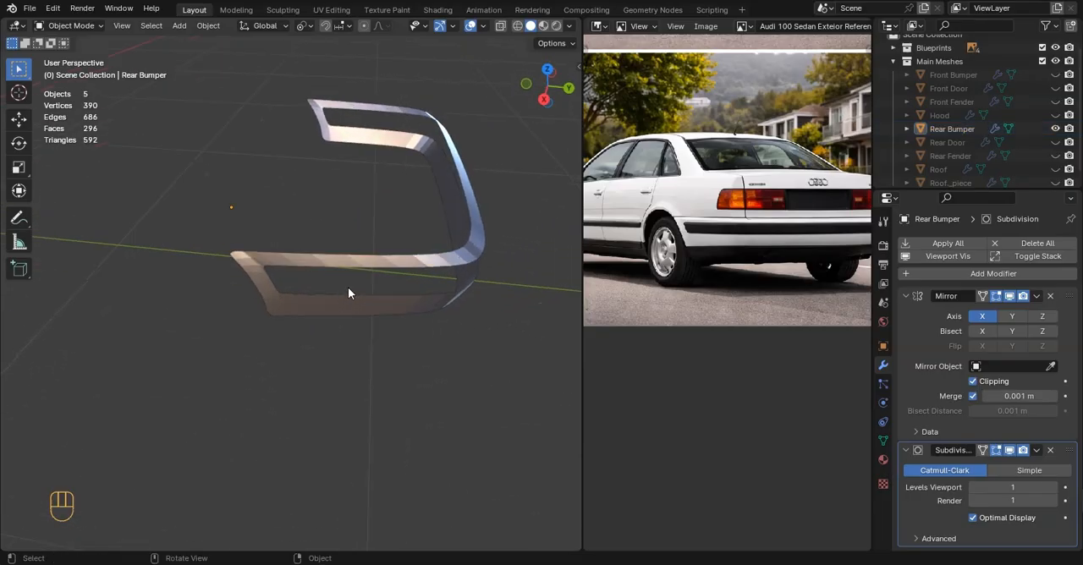
middle_drag(707, 236, 701, 223)
scroll(701, 224, down, 2)
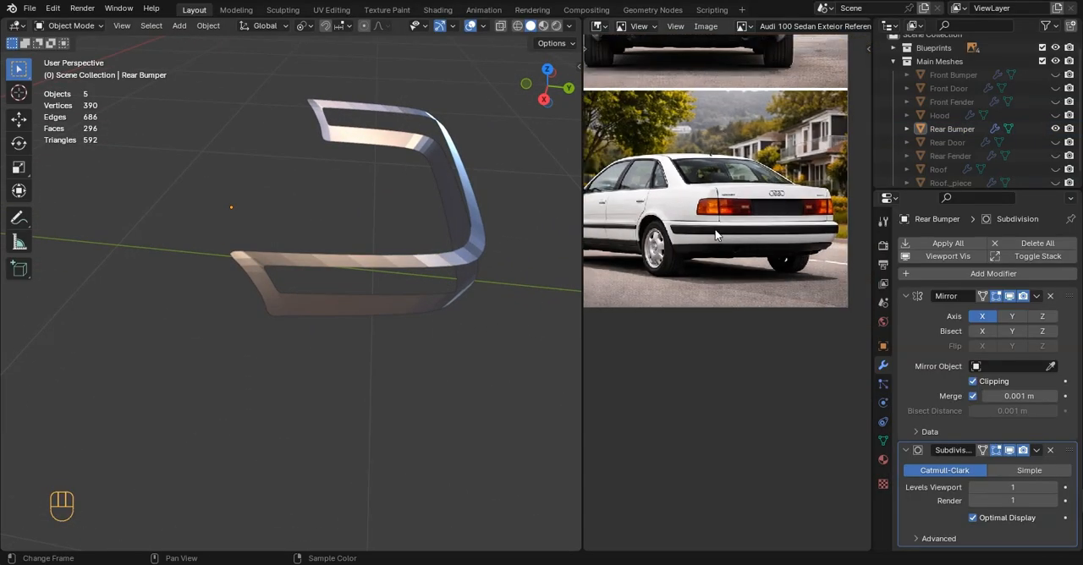
middle_drag(312, 283, 406, 241)
Extrude the bumper's front edge toward the wheel arch by about -0.0193 m in Y and -0.0016 m in Z
key(KP_3)
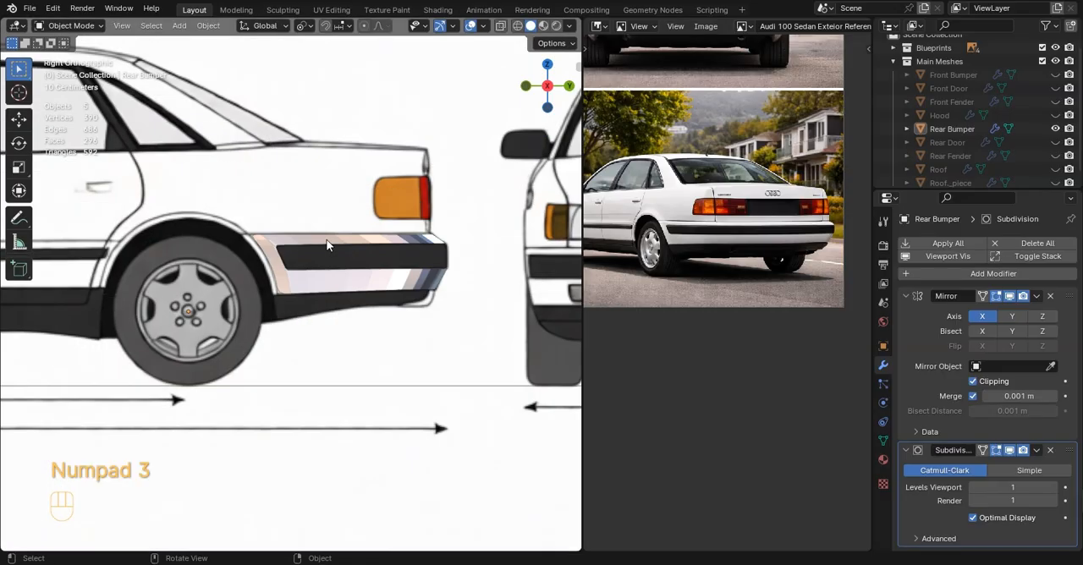
scroll(264, 255, up, 5)
key(Tab)
scroll(267, 252, up, 2)
alt+click(240, 233)
shift+middle_drag(239, 233, 332, 240)
scroll(339, 238, up, 2)
key(e)
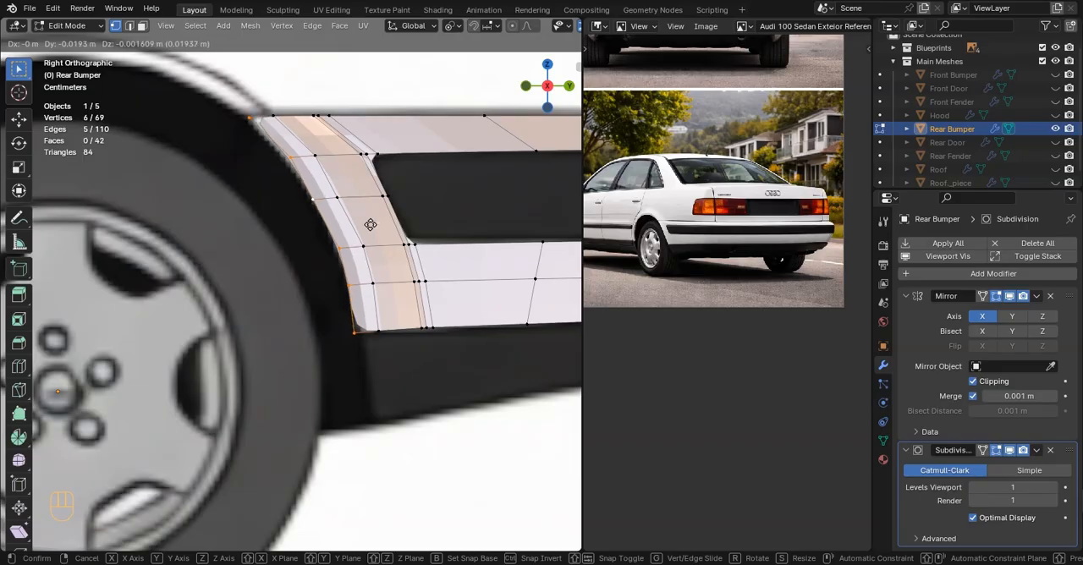
click(370, 224)
scroll(259, 287, up, 2)
click(401, 368)
alt+click(357, 243)
scroll(342, 269, down, 6)
key(z)
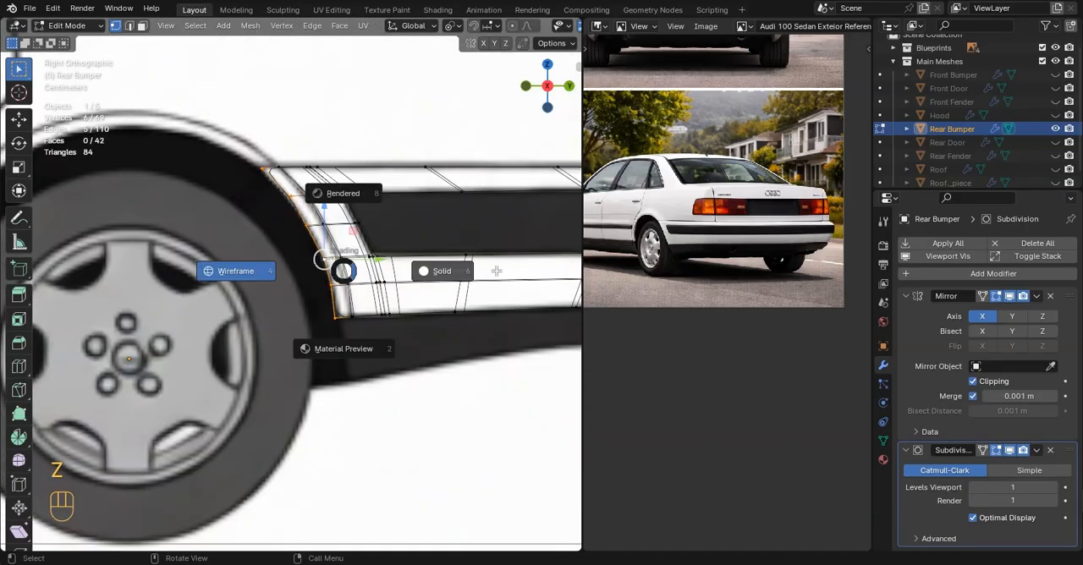
click(390, 272)
Move the extruded wheel-arch edge inward along X to form a turned-in lip
mouse_move(381, 283)
middle_down()
mouse_move(395, 334)
mouse_move(474, 341)
mouse_move(521, 332)
middle_up()
scroll(731, 298, up, 3)
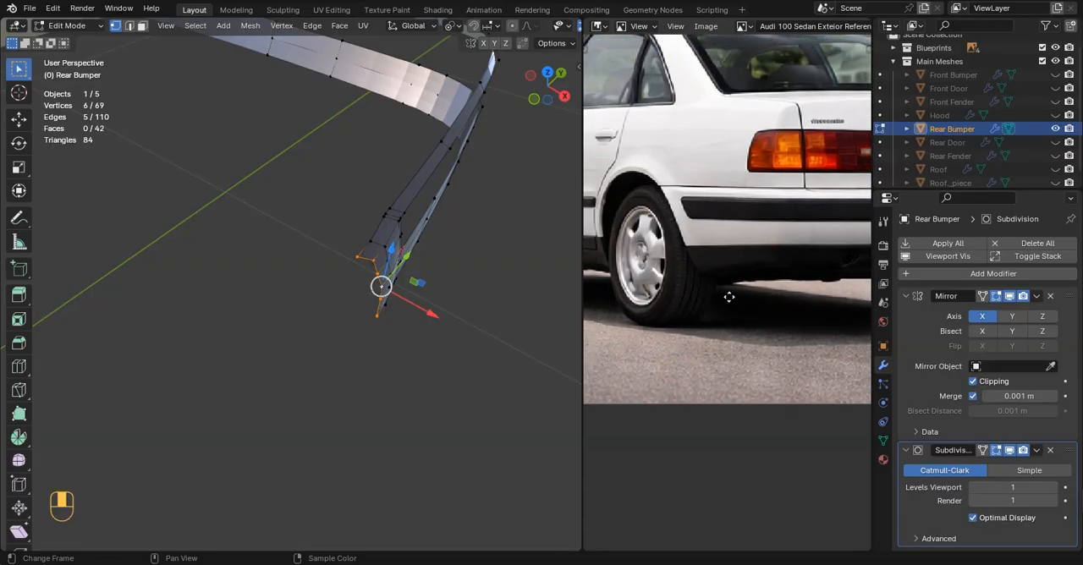
key(g)
key(x)
drag(424, 290, 428, 292)
middle_drag(427, 292, 327, 292)
Add a loop cut along the turned-in wheel-arch lip with a slide factor of -0.732
key(Tab)
middle_drag(327, 292, 296, 262)
key(Tab)
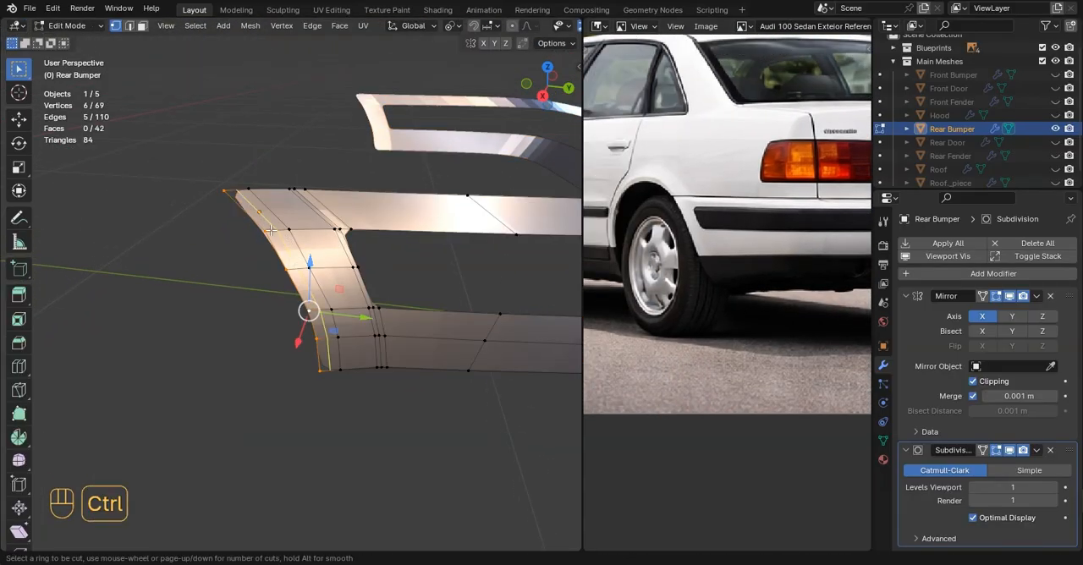
click(273, 235)
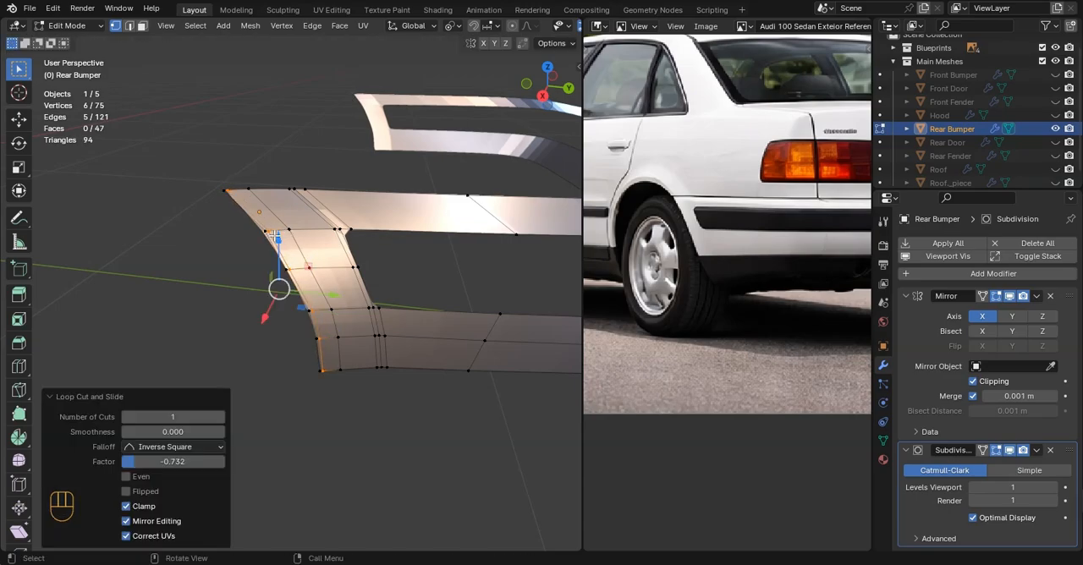
Select the edge loops running down beside the trim opening at the rear bumper's wheel-arch end
key(Tab)
middle_drag(292, 258, 338, 242)
key(Tab)
alt+click(338, 241)
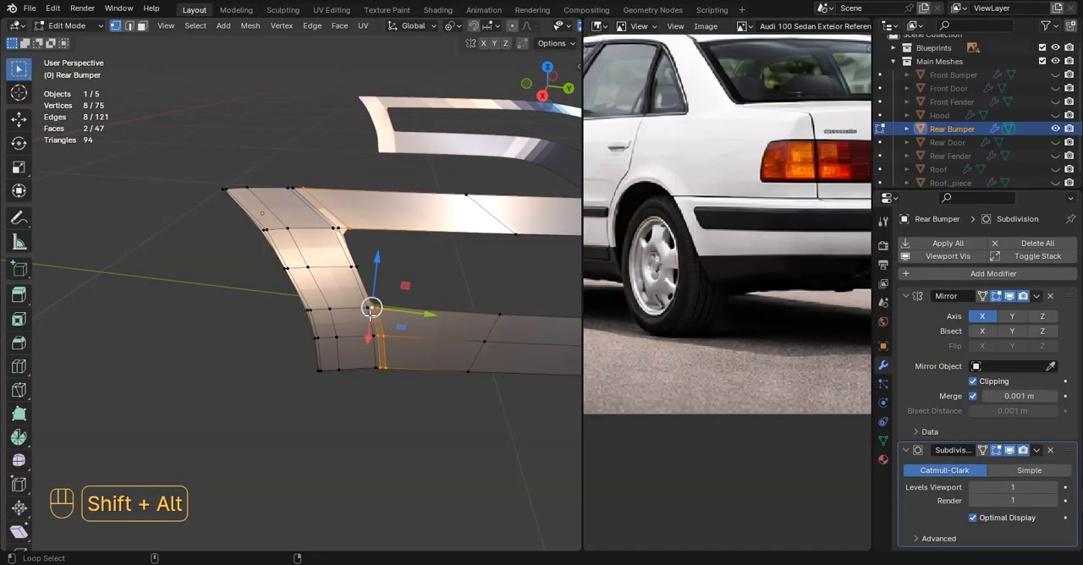
alt+shift+click(349, 249)
scroll(355, 281, down, 4)
scroll(358, 286, up, 1)
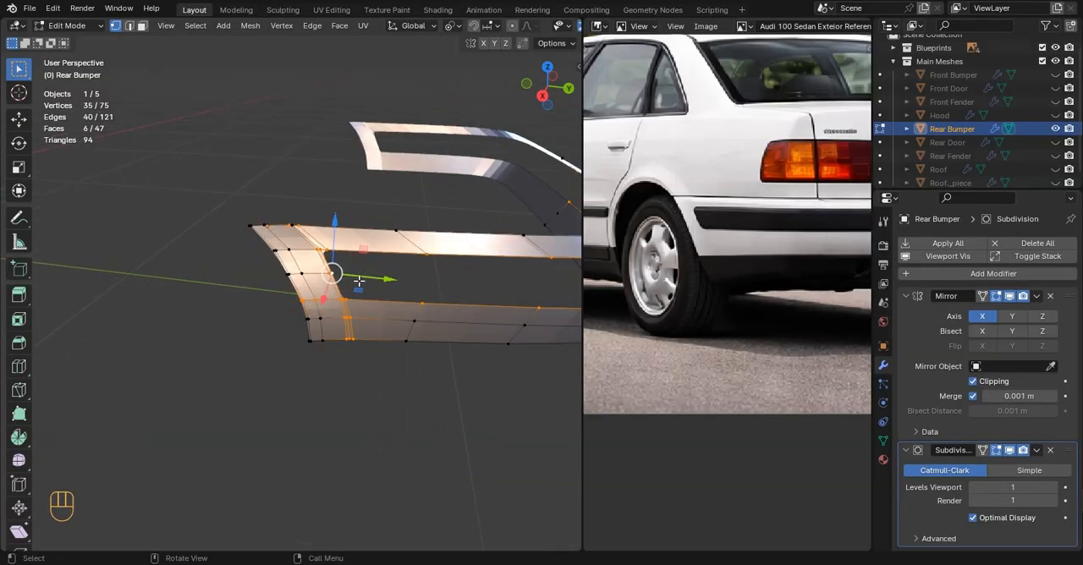
key(ctrl+z)
scroll(350, 271, up, 4)
shift+drag(414, 337, 414, 337)
shift+drag(206, 140, 127, 178)
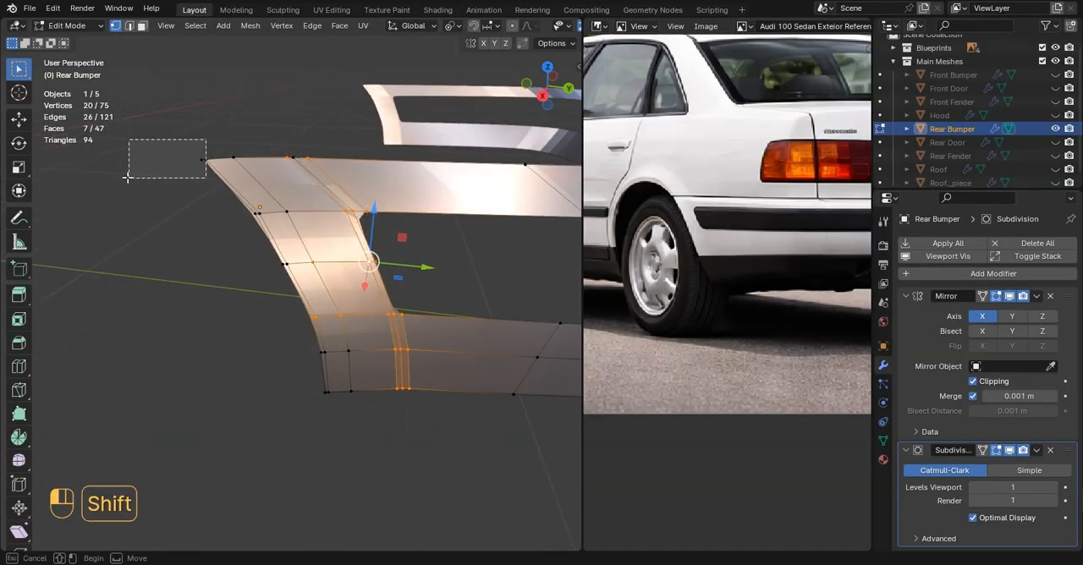
middle_drag(279, 292, 321, 311)
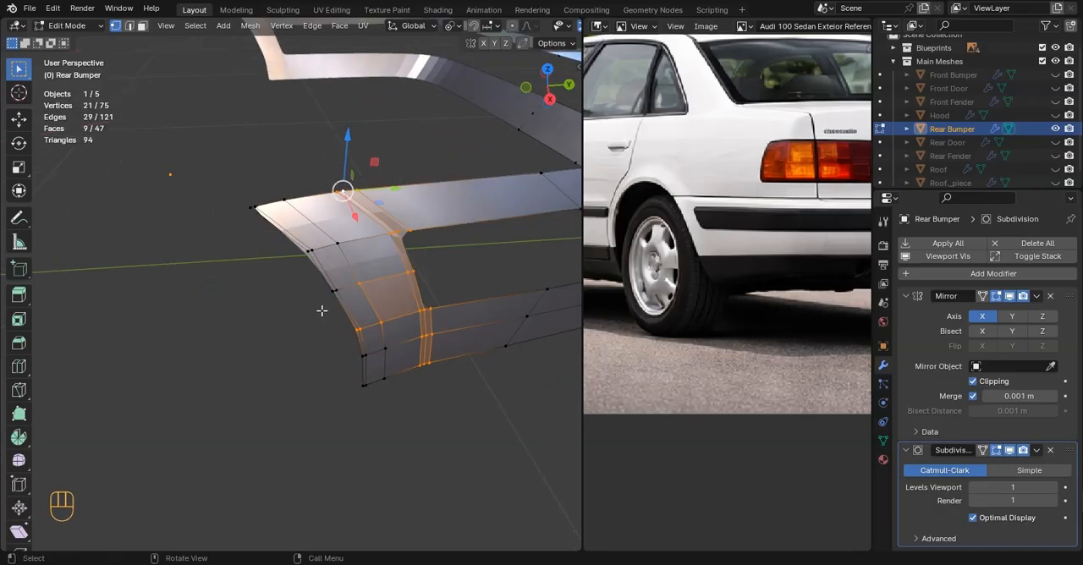
middle_drag(401, 329, 375, 327)
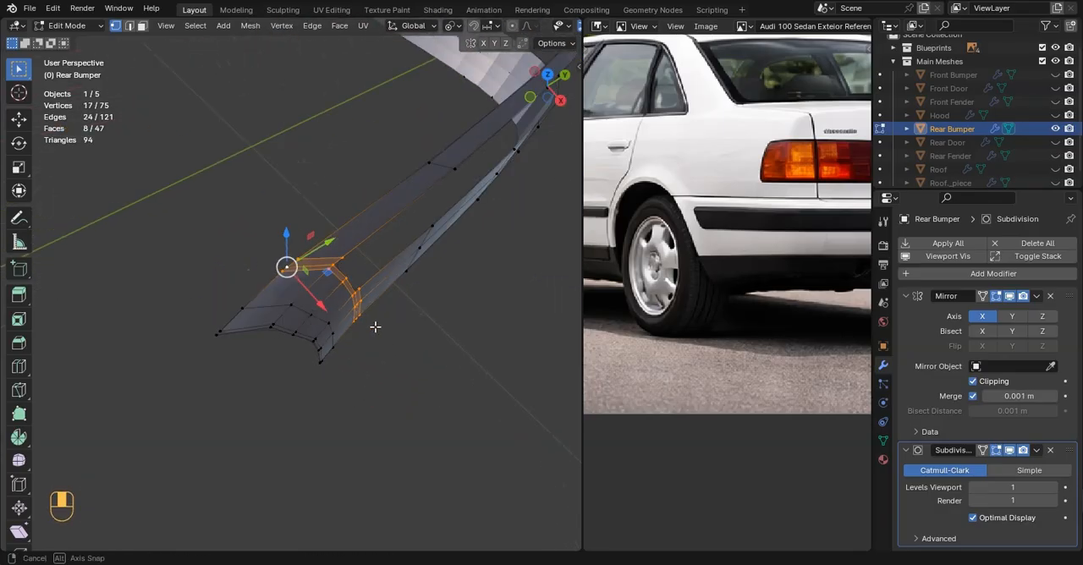
Move the vertices at the bumper's wheel-arch end along X and check the surface in Object Mode
key(g)
key(x)
click(325, 306)
key(Tab)
middle_drag(327, 300, 337, 322)
key(Tab)
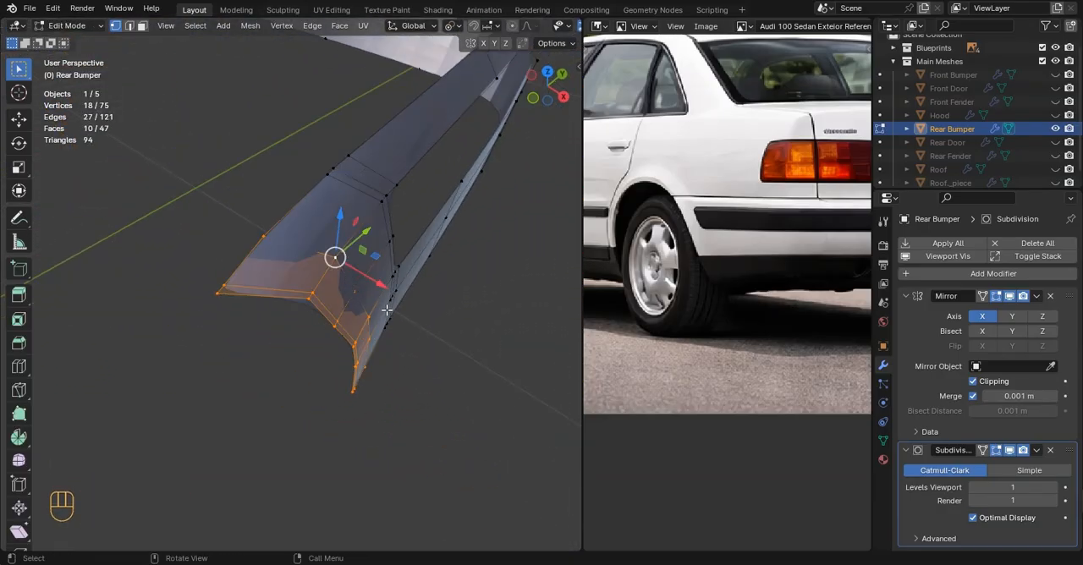
Select the bumper's open wheel-arch edge loop and inspect the shading of that end in perspective
alt+click(333, 322)
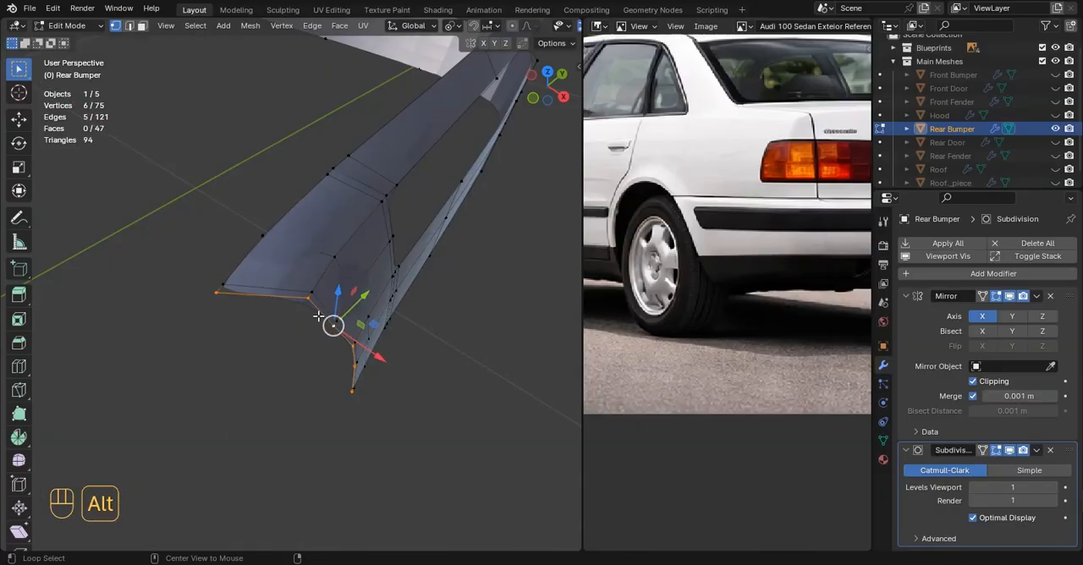
drag(351, 319, 345, 318)
key(Tab)
middle_drag(345, 318, 307, 313)
scroll(248, 307, down, 4)
click(422, 321)
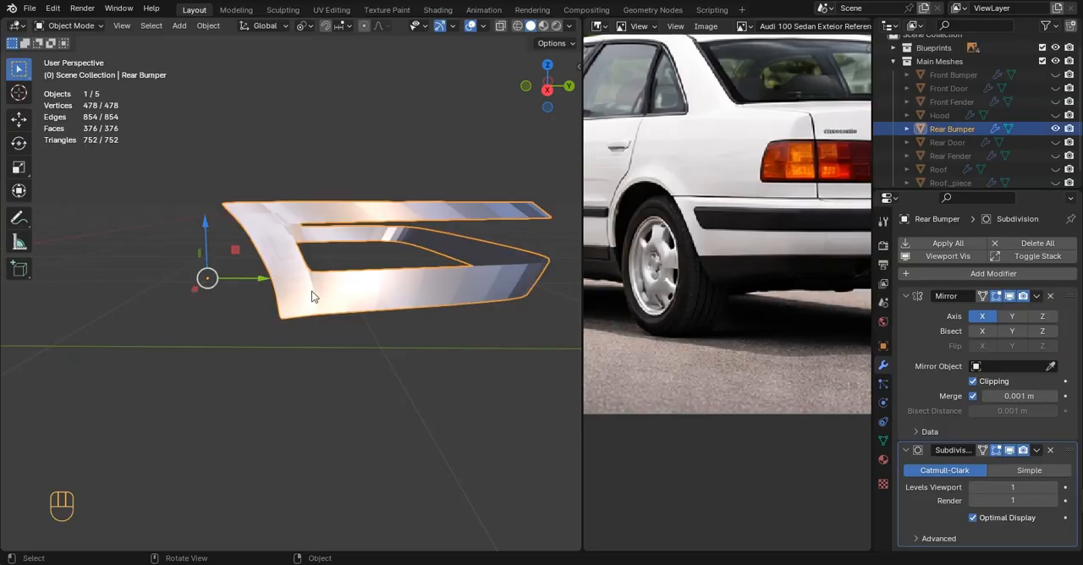
Select both edge loops of the wheel-arch lip in wireframe, move them along X, and return to solid shading
key(KP_3)
key(Tab)
scroll(312, 291, up, 3)
key(z)
mouse_move(215, 265)
shift+middle_down()
mouse_move(331, 338)
mouse_move(363, 271)
shift+middle_up()
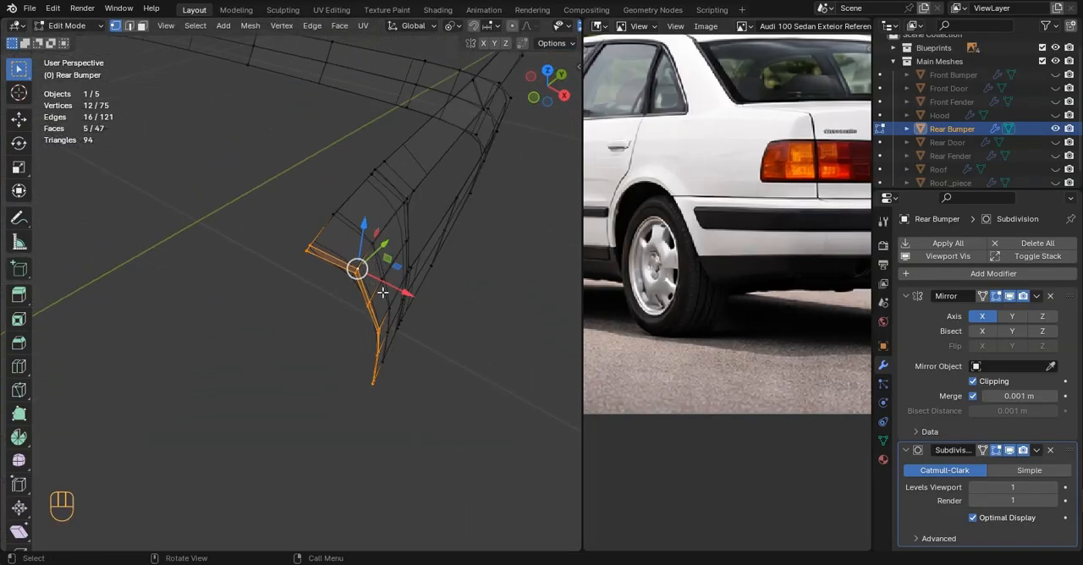
key(g)
key(x)
drag(376, 281, 374, 280)
key(z)
mouse_move(443, 301)
middle_down()
mouse_move(406, 310)
mouse_move(292, 275)
middle_up()
key(Tab)
key(Tab)
Add a loop cut just inside the wheel-arch lip and dissolve the neighbouring loop along the wheel-arch edge
click(244, 190)
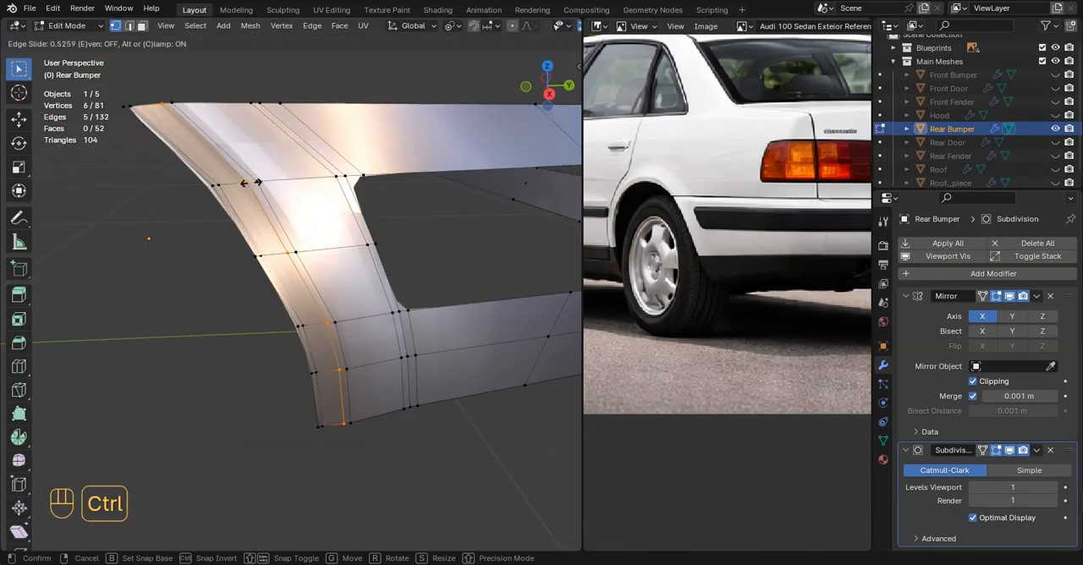
click(253, 181)
alt+click(226, 189)
key(x)
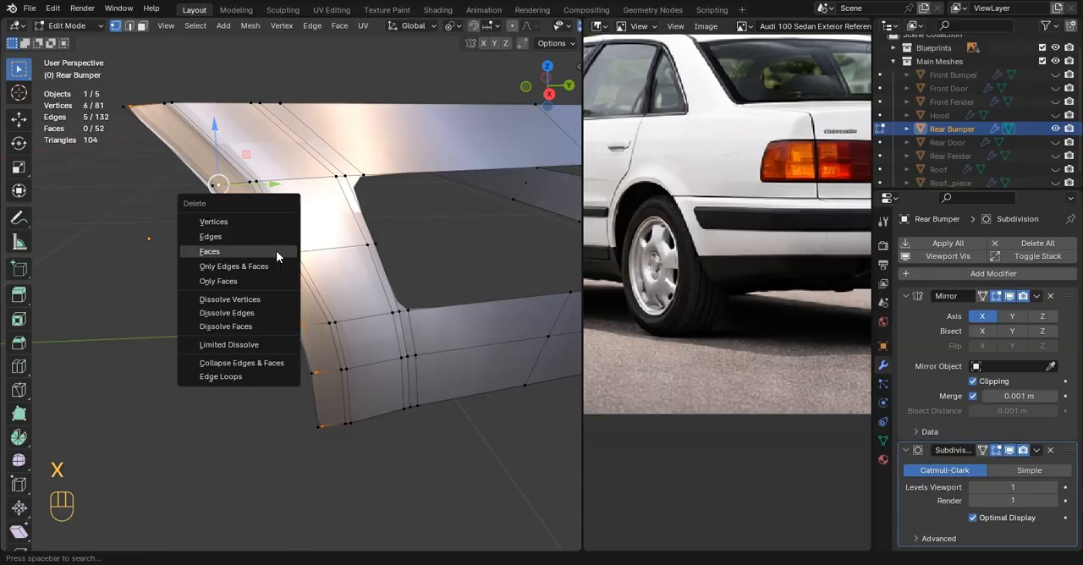
click(245, 300)
key(ctrl+z)
key(x)
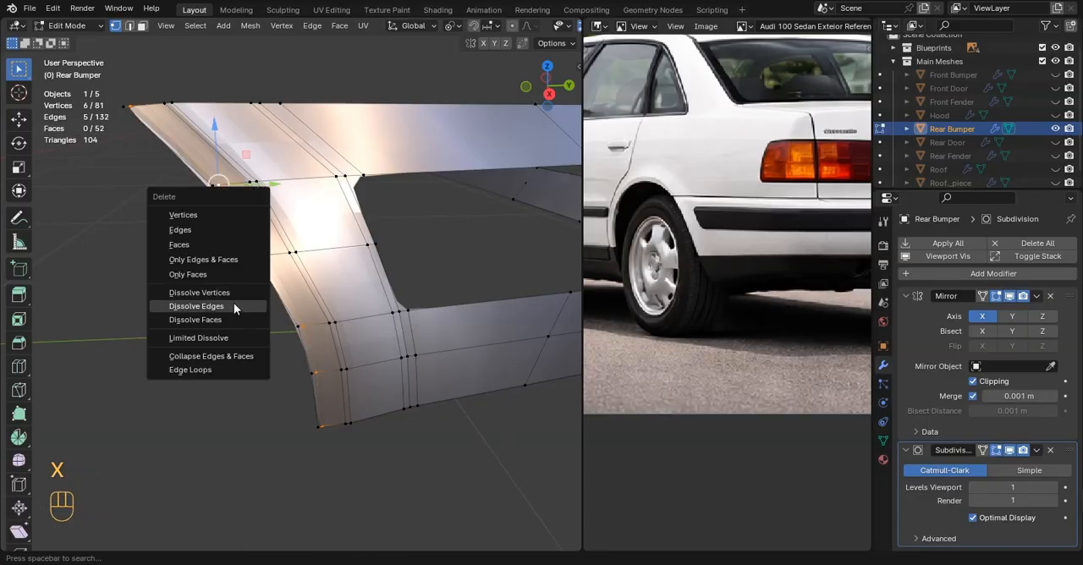
click(235, 308)
key(Tab)
key(Tab)
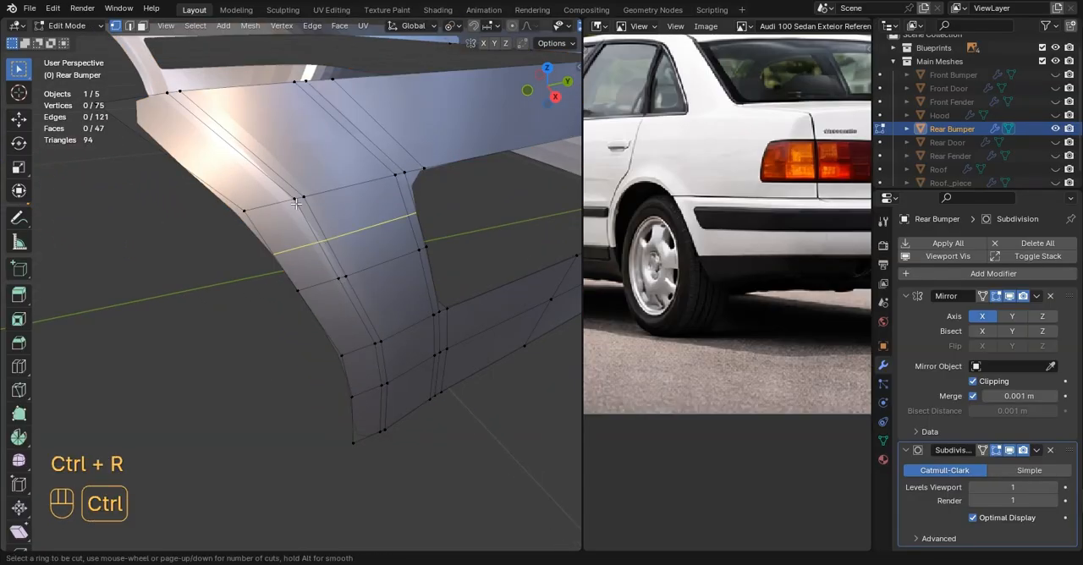
Add a supporting loop cut along the bumper's wheel-arch end and check the whole bumper in Object Mode
click(296, 200)
click(296, 201)
key(Tab)
scroll(327, 330, down, 5)
click(262, 347)
middle_drag(263, 348, 331, 284)
scroll(331, 284, down, 3)
click(331, 284)
Apply Shade Smooth to the rear bumper and recalculate the normals of all its faces
right_click(245, 214)
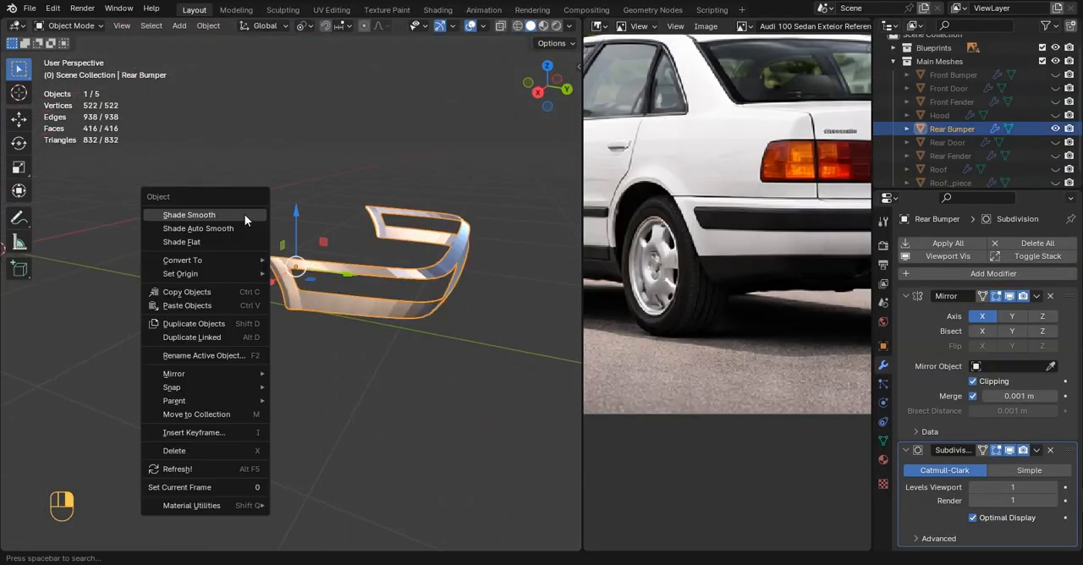
key(Tab)
key(shift+n)
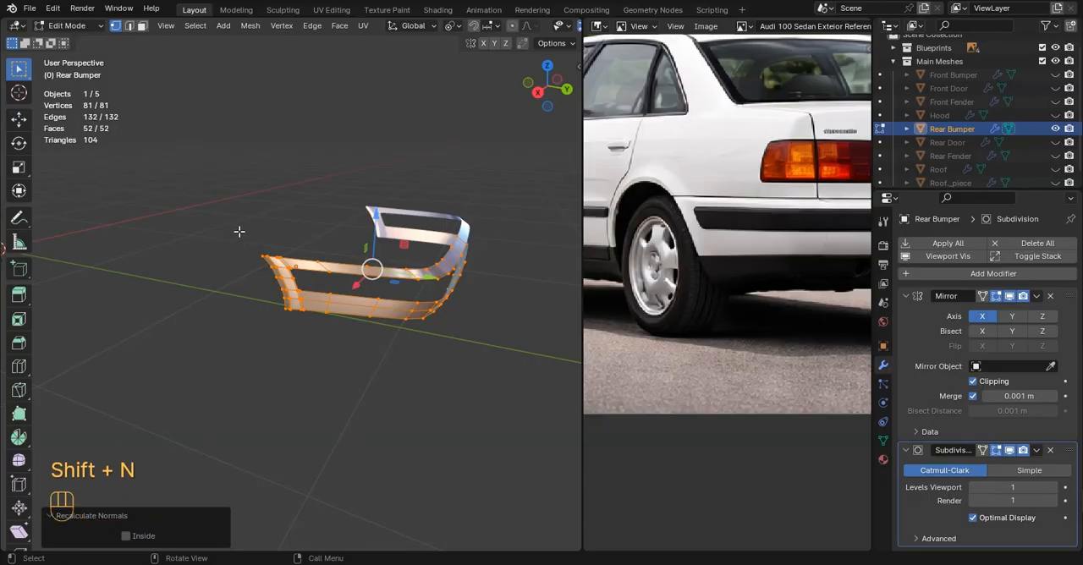
key(Tab)
Bring back the full car body and isolate the Rear Fender by hiding all other objects
middle_drag(239, 231, 380, 196)
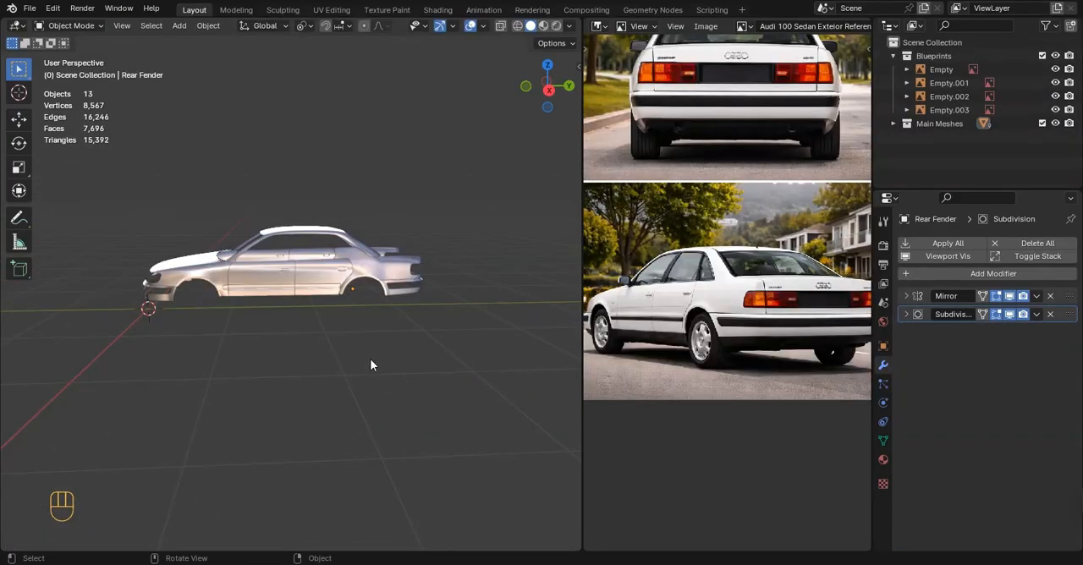
middle_drag(369, 364, 336, 363)
click(304, 287)
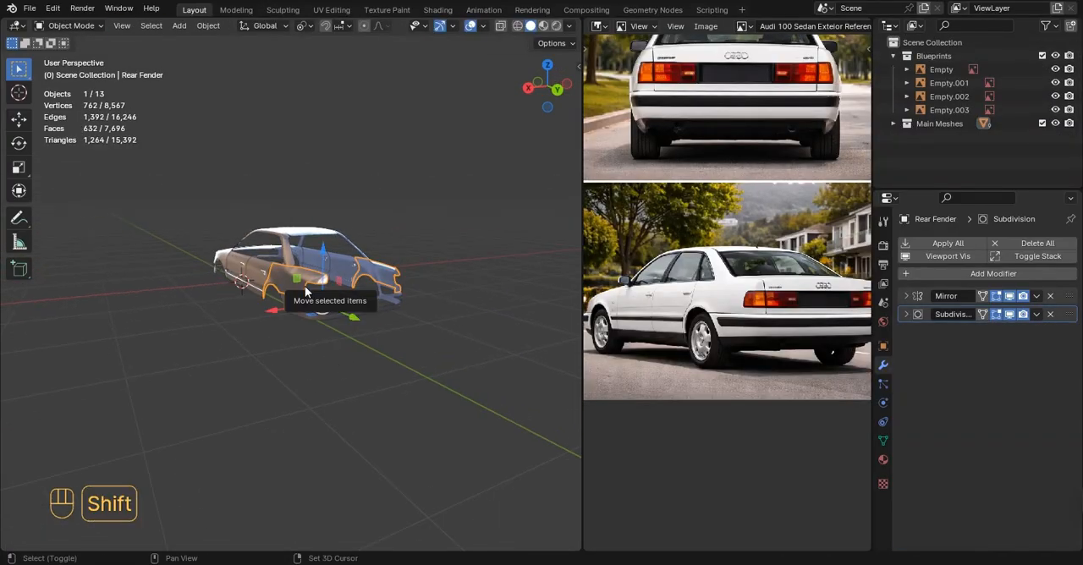
key(shift+h)
key(Tab)
key(Tab)
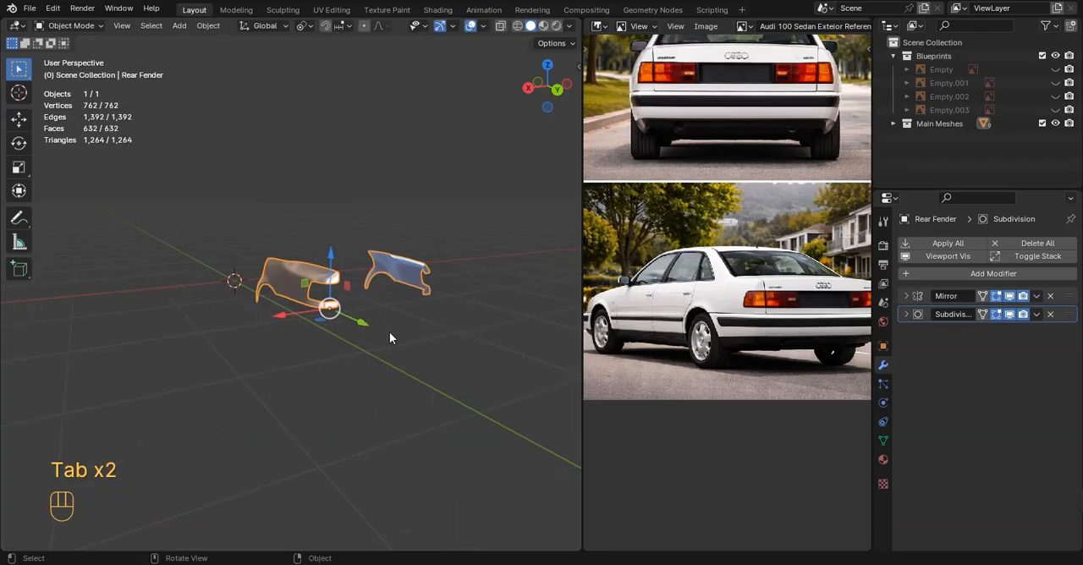
Show the blueprint images in back view and start editing the Rear Fender mesh
key(ctrl+KP_1)
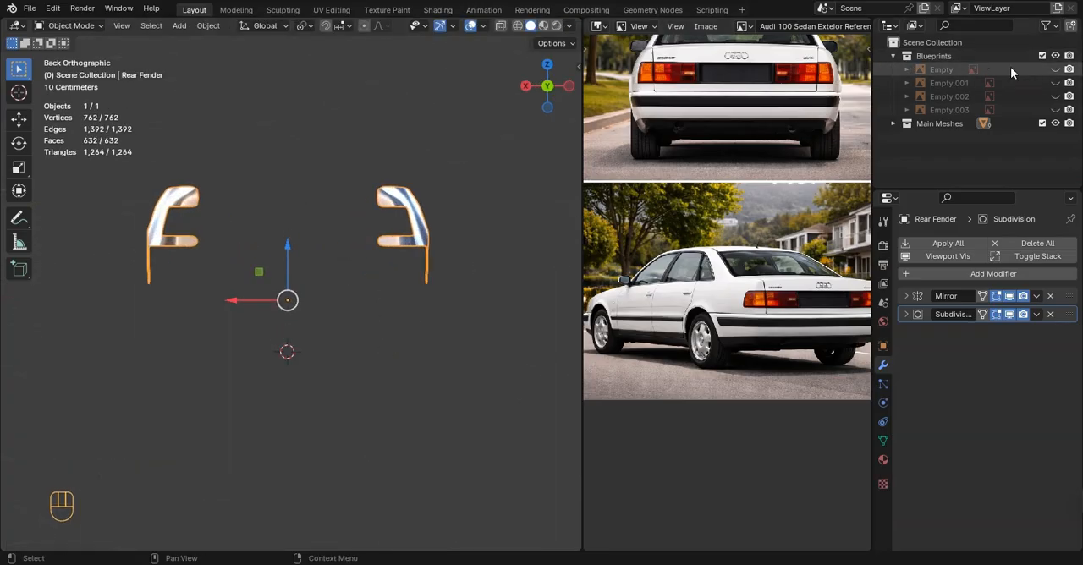
drag(1056, 83, 1056, 112)
key(Tab)
scroll(334, 221, up, 4)
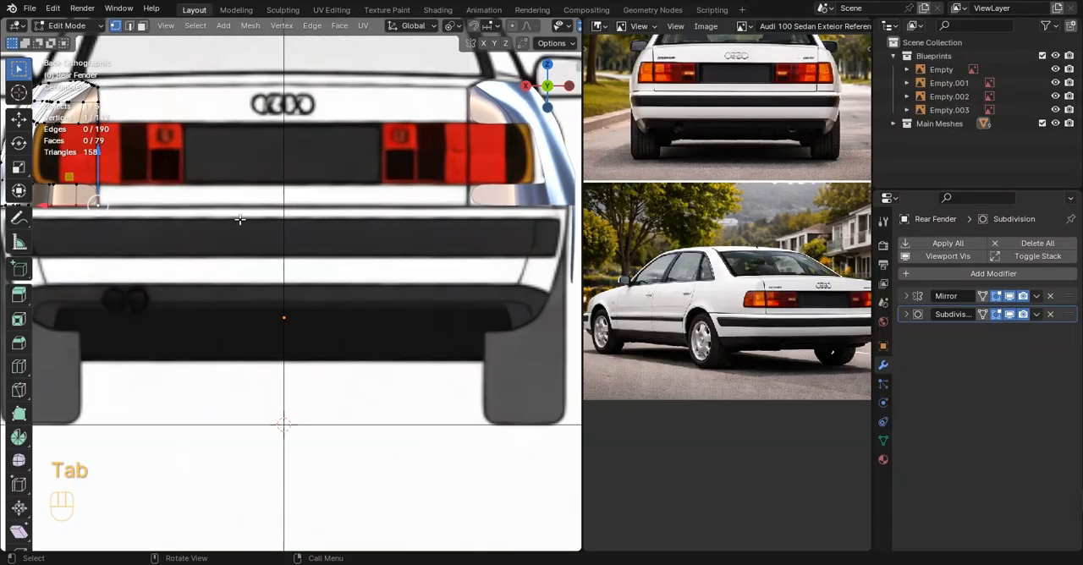
Extrude the fender's inner edge below the tail light along X toward the car's centre line
key(b)
scroll(336, 234, up, 3)
scroll(312, 227, down, 6)
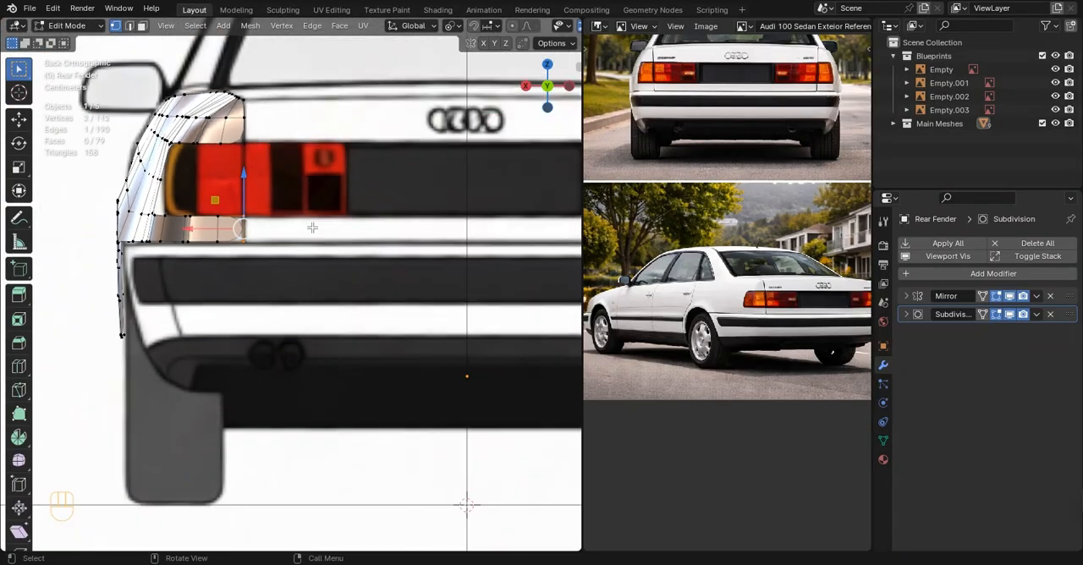
key(e)
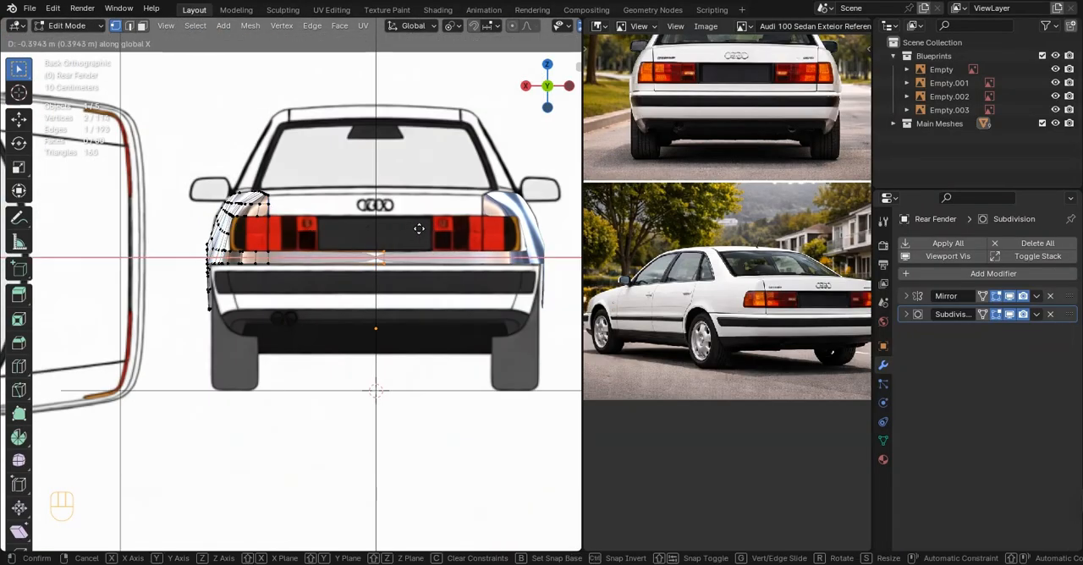
click(411, 229)
Enable Clipping in the fender's Mirror modifier and move the extruded edge -0.29782 m along X onto the centre line
click(907, 297)
click(973, 383)
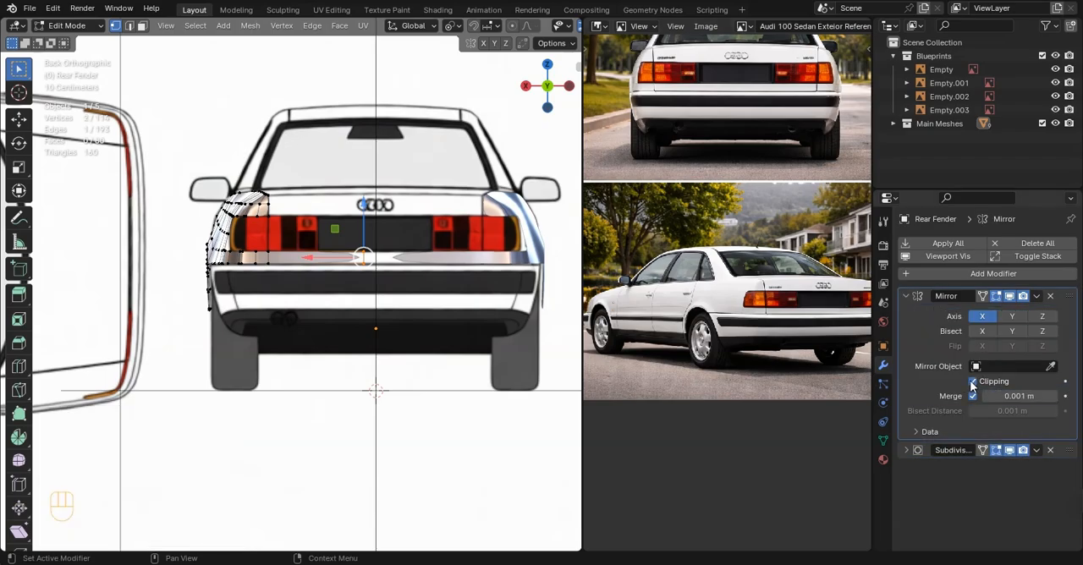
key(g)
key(x)
click(423, 218)
Move the centre edge of the rear strip 0.003217 m along Y to follow the top-view blueprint
key(KP_7)
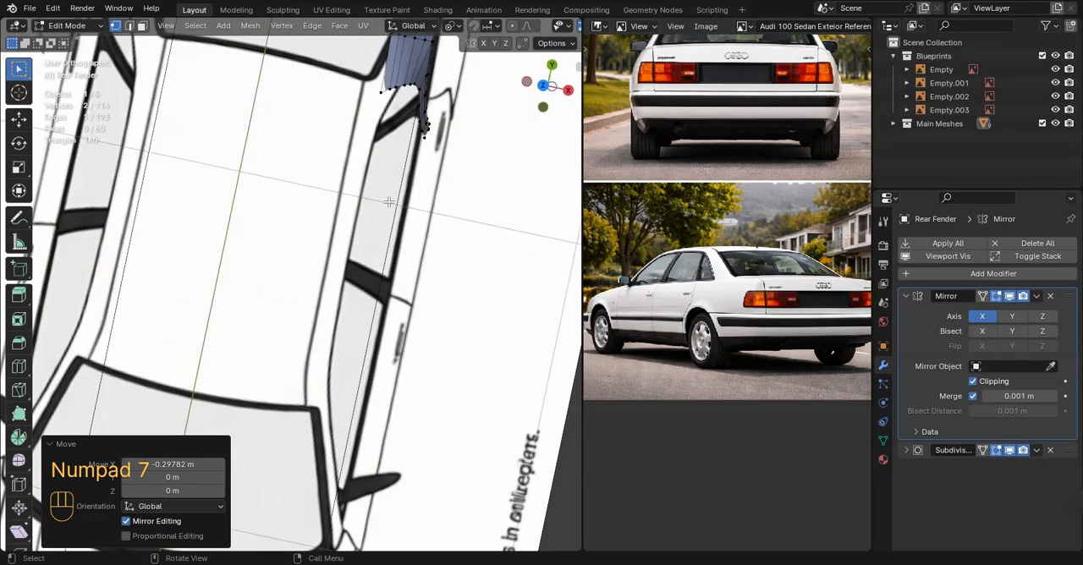
shift+middle_drag(324, 145, 329, 404)
scroll(330, 404, up, 7)
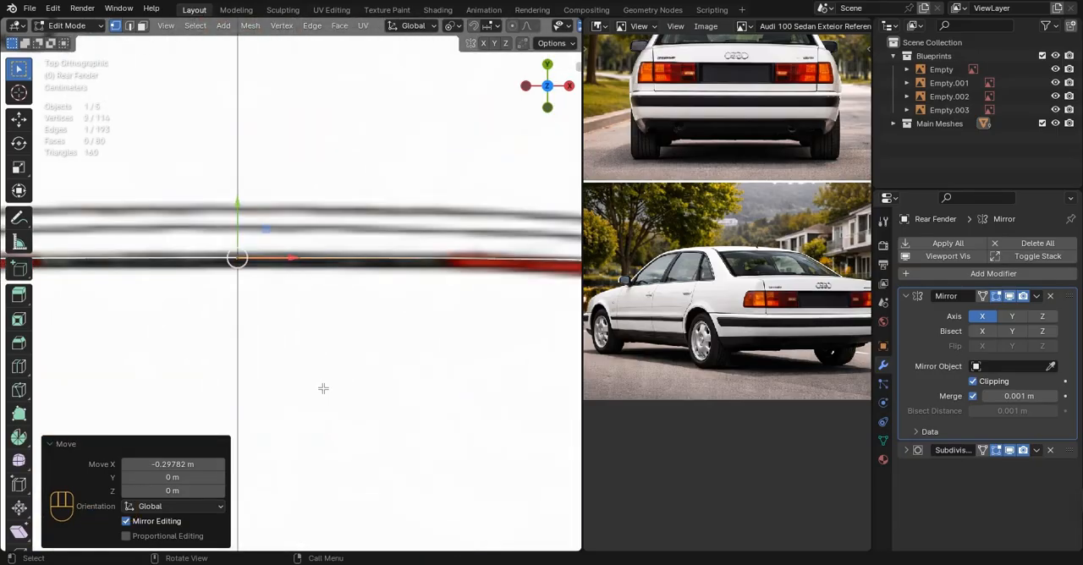
key(g)
key(y)
click(237, 222)
scroll(263, 330, down, 5)
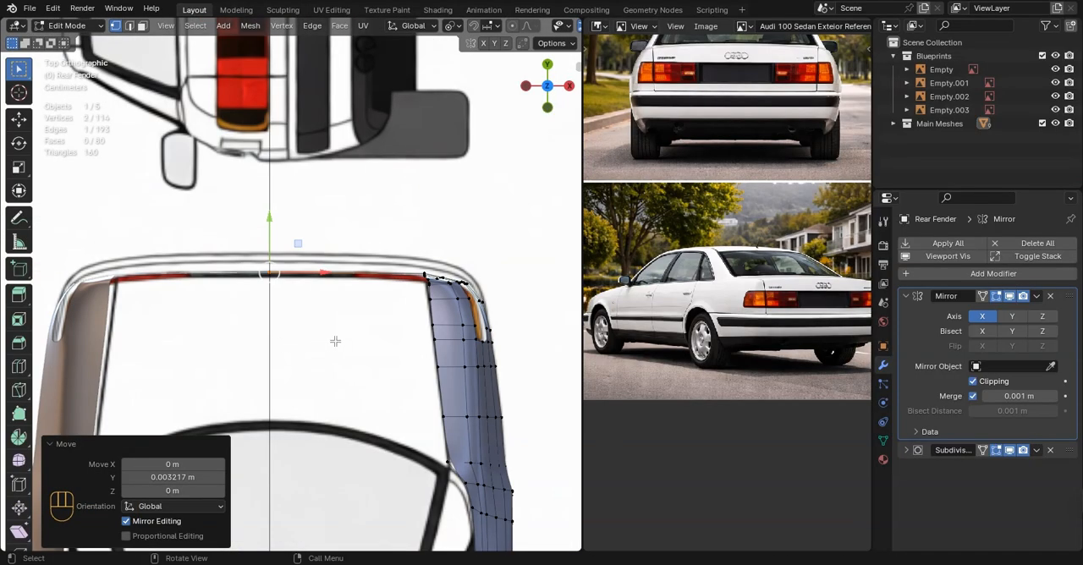
Inspect the fender's strip across the rear in perspective and compare it with the reference photo
scroll(335, 341, up, 3)
key(Tab)
scroll(435, 345, down, 7)
middle_drag(435, 345, 221, 260)
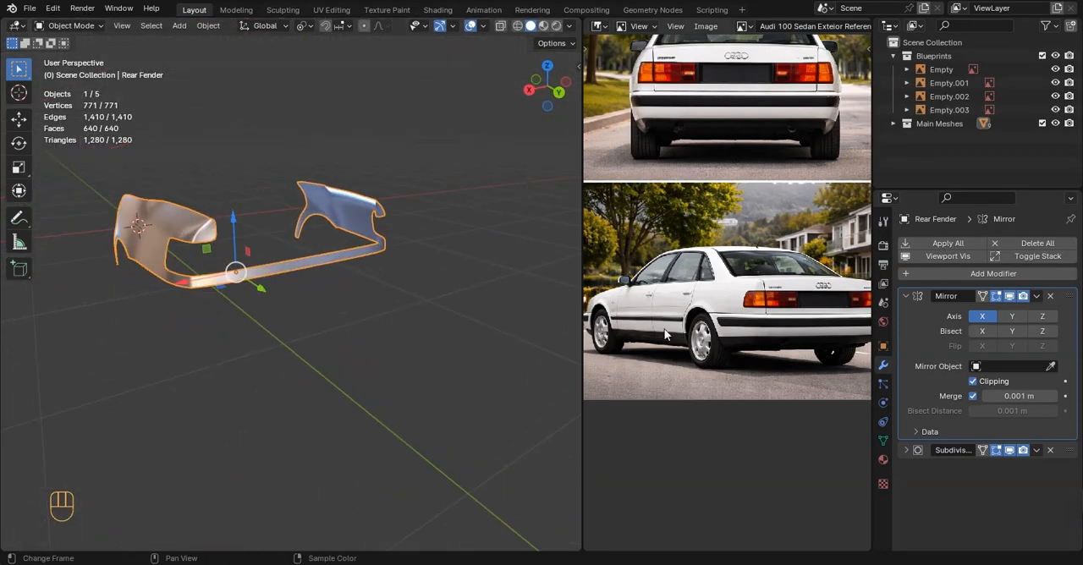
middle_drag(664, 330, 639, 322)
key(Tab)
scroll(356, 339, up, 3)
middle_drag(345, 342, 399, 367)
Compare the rear strip and its tail-light corner with the top-view blueprint
key(KP_7)
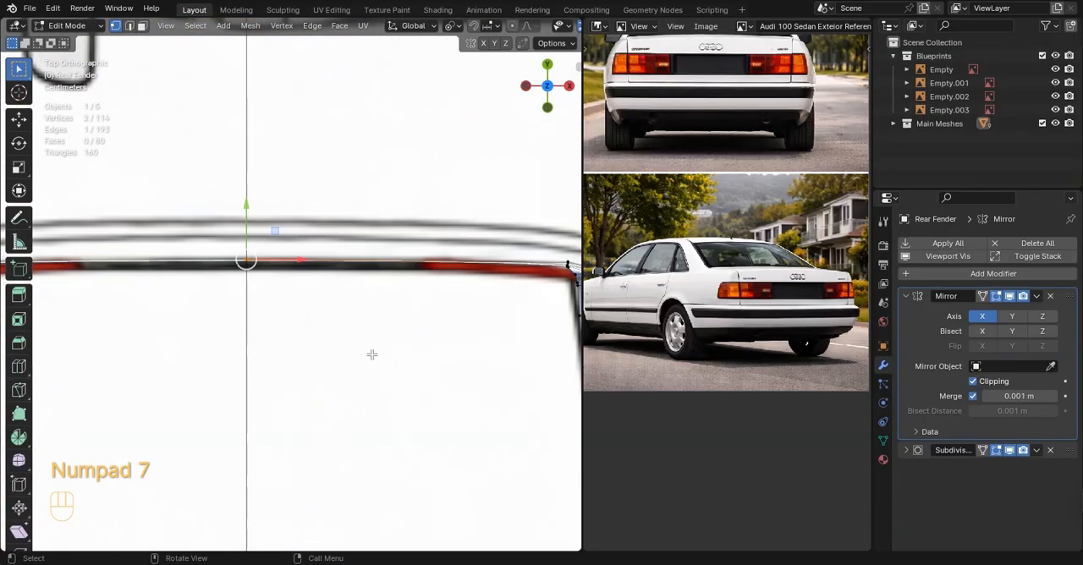
shift+middle_drag(457, 337, 278, 347)
scroll(277, 346, up, 6)
shift+middle_drag(449, 335, 229, 378)
scroll(230, 377, up, 2)
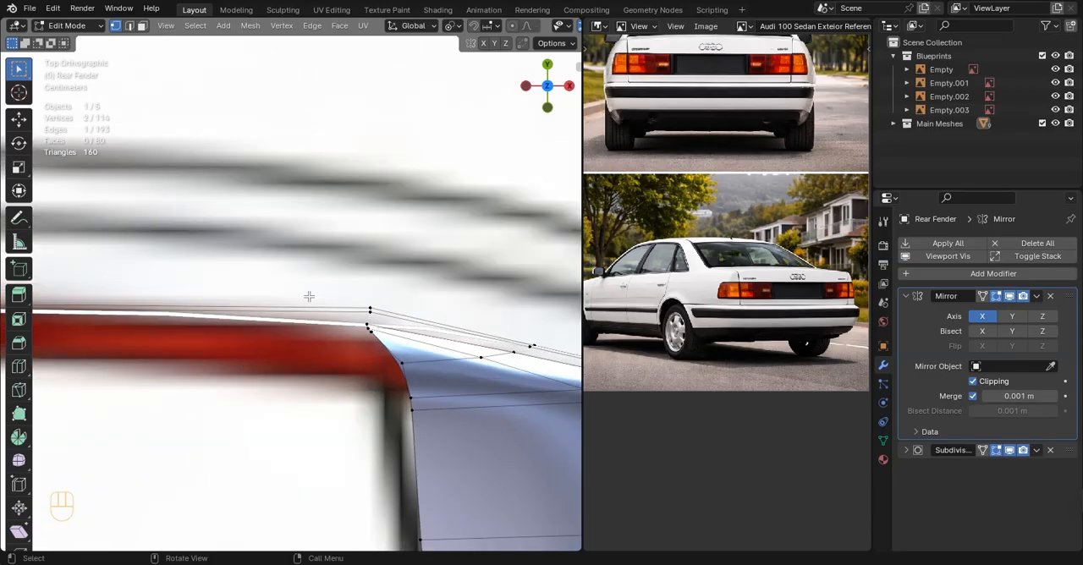
drag(391, 320, 393, 321)
Check the end face of the strip below the tail light against the side blueprint in wireframe
scroll(392, 321, down, 8)
middle_drag(334, 259, 133, 295)
key(ctrl+KP_1)
key(KP_3)
scroll(206, 186, up, 4)
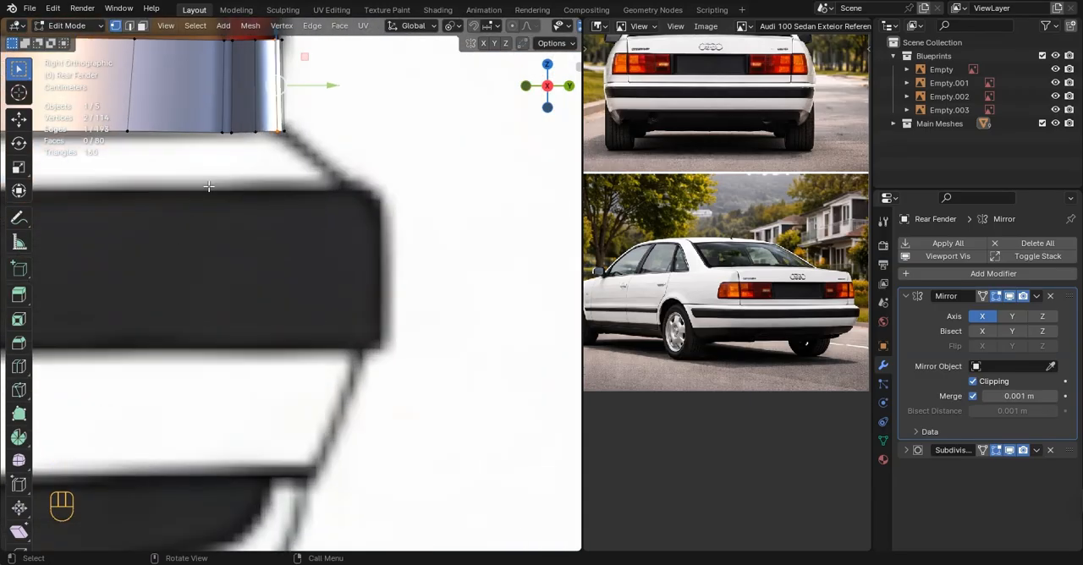
key(z)
click(186, 340)
scroll(178, 335, up, 1)
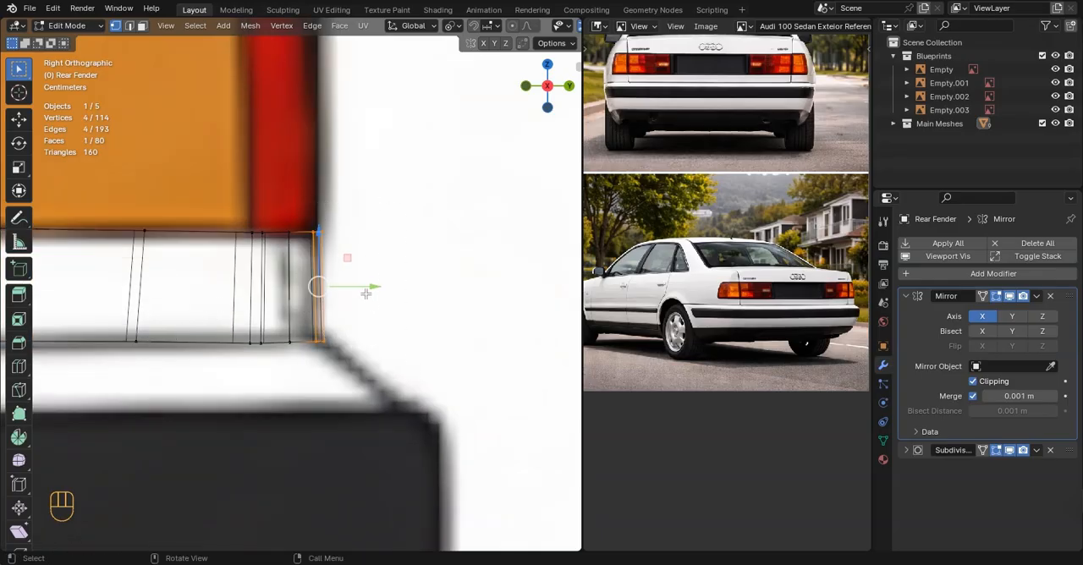
drag(366, 293, 361, 288)
key(Tab)
scroll(371, 336, down, 5)
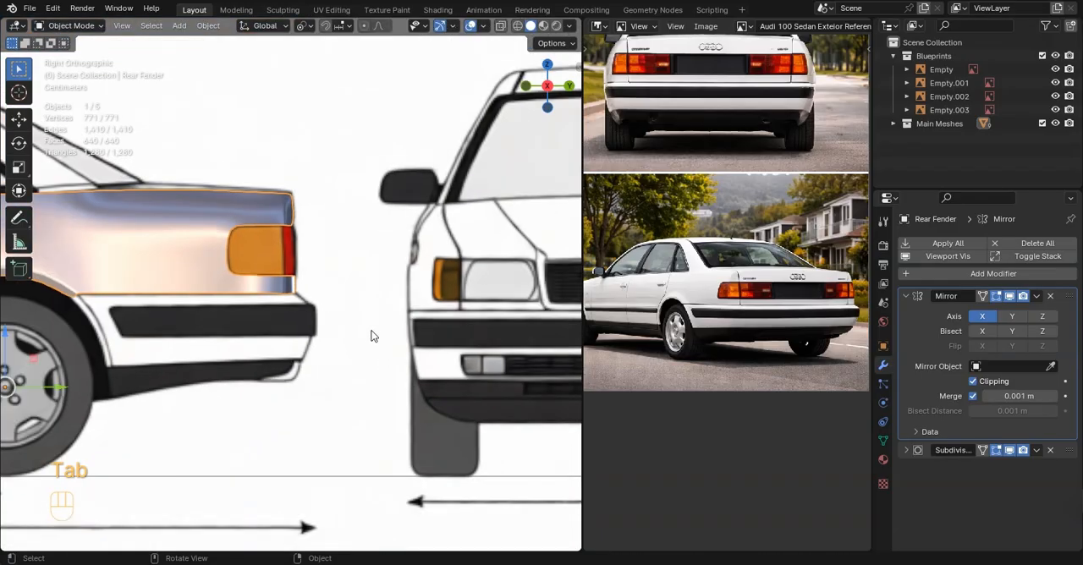
Inspect the rear fender's overall shape in perspective, switching between its mesh and smoothed surface
middle_drag(371, 336, 314, 332)
key(Tab)
scroll(350, 365, down, 2)
key(Tab)
scroll(342, 349, down, 2)
Duplicate the rear fender's vertex at the rear window corner in place and separate it into its own object
key(KP_7)
scroll(312, 331, up, 6)
key(Tab)
shift+middle_drag(301, 371, 295, 258)
scroll(337, 371, up, 3)
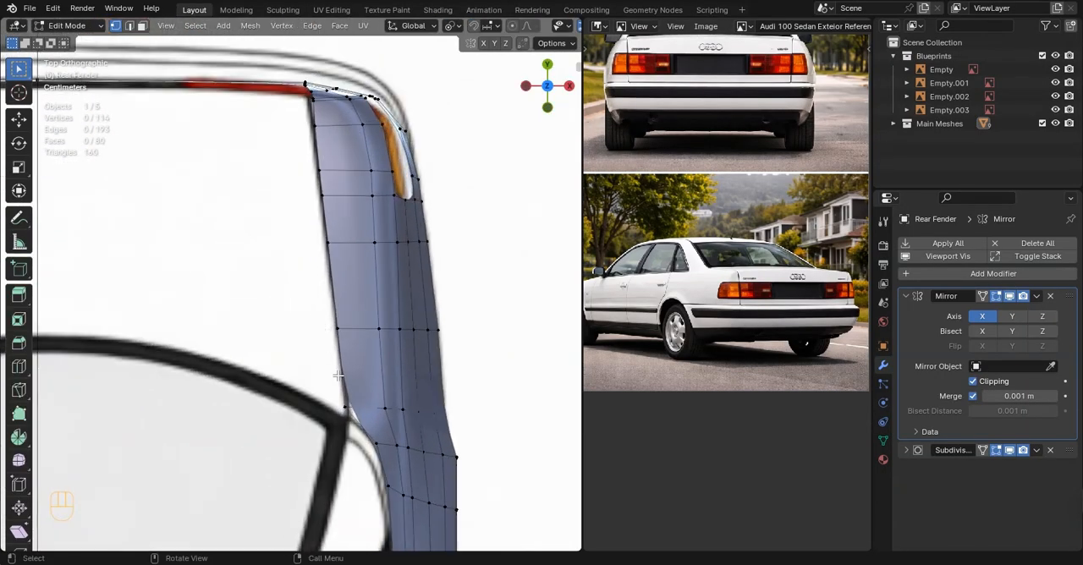
shift+middle_drag(353, 415, 343, 333)
scroll(341, 312, up, 2)
scroll(677, 304, up, 3)
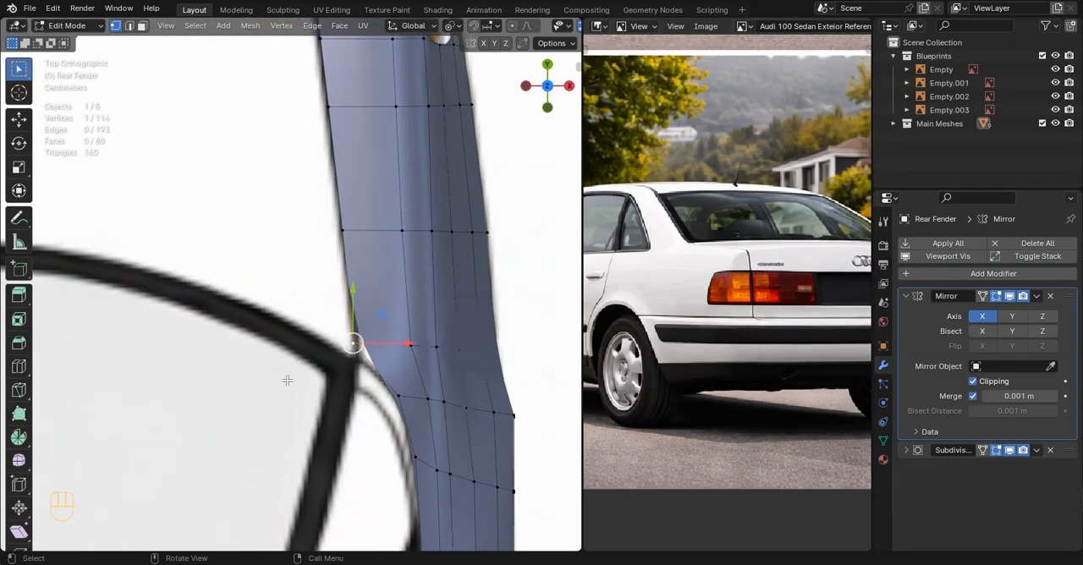
shift+middle_drag(310, 378, 338, 343)
key(shift+d)
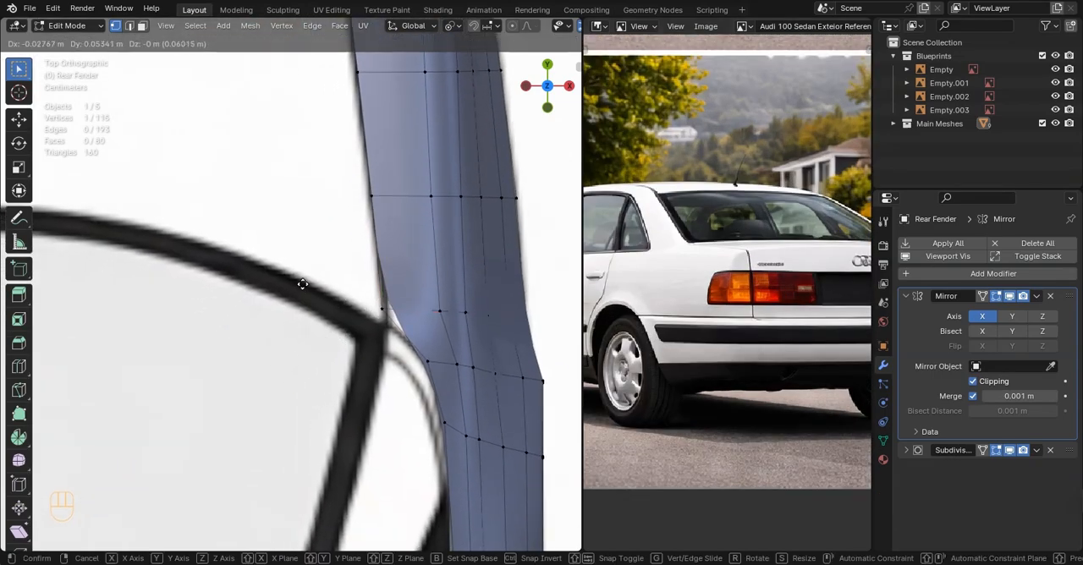
right_click(324, 306)
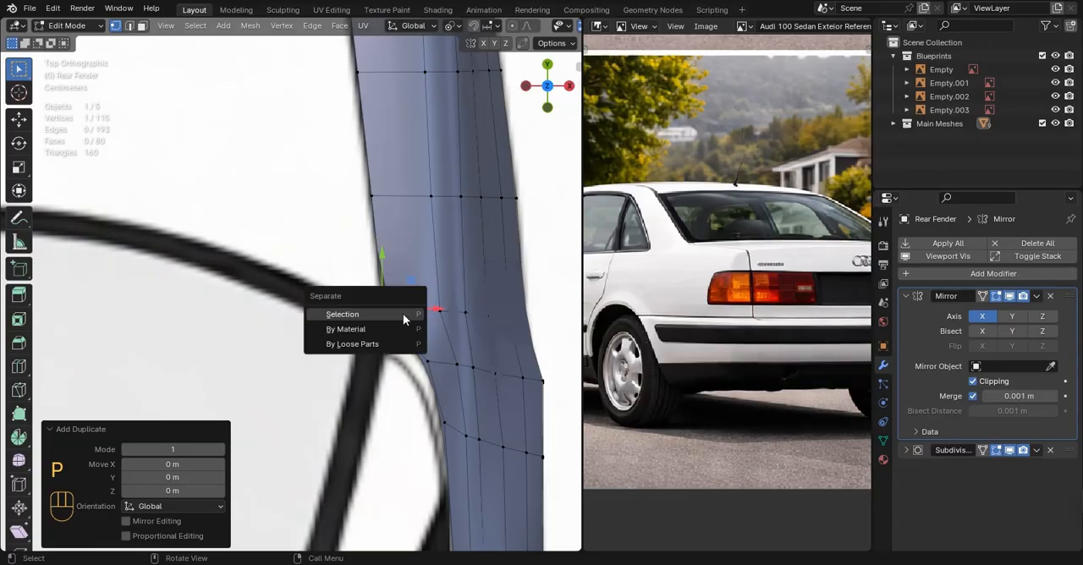
click(368, 315)
scroll(904, 131, down, 5)
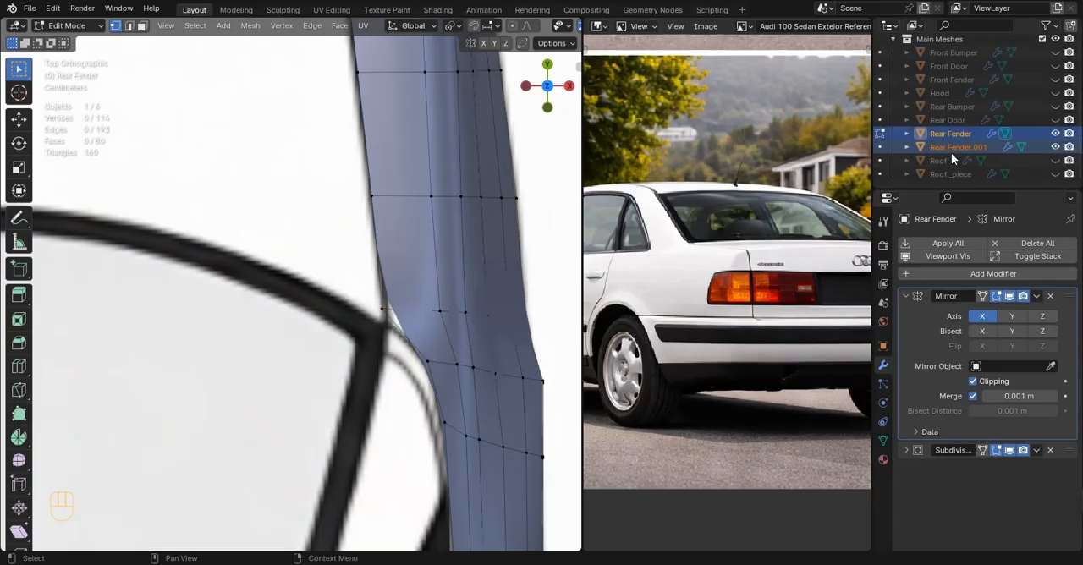
scroll(382, 321, up, 2)
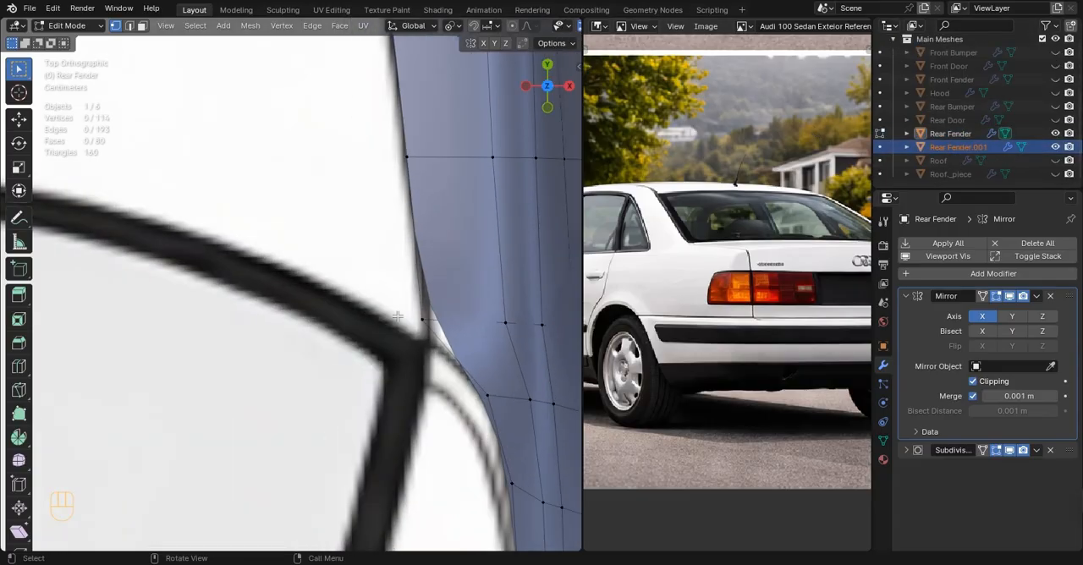
Move the separated vertex onto the rear window's outer corner in the top-view blueprint
key(Tab)
click(424, 324)
click(424, 323)
key(Tab)
key(a)
shift+middle_drag(423, 323, 416, 296)
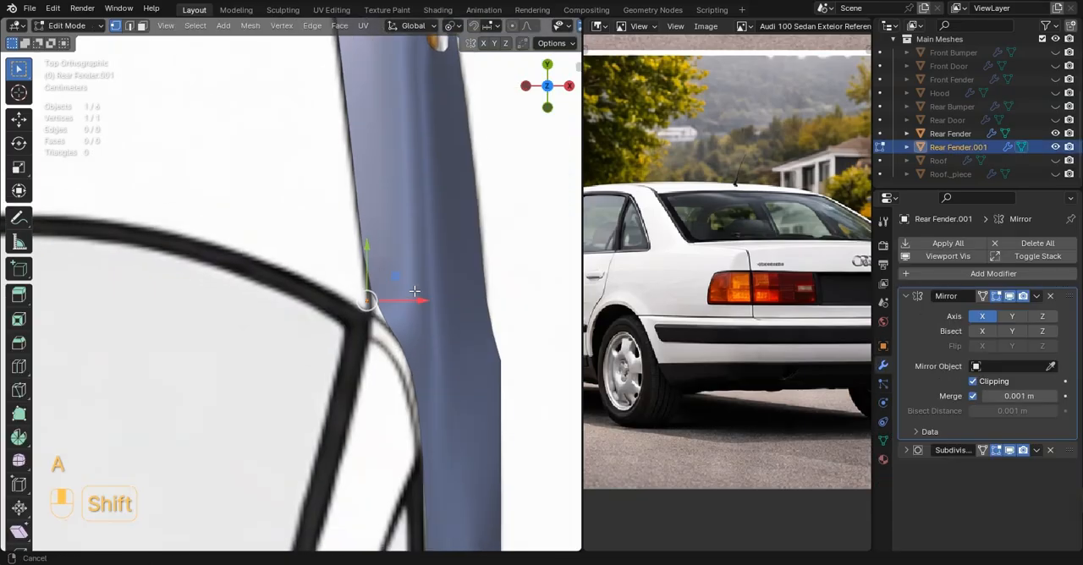
key(g)
click(414, 298)
scroll(413, 299, down, 3)
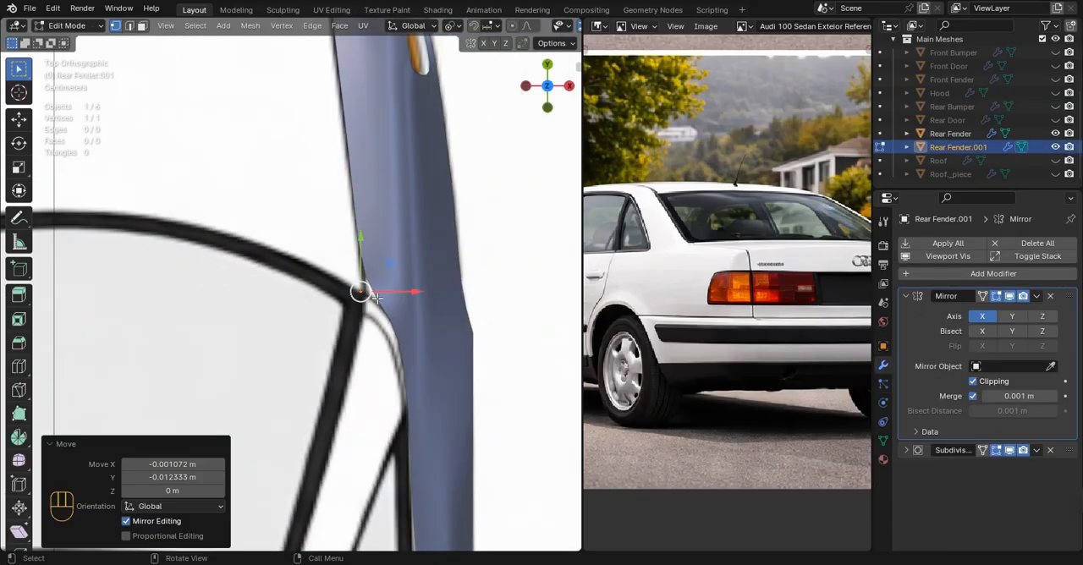
Extrude the vertex repeatedly along the rear window's curved lower edge up to the car's centre line
shift+middle_drag(336, 304, 470, 295)
key(e)
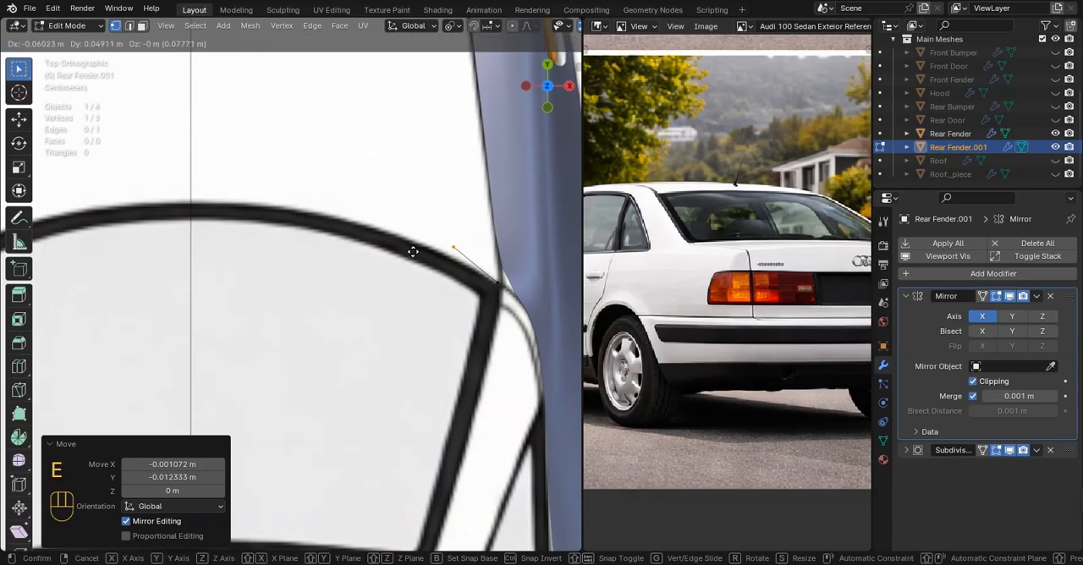
click(409, 259)
key(e)
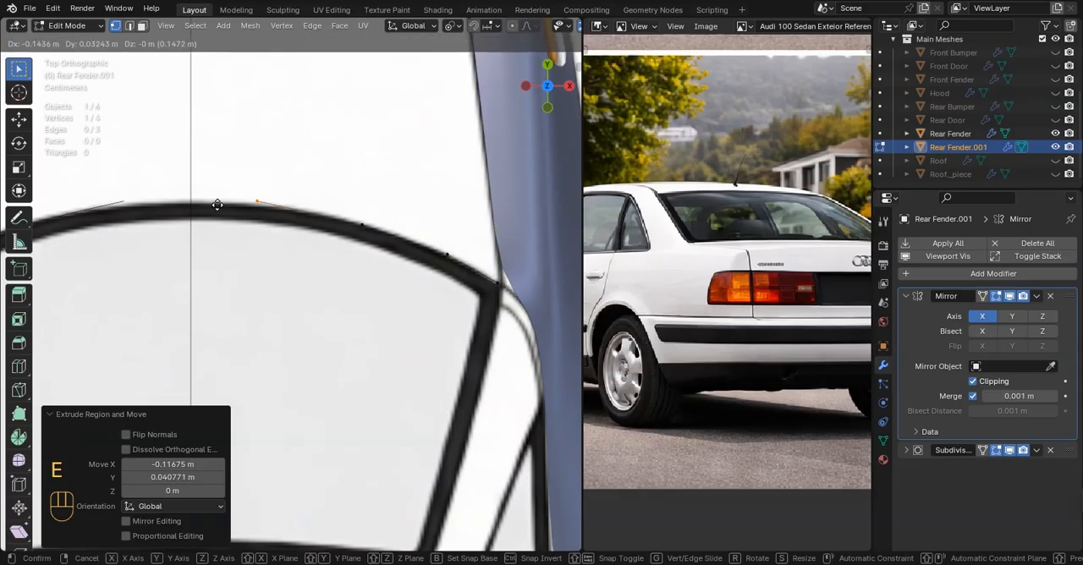
click(137, 205)
key(Tab)
scroll(225, 252, down, 4)
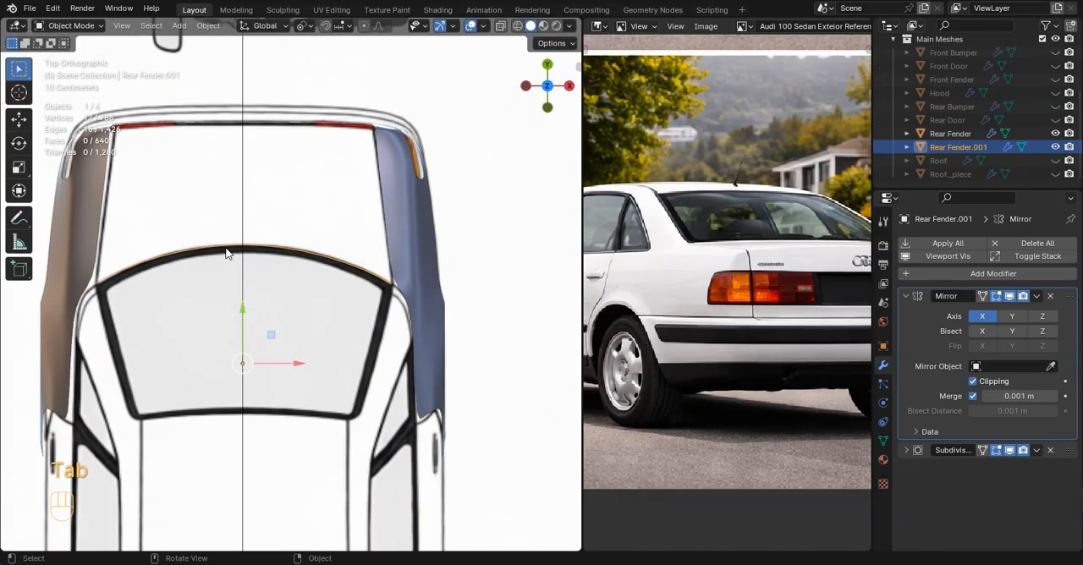
key(Tab)
Hide the rear fender and open the new curved outline for editing
key(Tab)
click(393, 245)
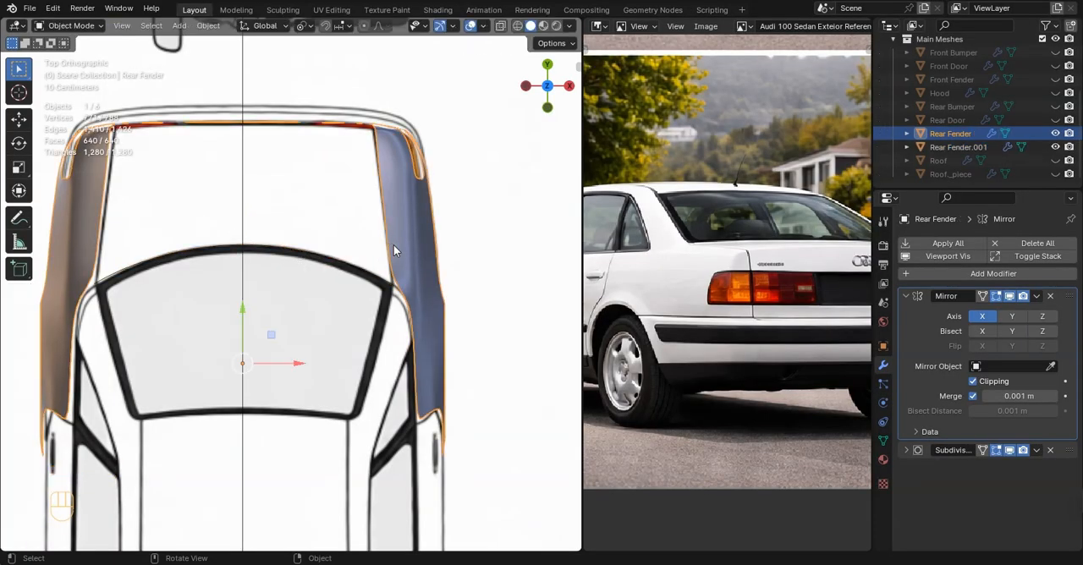
key(h)
click(348, 266)
click(346, 266)
key(Tab)
Raise the whole outline about 0.008 m along Z to the rear window's base line in the back view
key(ctrl+KP_1)
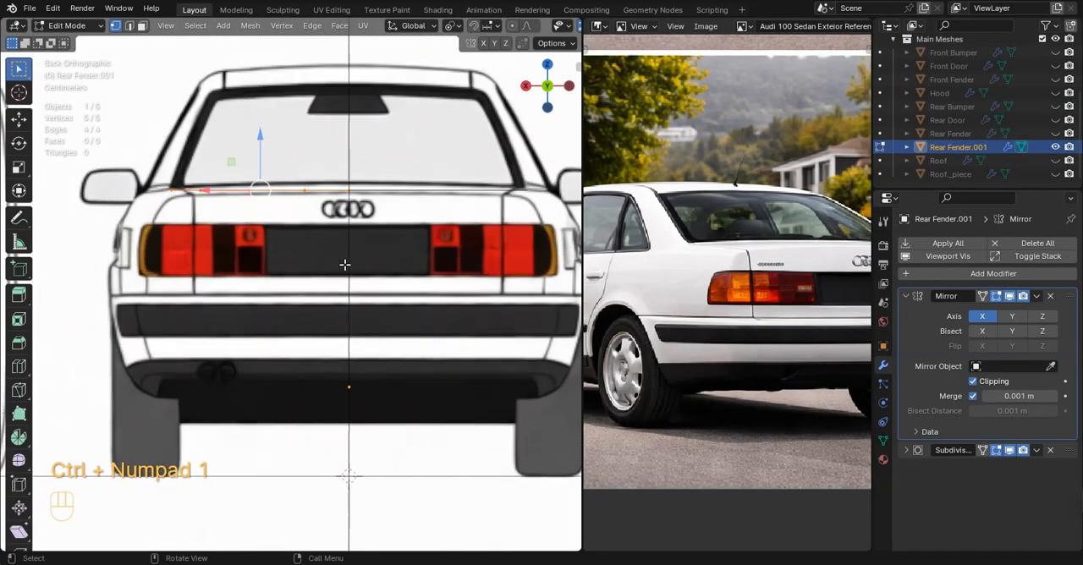
scroll(346, 262, up, 2)
shift+middle_drag(316, 259, 344, 322)
scroll(229, 259, up, 3)
scroll(269, 294, down, 4)
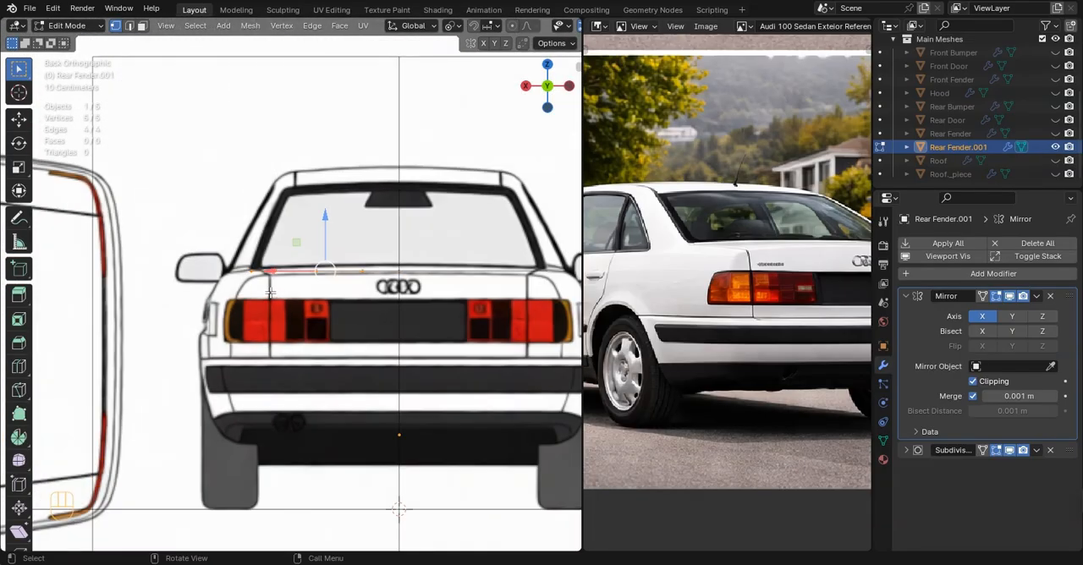
scroll(269, 293, up, 4)
key(g)
key(z)
click(399, 194)
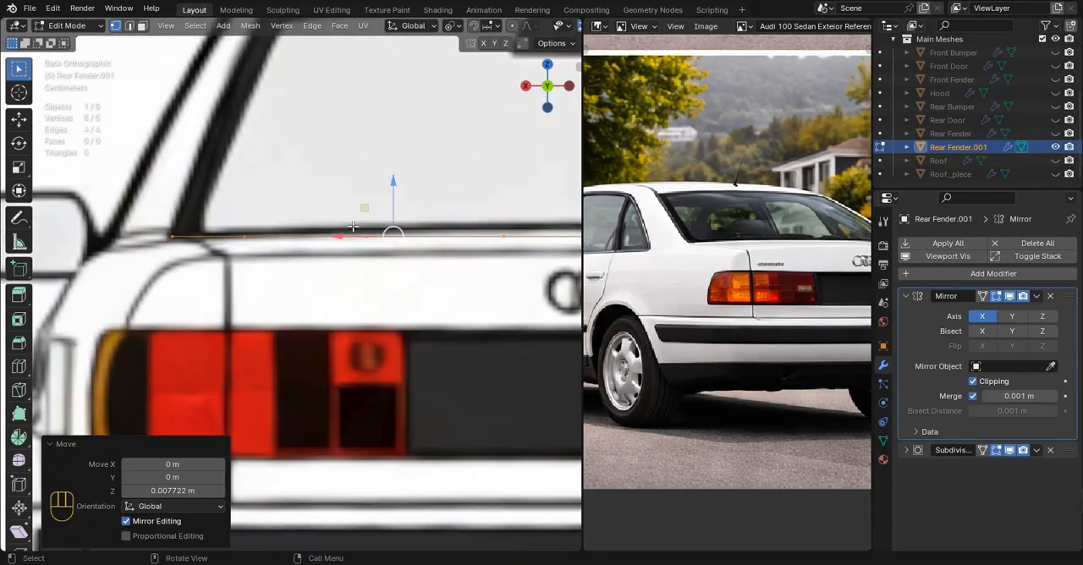
Raise the centre vertex and its neighbour to follow the rear window's base line on the back blueprint
click(186, 235)
drag(145, 238, 248, 242)
click(267, 236)
click(362, 238)
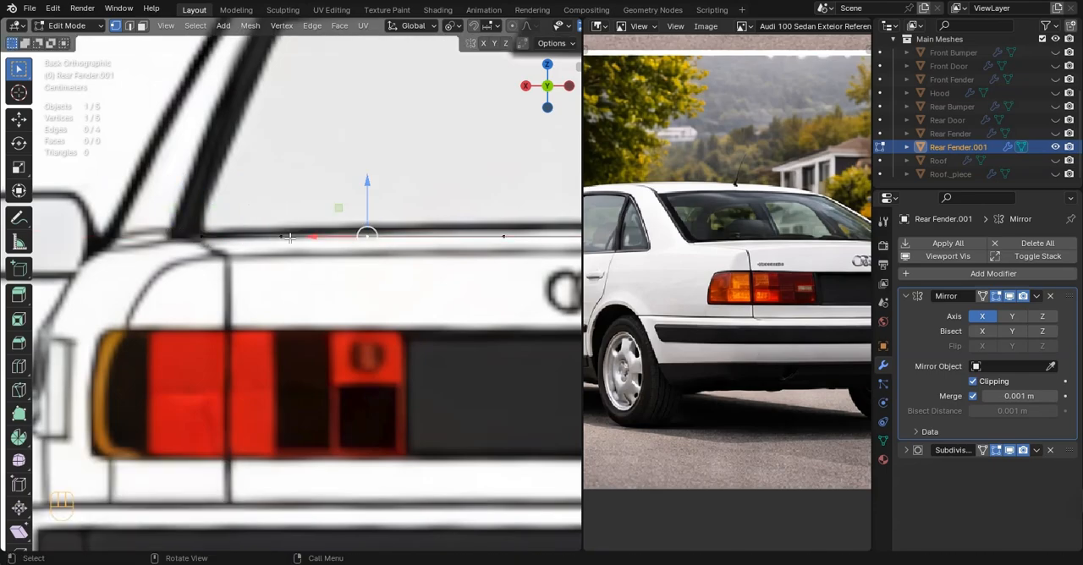
drag(328, 237, 362, 238)
scroll(362, 238, down, 3)
shift+middle_drag(362, 238, 263, 254)
scroll(305, 259, up, 2)
click(333, 254)
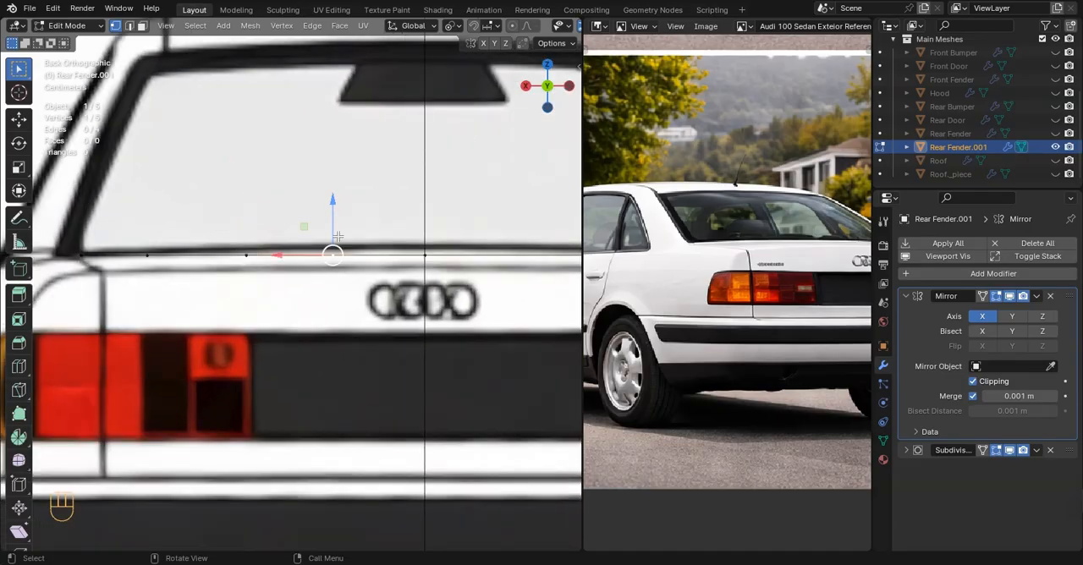
drag(332, 207, 333, 203)
click(428, 255)
drag(431, 236, 433, 231)
Adjust the remaining outer vertices in height along the window base, raising the third from the centre about 0.006 m
click(247, 254)
drag(246, 227, 247, 221)
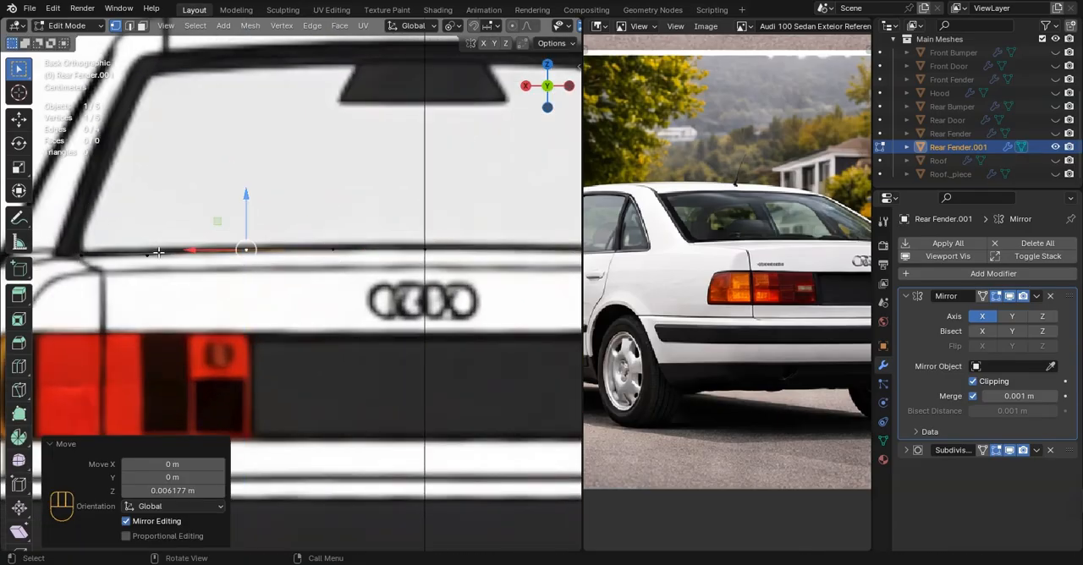
click(149, 255)
drag(143, 231, 145, 230)
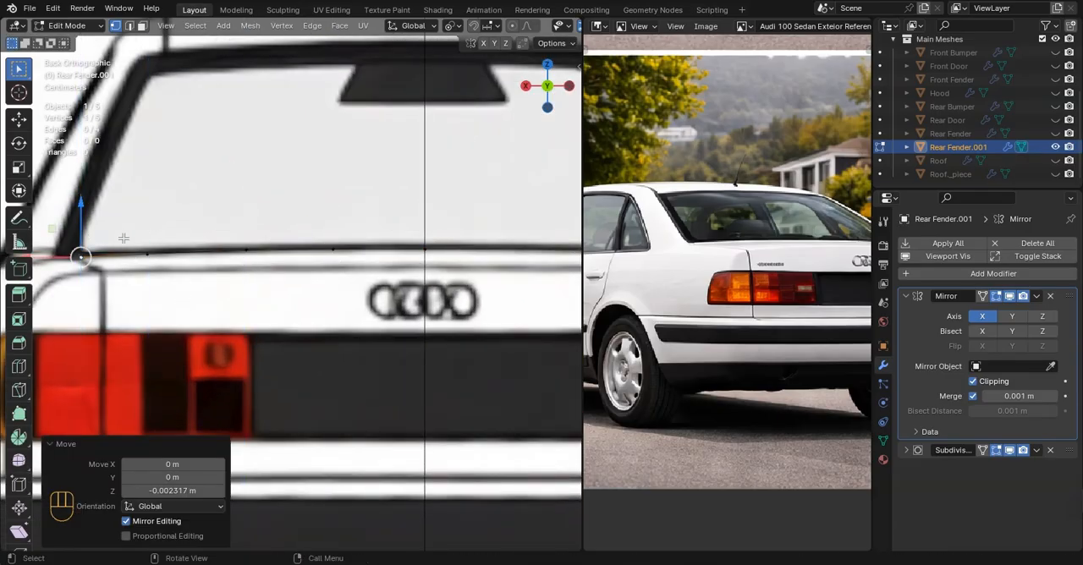
scroll(80, 254, down, 4)
Compare the outline with the side blueprint and inspect its curve in perspective
key(KP_3)
scroll(328, 265, up, 2)
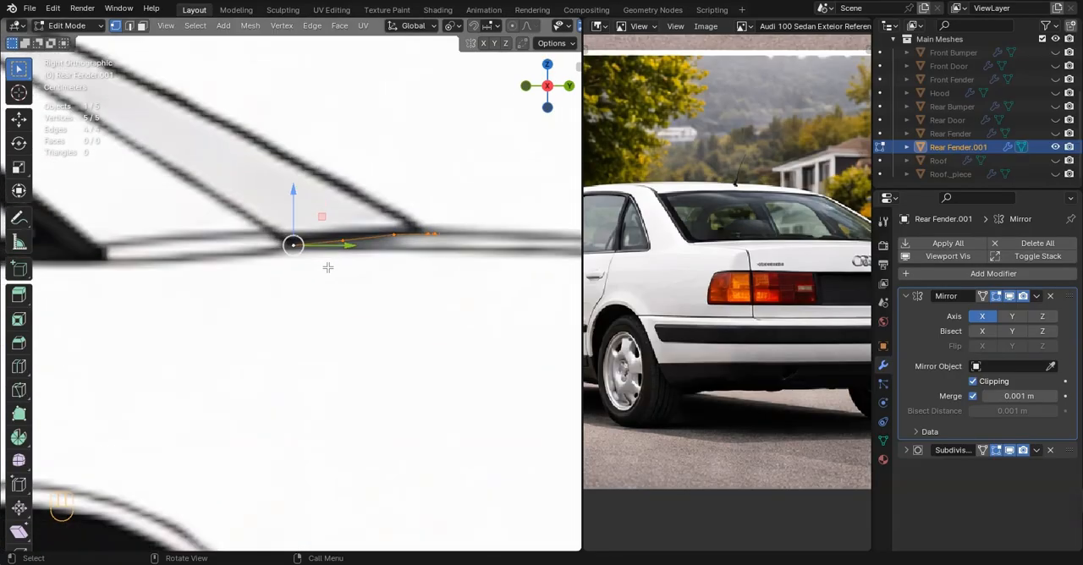
scroll(327, 265, down, 2)
key(Tab)
middle_drag(330, 271, 334, 330)
middle_drag(213, 259, 269, 266)
key(Tab)
middle_drag(296, 269, 378, 283)
Shift the outline's vertices outward in the top view so its curve follows the rear window's blueprint edge
key(KP_7)
scroll(326, 255, up, 2)
scroll(326, 329, up, 4)
click(331, 332)
scroll(247, 298, down, 1)
scroll(287, 264, down, 1)
scroll(338, 281, up, 2)
click(293, 278)
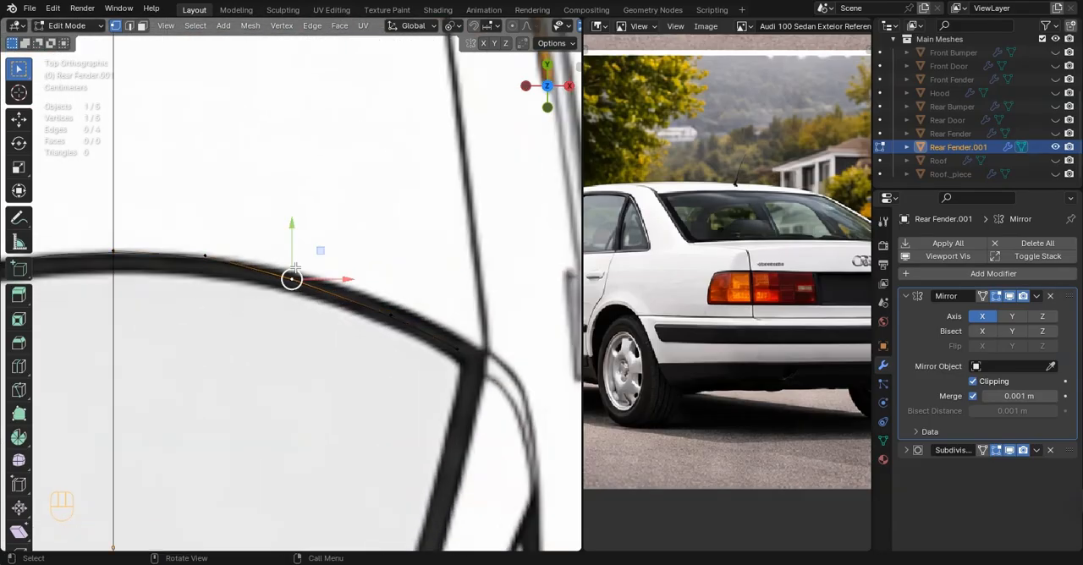
drag(300, 259, 302, 254)
click(385, 311)
drag(398, 278, 402, 268)
click(459, 348)
drag(467, 320, 494, 315)
click(513, 328)
key(Tab)
scroll(419, 326, down, 3)
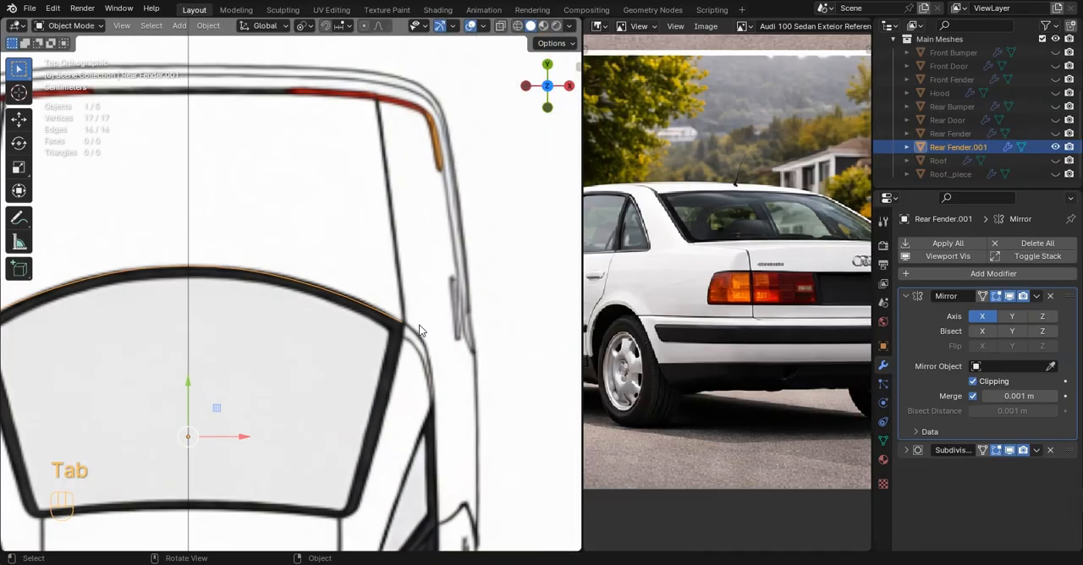
Extrude the whole outline about 0.415 m rearward along Y to form the rear deck surface
scroll(405, 325, up, 2)
key(Tab)
key(a)
scroll(393, 313, down, 4)
shift+middle_drag(384, 297, 400, 328)
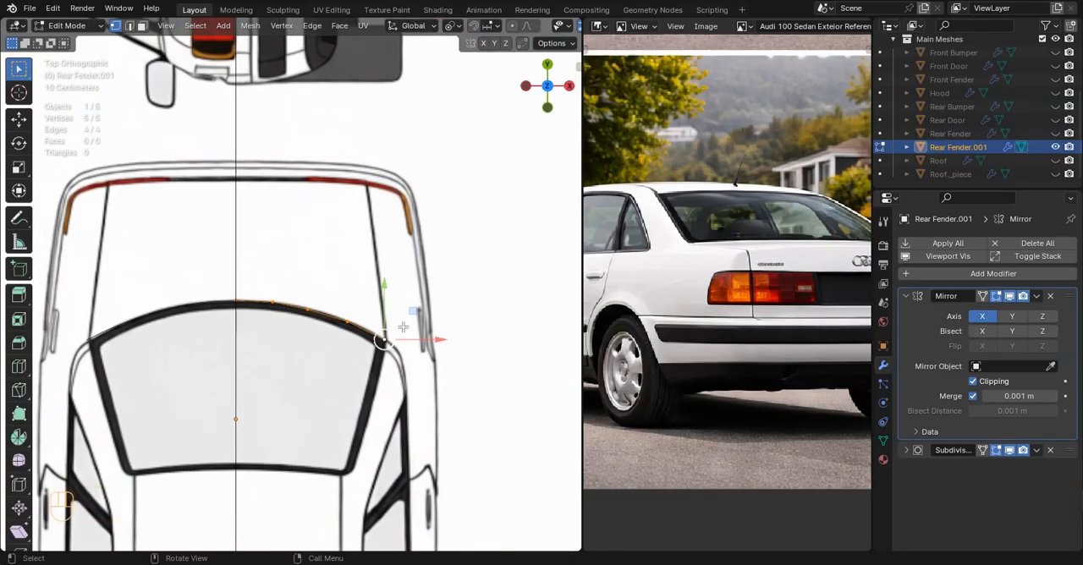
key(e)
key(y)
click(382, 183)
Flatten the extruded edge with a Y scale of 0 and move it about 0.037 m rearward along Y
key(s)
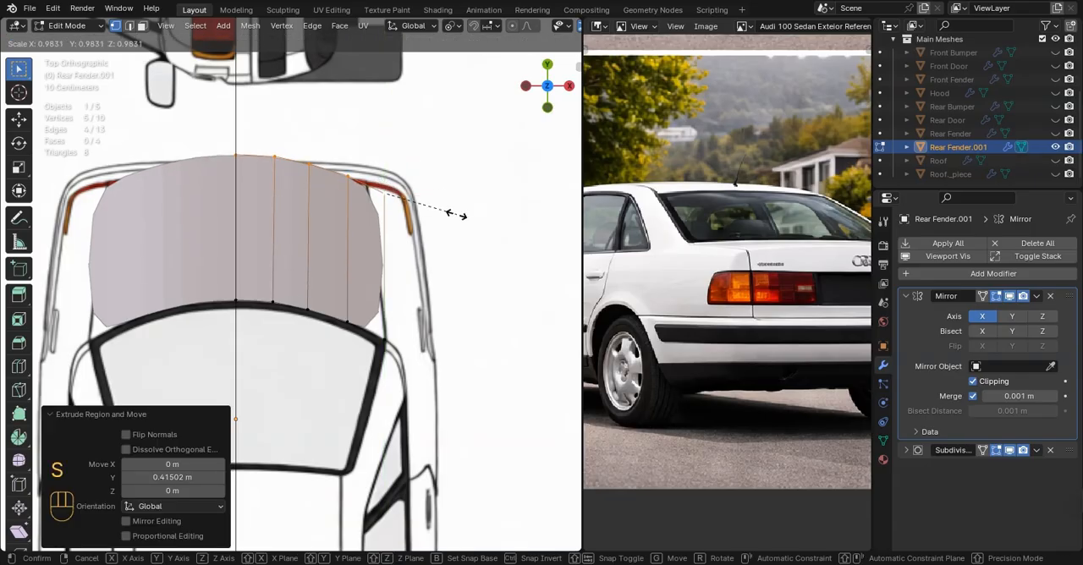
key(Return)
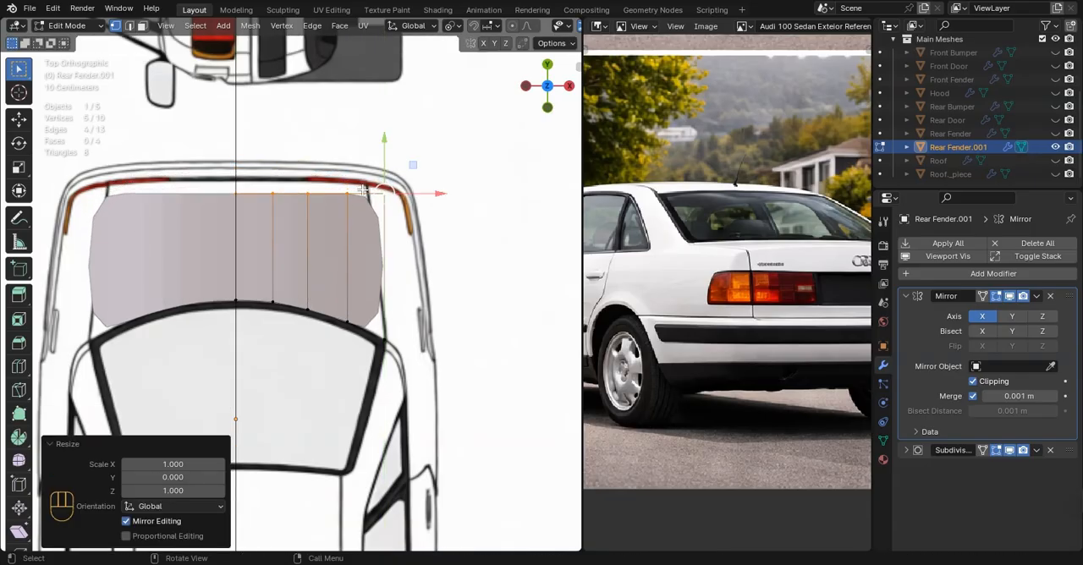
key(g)
key(y)
click(383, 142)
Move the deck's rear edge vertically to match the deck line on the side blueprint
key(KP_3)
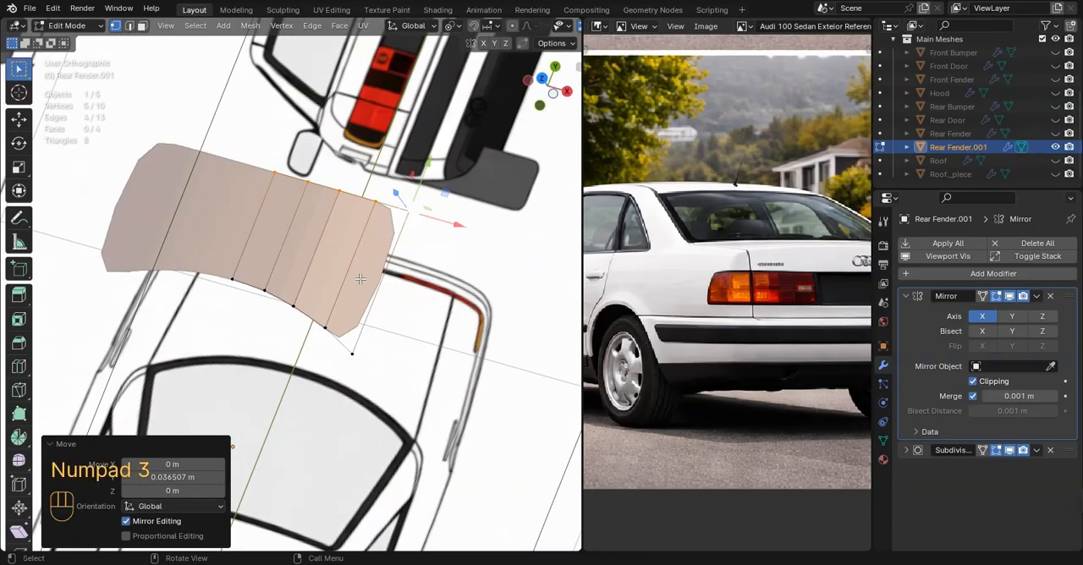
key(g)
key(z)
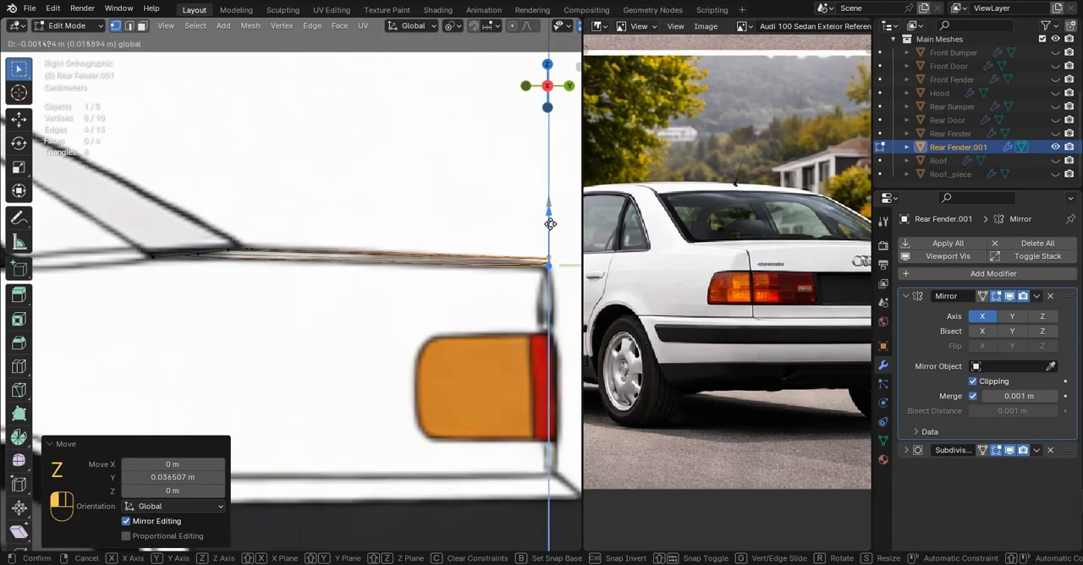
drag(551, 226, 551, 227)
key(Tab)
scroll(426, 314, down, 4)
middle_drag(355, 254, 365, 313)
Add two loop cuts across the rear deck and adjust their height to the side blueprint's deck line
key(Tab)
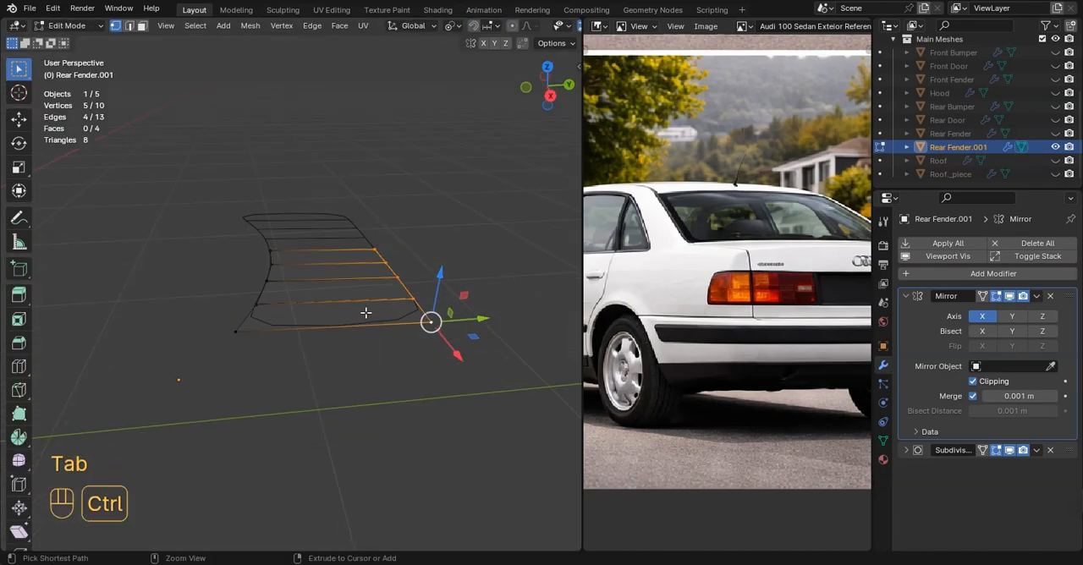
click(347, 282)
right_click(347, 282)
key(KP_3)
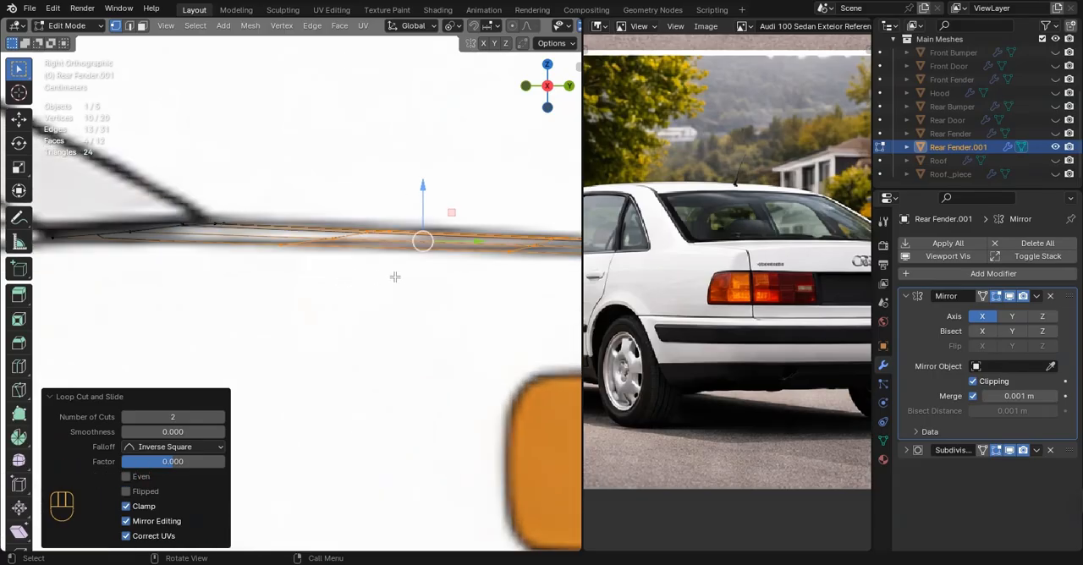
drag(424, 209, 424, 209)
scroll(325, 326, down, 4)
click(398, 337)
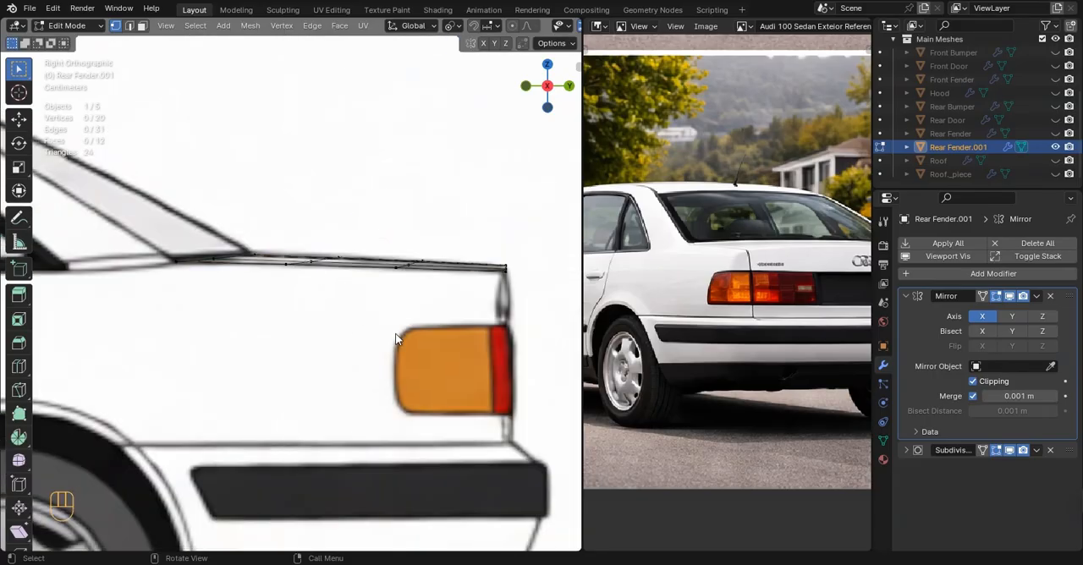
key(Tab)
scroll(414, 312, down, 4)
key(ctrl+KP_1)
Extrude the deck's rear edge three times in small increments, rounding it rearward and down over the tail in side view
key(Tab)
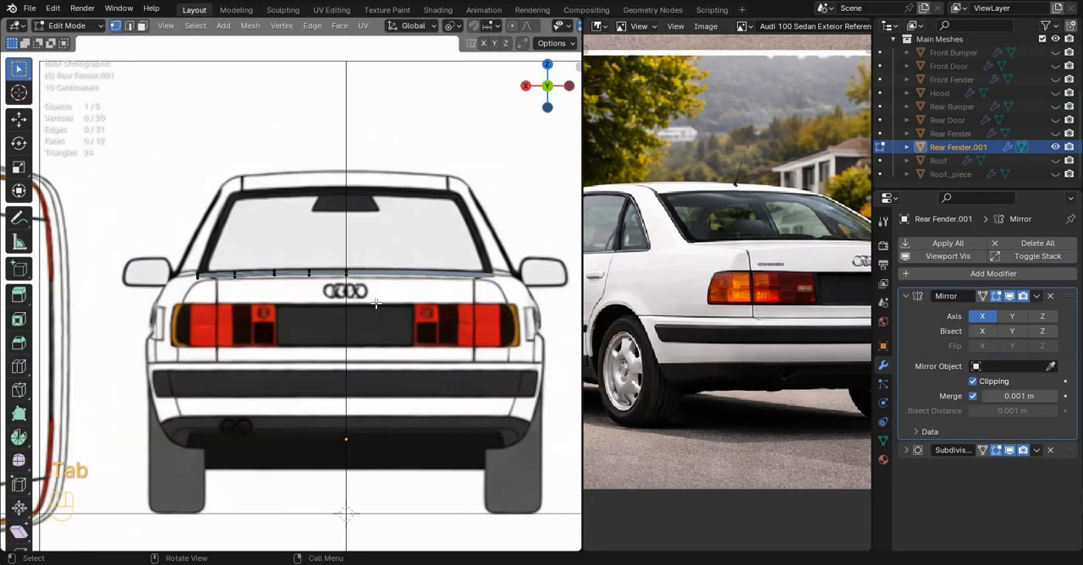
middle_drag(376, 304, 360, 323)
key(KP_1)
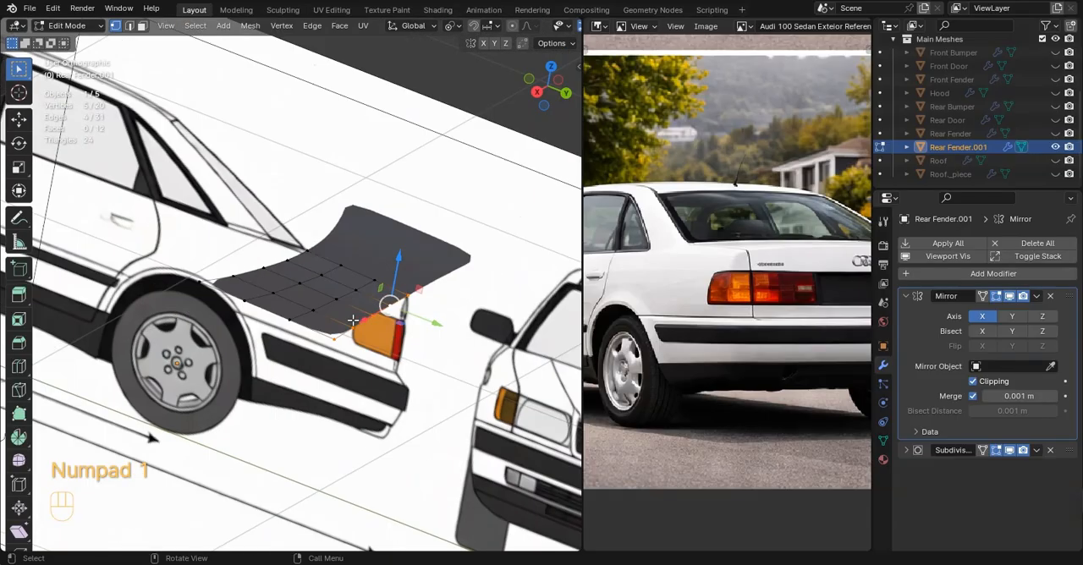
key(KP_3)
scroll(356, 318, up, 4)
shift+middle_drag(491, 294, 350, 275)
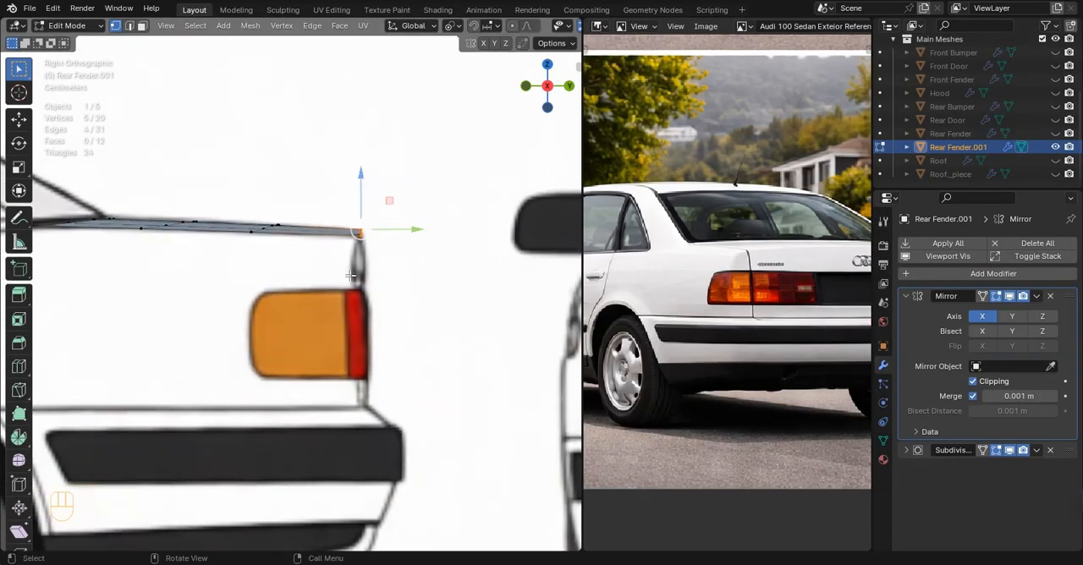
scroll(359, 292, up, 3)
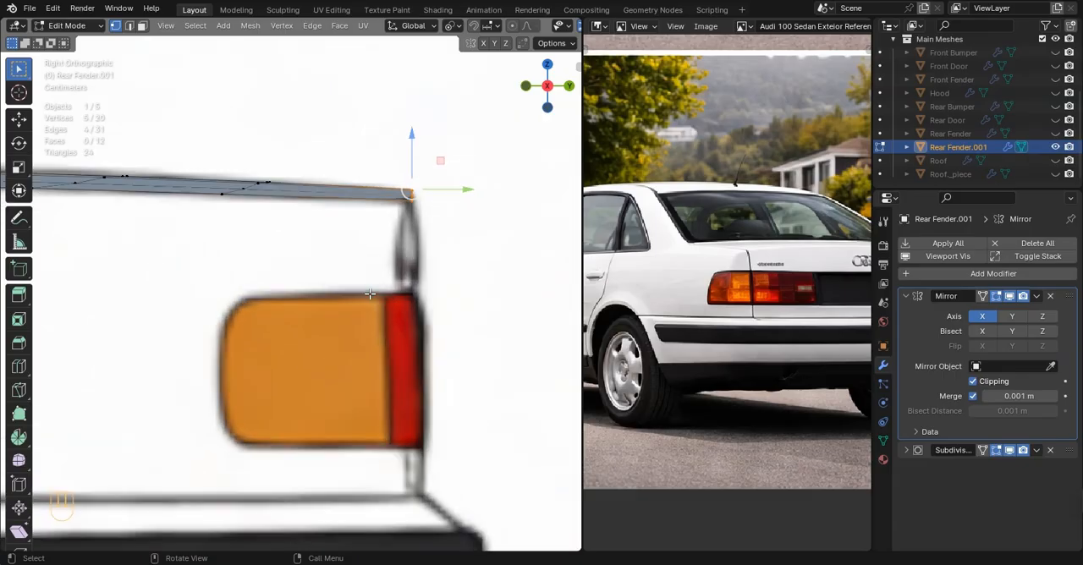
key(e)
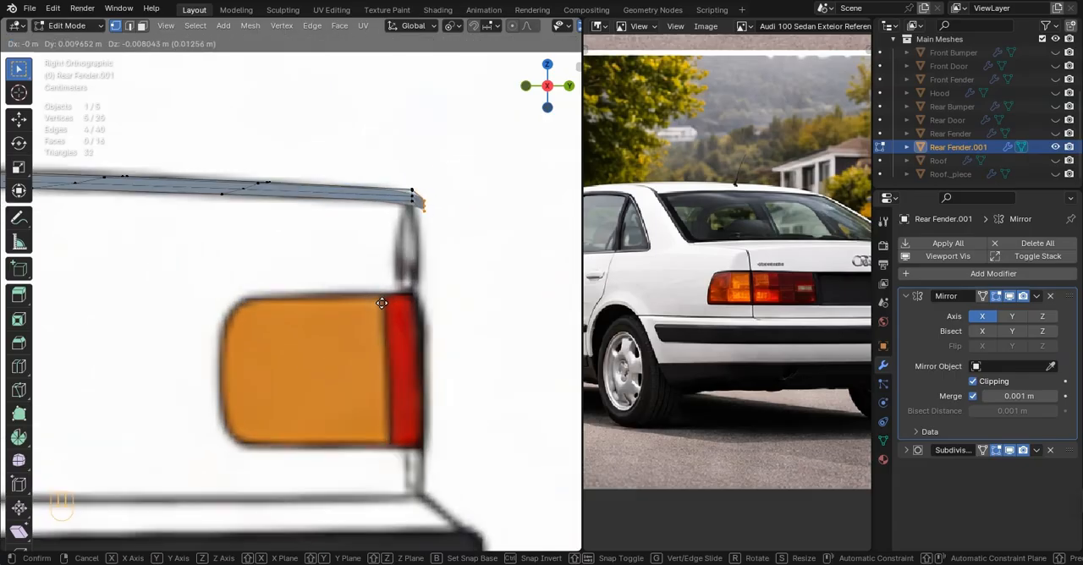
click(387, 309)
key(e)
click(388, 323)
key(e)
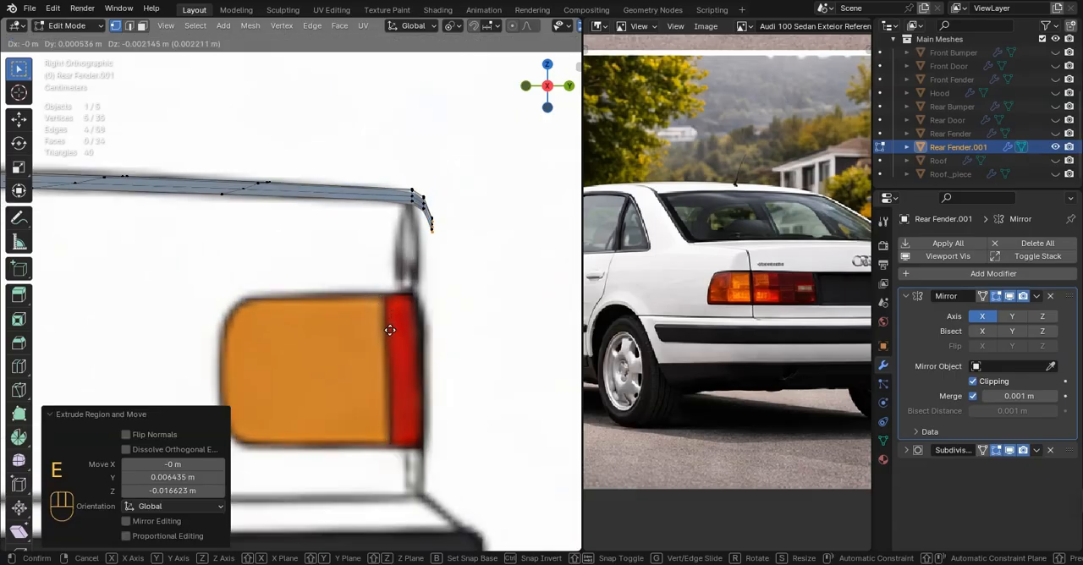
click(388, 346)
Flatten the lowest extruded edge with a Z scale of 0 and nudge it slightly along Y
middle_drag(388, 346, 318, 326)
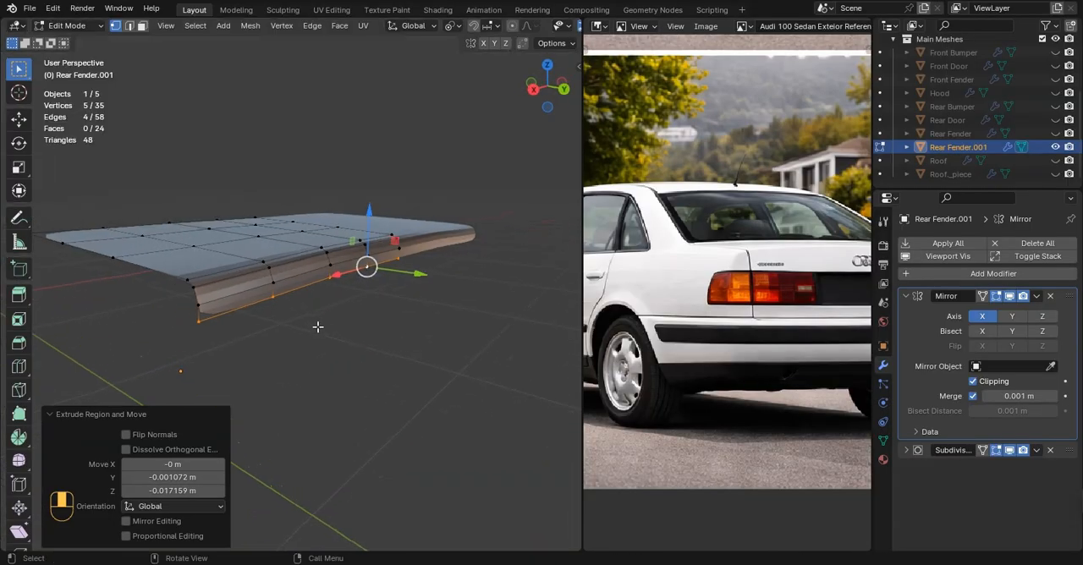
key(0)
click(387, 308)
key(KP_3)
scroll(458, 239, up, 3)
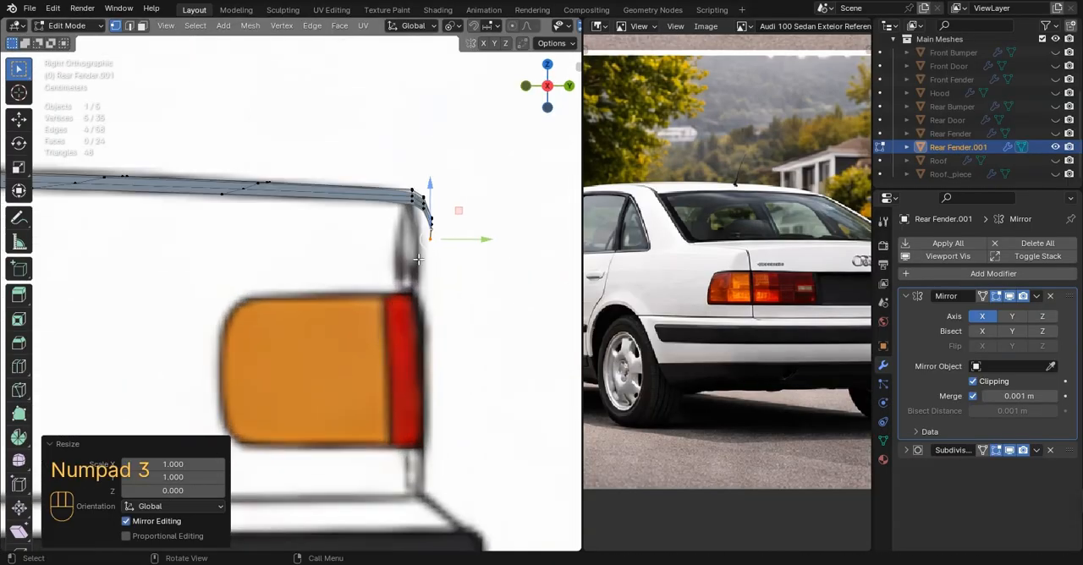
key(g)
drag(458, 239, 459, 239)
Move the rear rows of the rounded tail edge slightly forward along Y to match the side blueprint
drag(371, 149, 462, 254)
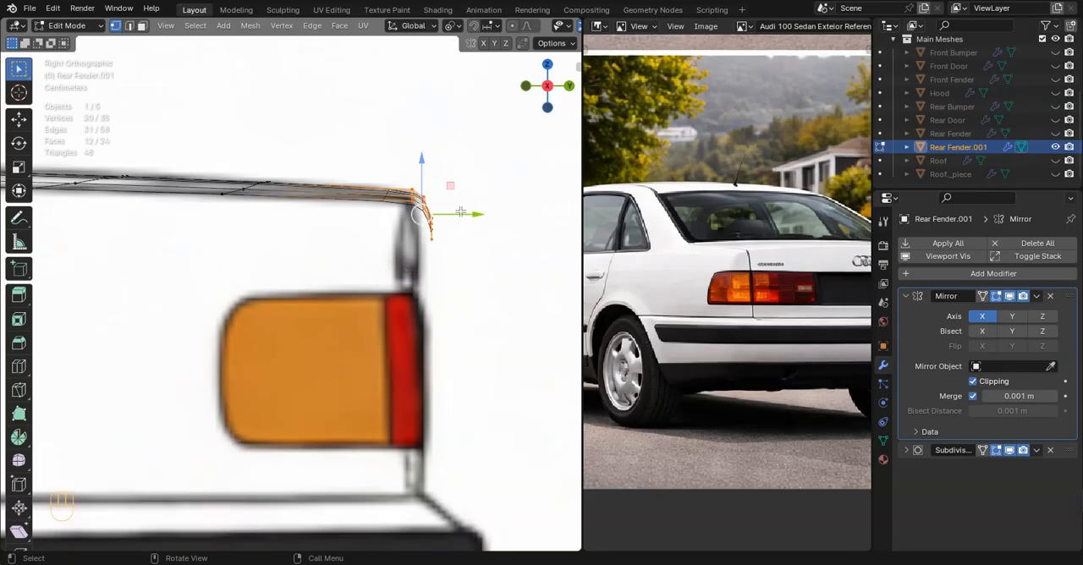
drag(457, 214, 447, 213)
scroll(447, 213, down, 2)
middle_drag(432, 233, 345, 241)
alt+click(342, 255)
scroll(297, 262, down, 2)
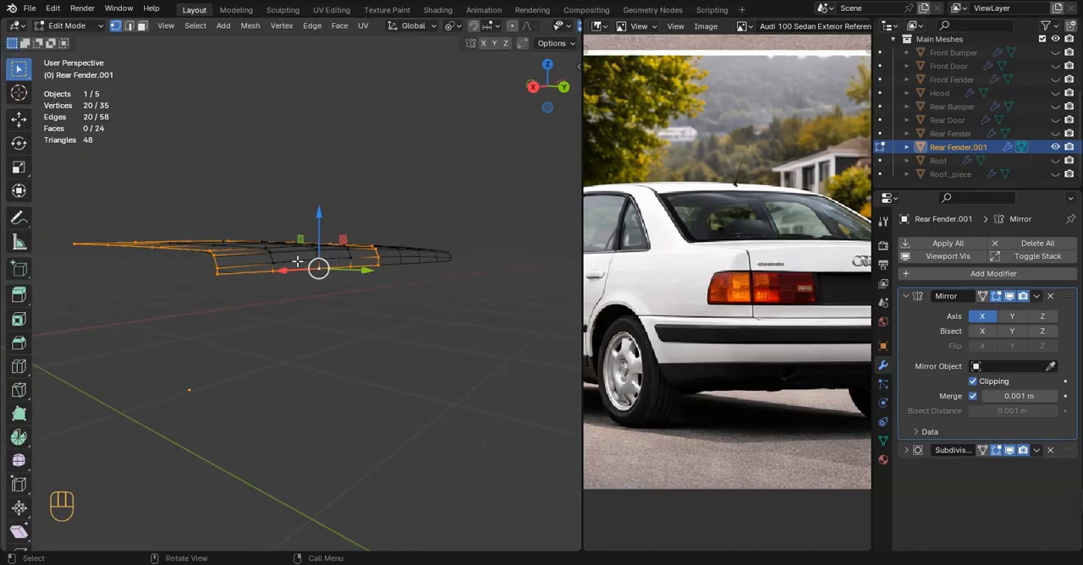
Extrude the tail's lowest edge about 0.195 m down along Z to form the trunk's rear panel
middle_drag(218, 276, 355, 291)
ctrl+click(347, 282)
key(KP_3)
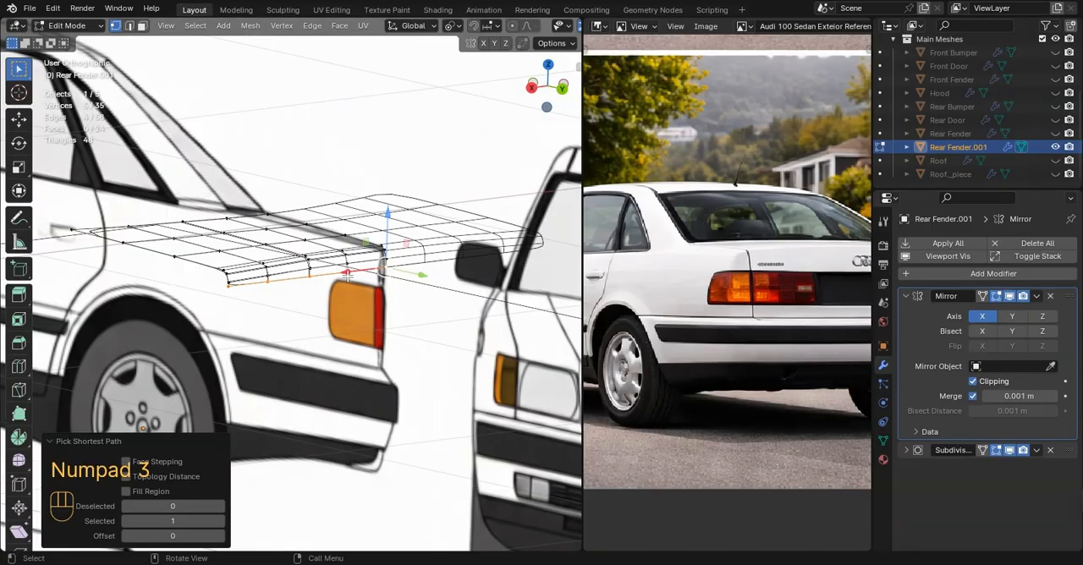
scroll(366, 273, up, 3)
scroll(736, 268, down, 3)
middle_drag(729, 264, 724, 261)
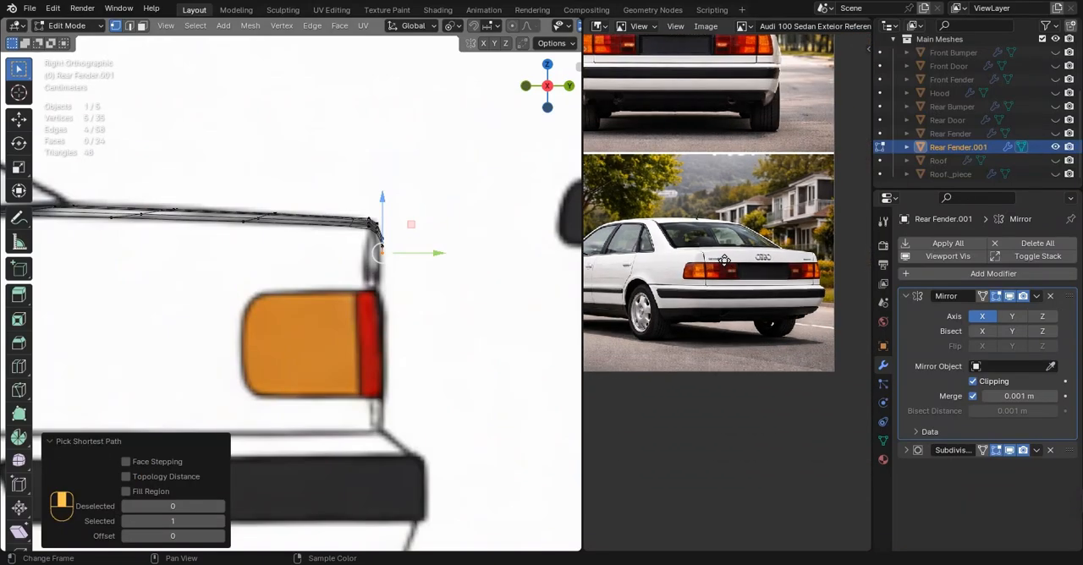
key(e)
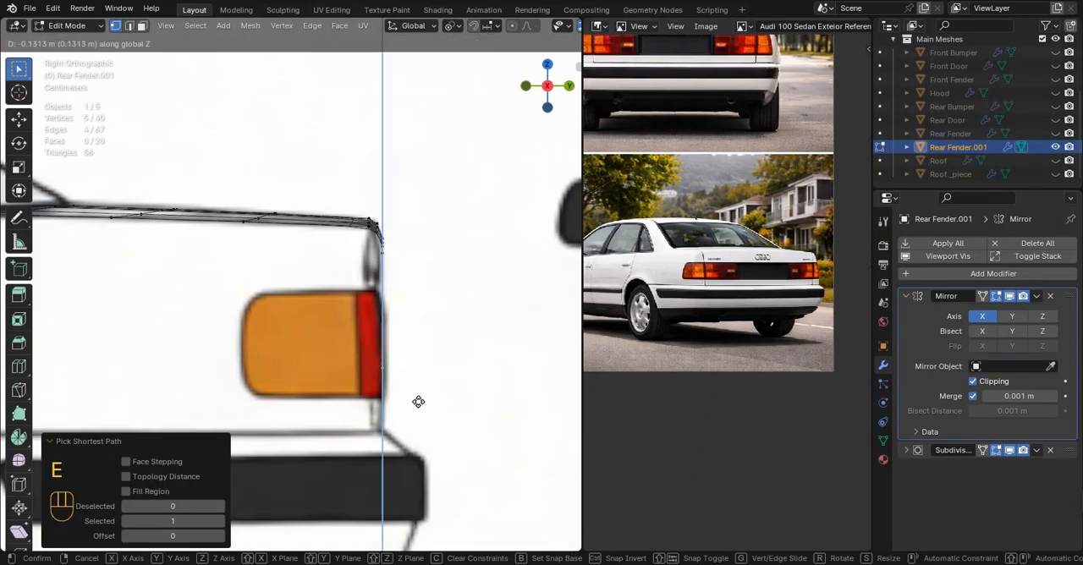
click(446, 448)
Lower the rear panel's bottom edge about 0.014 m along Z to the line above the bumper on the rear blueprint
key(ctrl+KP_1)
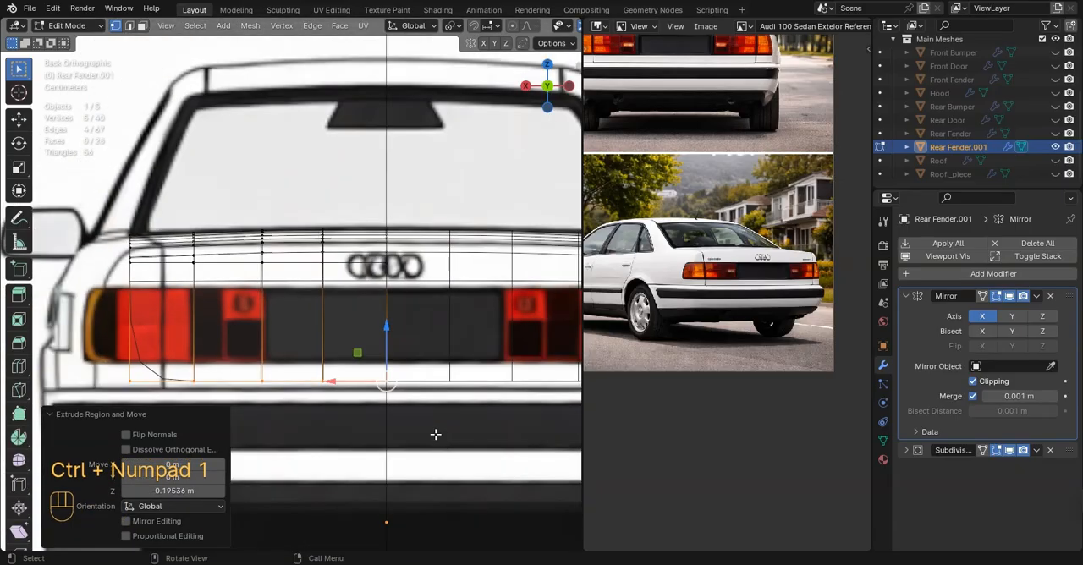
key(g)
key(z)
click(384, 335)
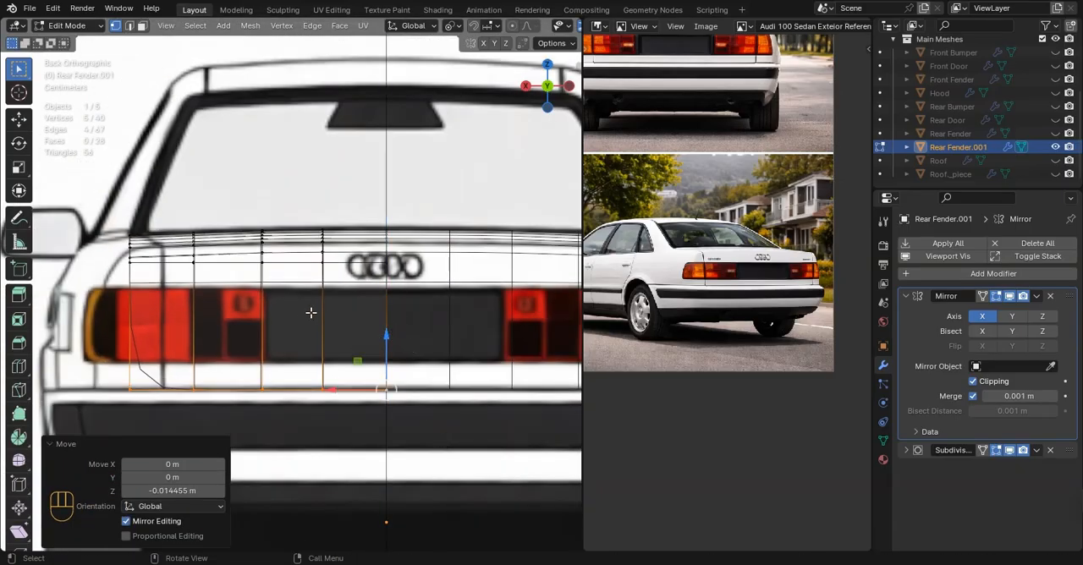
Narrow the deck's two crosswise loops to the lid's tapered side line on the top blueprint, scaling the rearmost one 0.913 along X
shift+middle_drag(310, 313, 339, 313)
scroll(305, 312, down, 4)
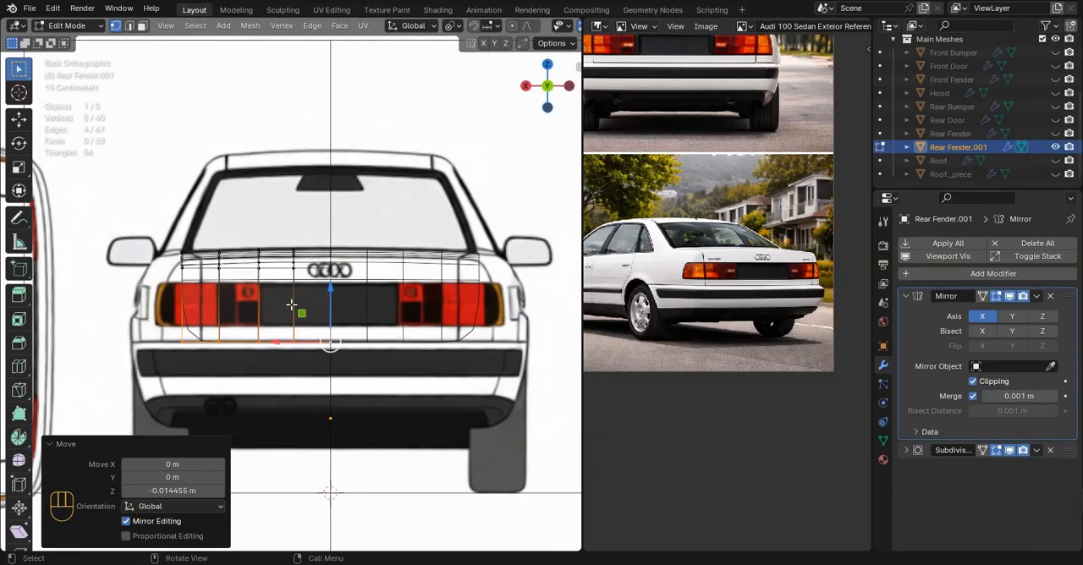
scroll(291, 304, up, 2)
middle_drag(196, 264, 241, 302)
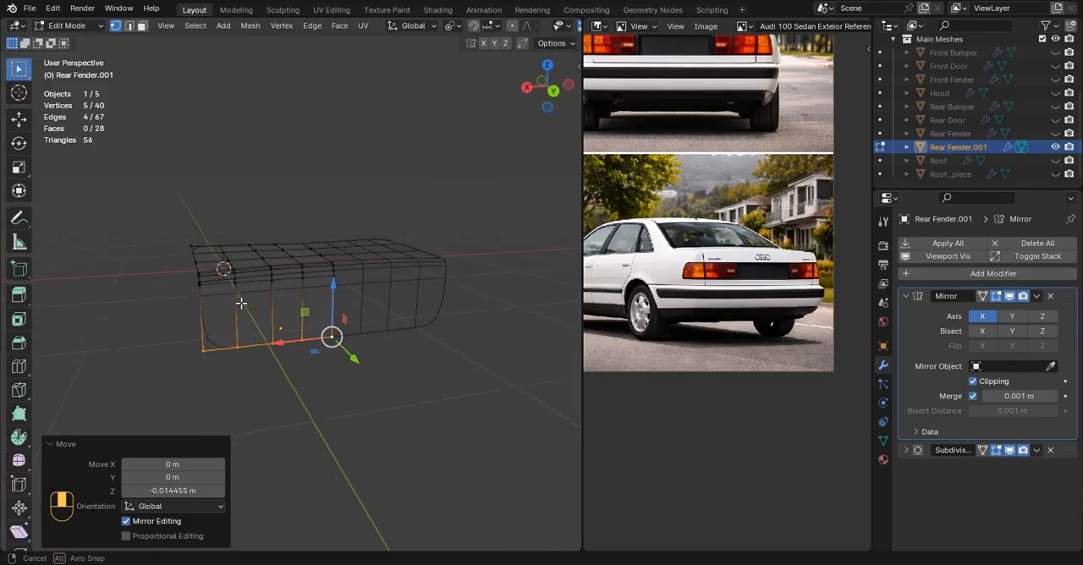
key(KP_7)
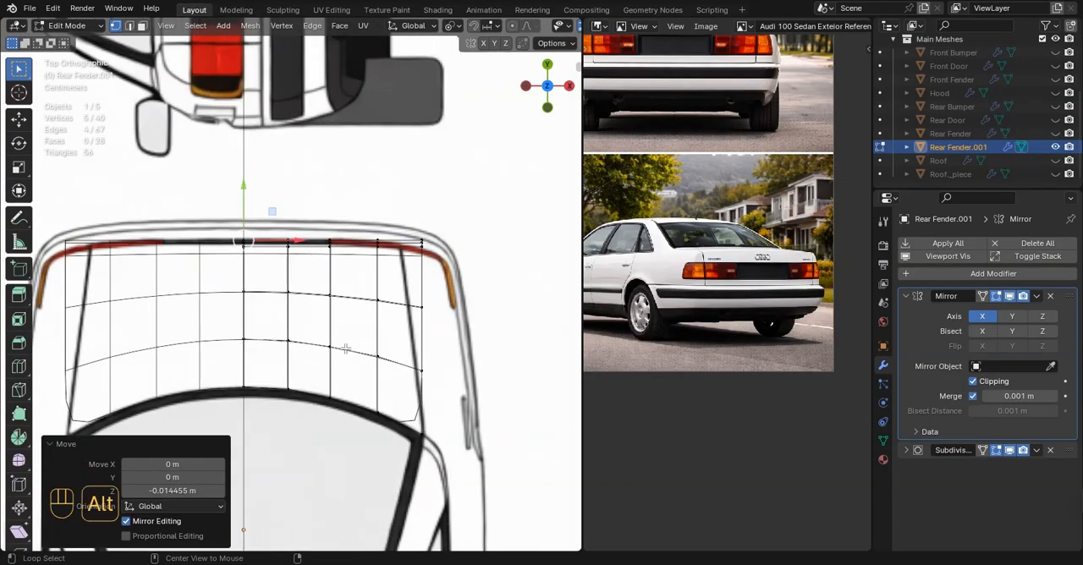
scroll(257, 347, up, 3)
key(s)
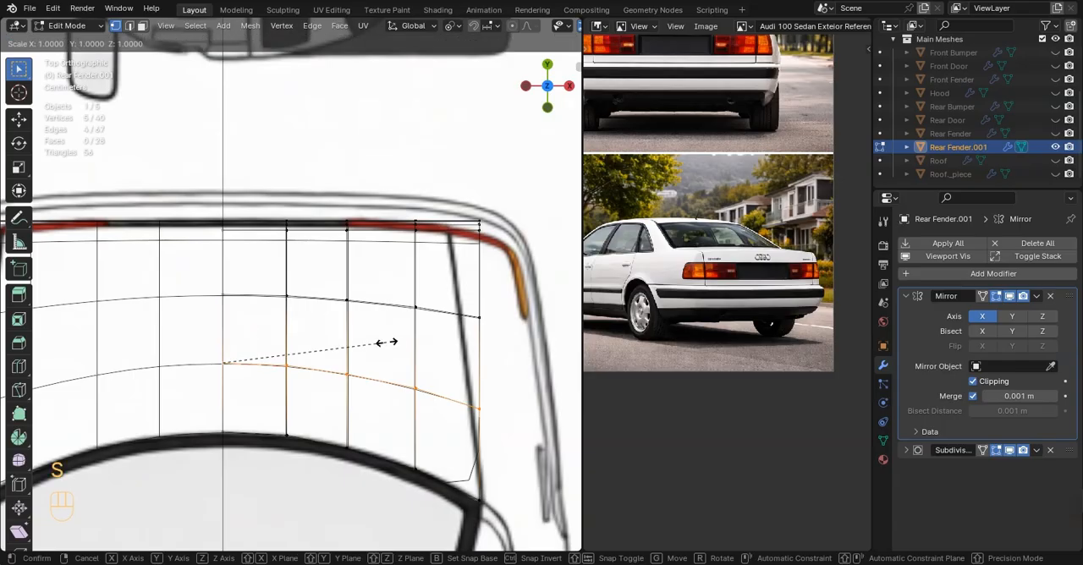
click(352, 336)
alt+click(263, 298)
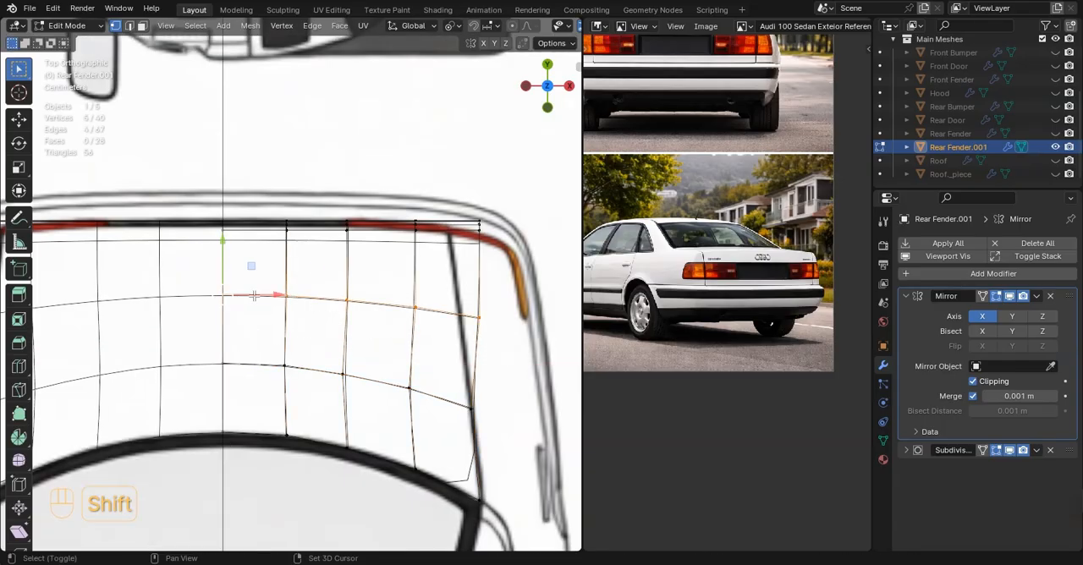
key(s)
key(x)
click(227, 292)
Scale all the tail-end rows about 0.89 along X to meet the lid's side line on the top blueprint
shift+middle_drag(166, 201, 195, 234)
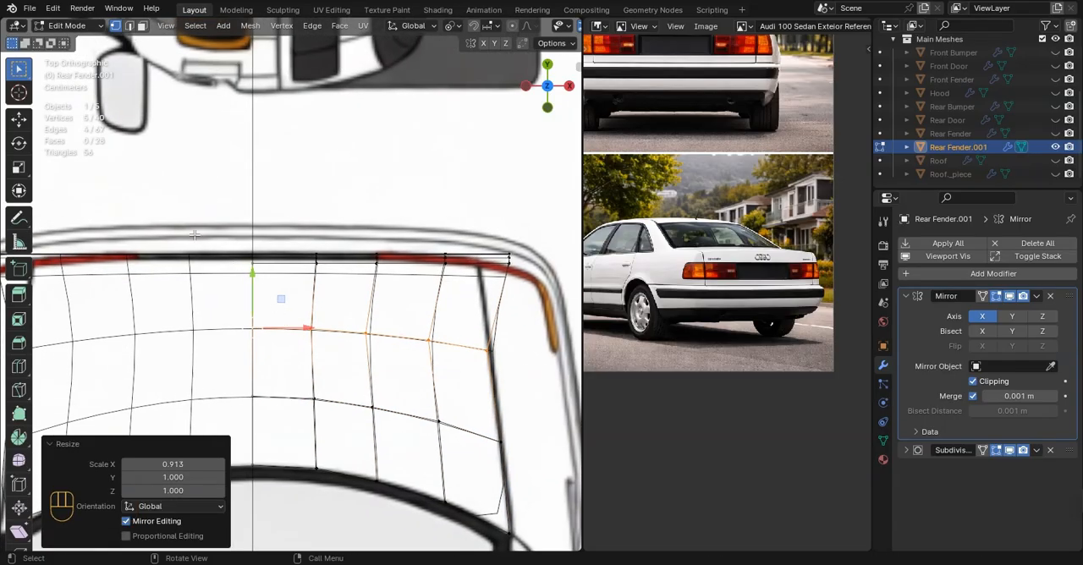
drag(565, 314, 566, 314)
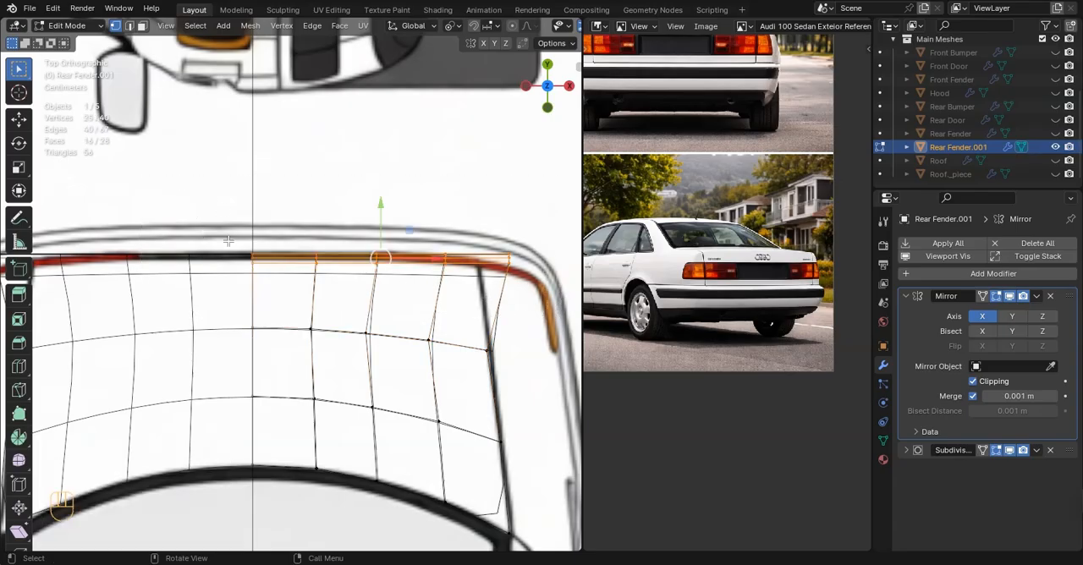
scroll(227, 242, up, 3)
scroll(227, 242, down, 2)
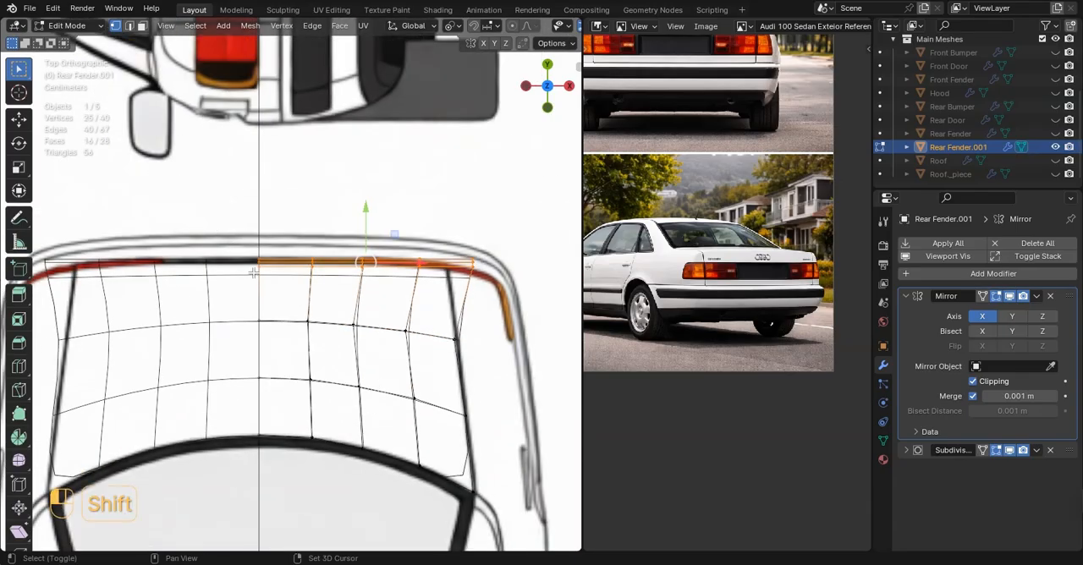
key(s)
key(x)
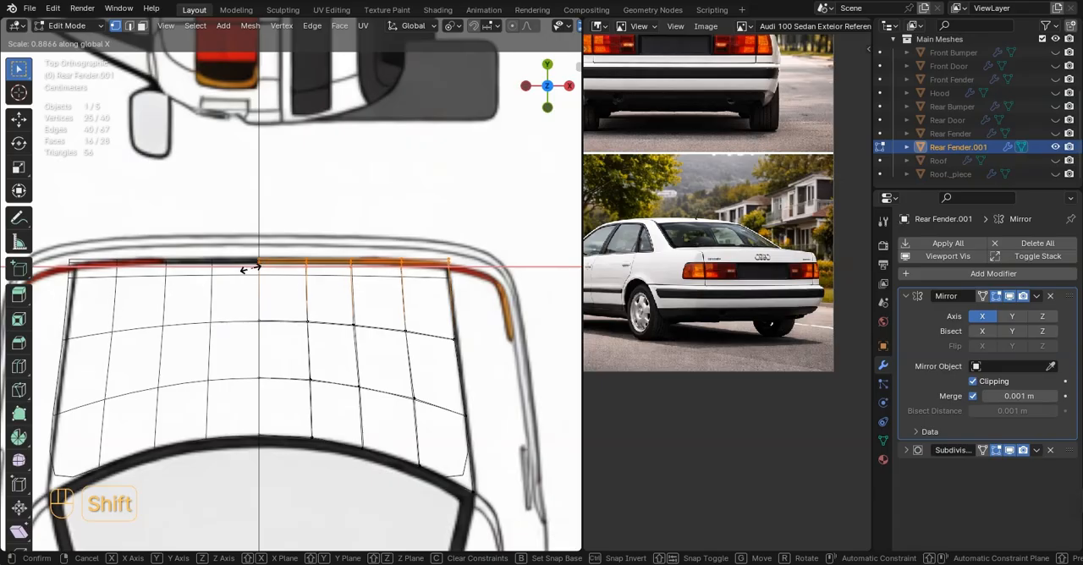
click(250, 270)
Nudge the deck's outer side vertices along X to follow the lid's side line on the top blueprint
scroll(511, 324, up, 5)
click(366, 363)
drag(384, 363, 389, 362)
shift+middle_drag(358, 312, 401, 444)
scroll(406, 436, up, 4)
click(493, 349)
drag(504, 350, 497, 351)
drag(463, 290, 536, 311)
click(487, 304)
key(Tab)
scroll(474, 342, down, 6)
scroll(437, 364, up, 7)
key(Tab)
click(519, 336)
click(518, 313)
Scale the deck's outer side loop about 0.98 along Y to follow the tail's curve on the top blueprint
scroll(459, 363, down, 3)
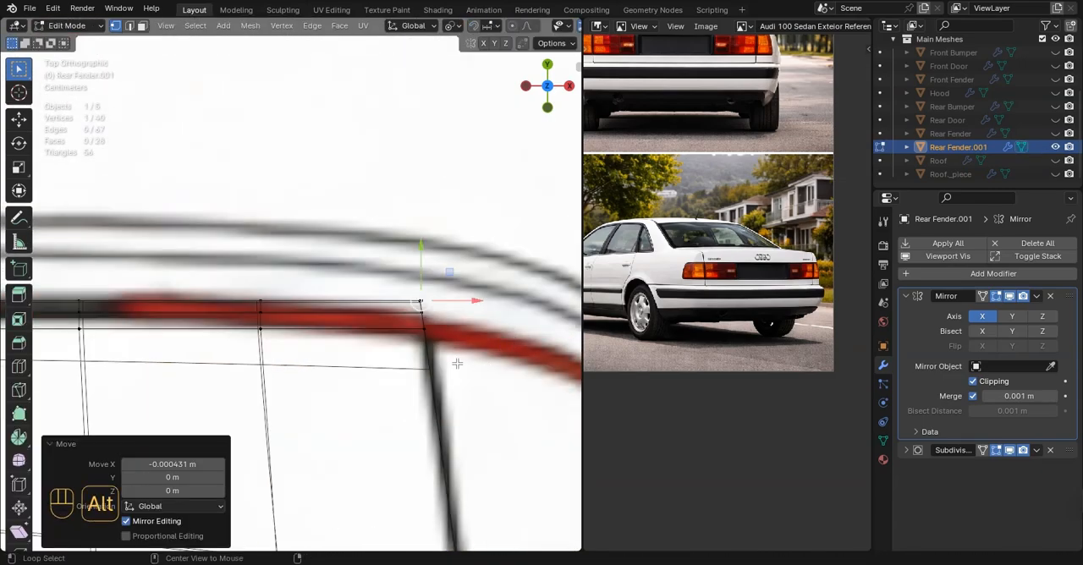
alt+click(457, 363)
scroll(457, 363, down, 5)
scroll(368, 418, up, 3)
key(s)
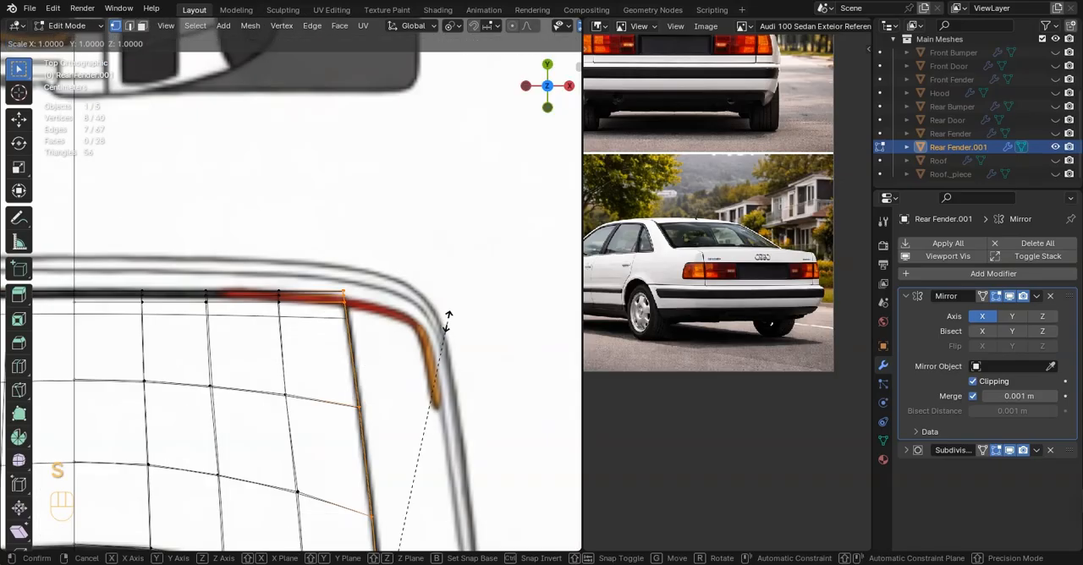
click(265, 355)
Scale the lengthwise loop next to the outer side about 0.995 along Y to smooth the tail curve
scroll(292, 341, up, 1)
scroll(288, 328, down, 3)
alt+click(284, 322)
scroll(285, 300, down, 1)
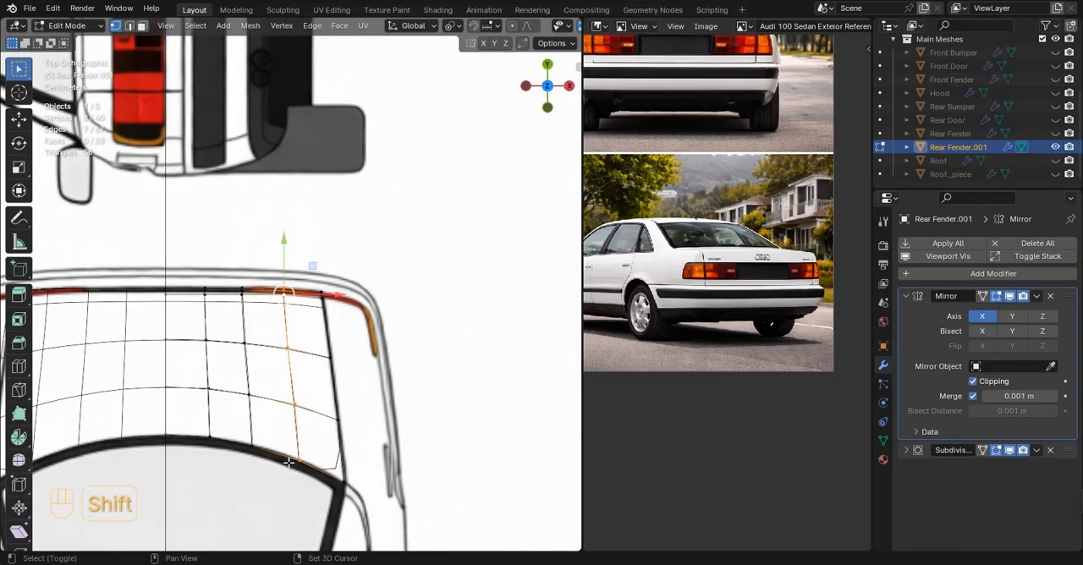
scroll(293, 287, up, 6)
key(s)
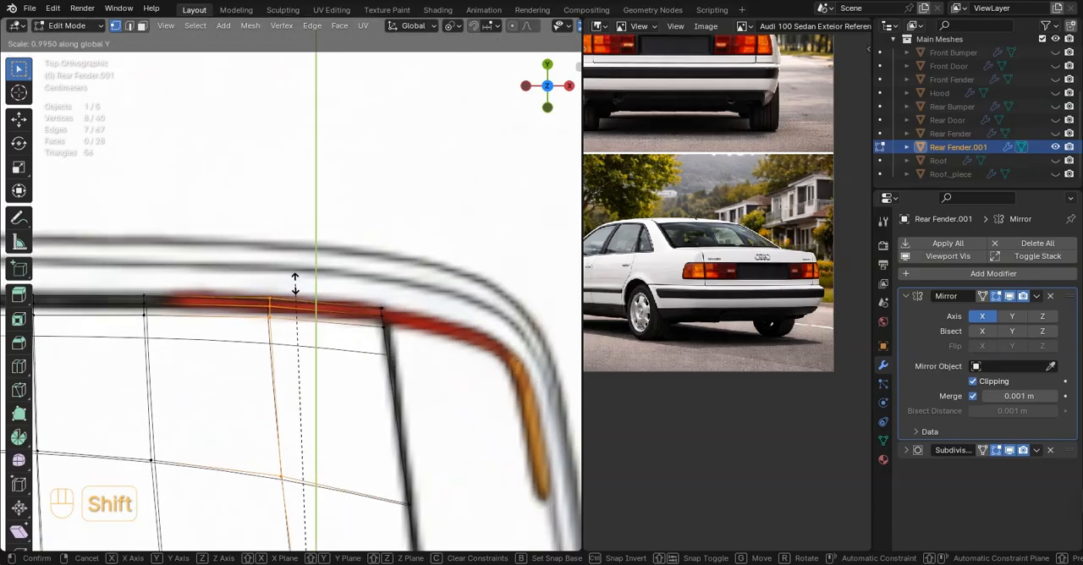
click(294, 287)
Add a horizontal loop cut across the rear panel, level it with the fender's tail light opening and flatten it with a Z scale of 0
key(ctrl+r)
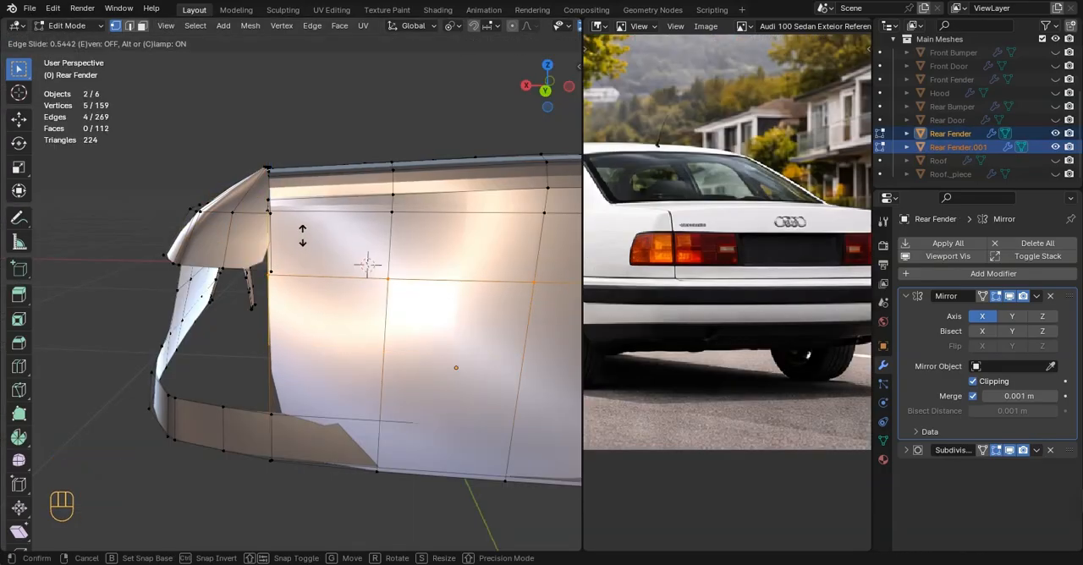
click(367, 264)
scroll(367, 259, up, 2)
middle_drag(367, 259, 457, 287)
key(g)
click(322, 292)
key(s)
key(0)
key(Return)
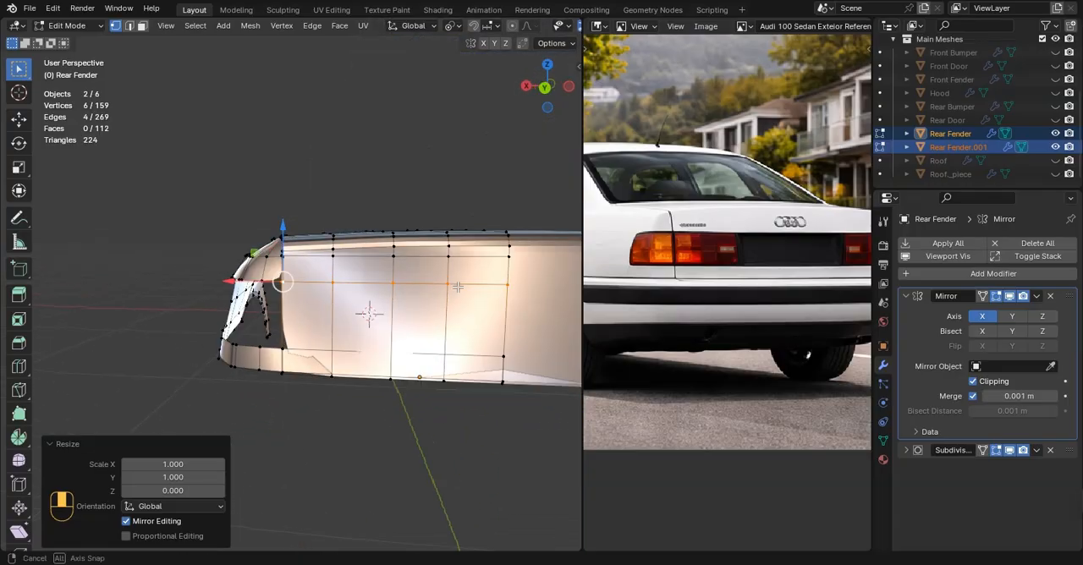
Check the cut against the rear blueprint and delete the rear panel's faces below it to open the tail light area
key(ctrl+KP_1)
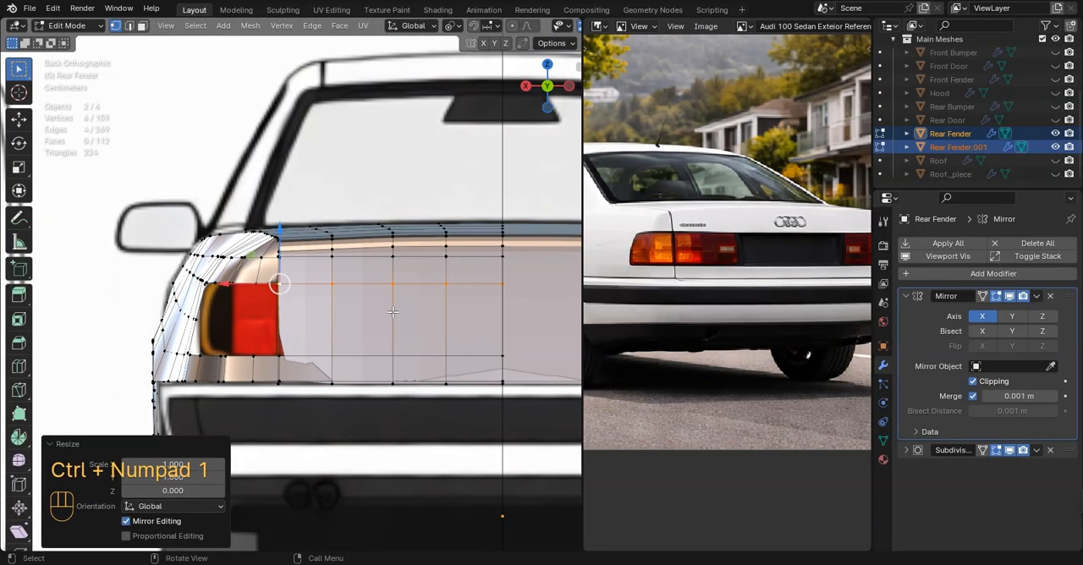
key(z)
mouse_move(346, 340)
shift+middle_down()
mouse_move(340, 311)
mouse_move(352, 325)
shift+middle_up()
key(z)
key(Tab)
key(Tab)
scroll(710, 284, down, 2)
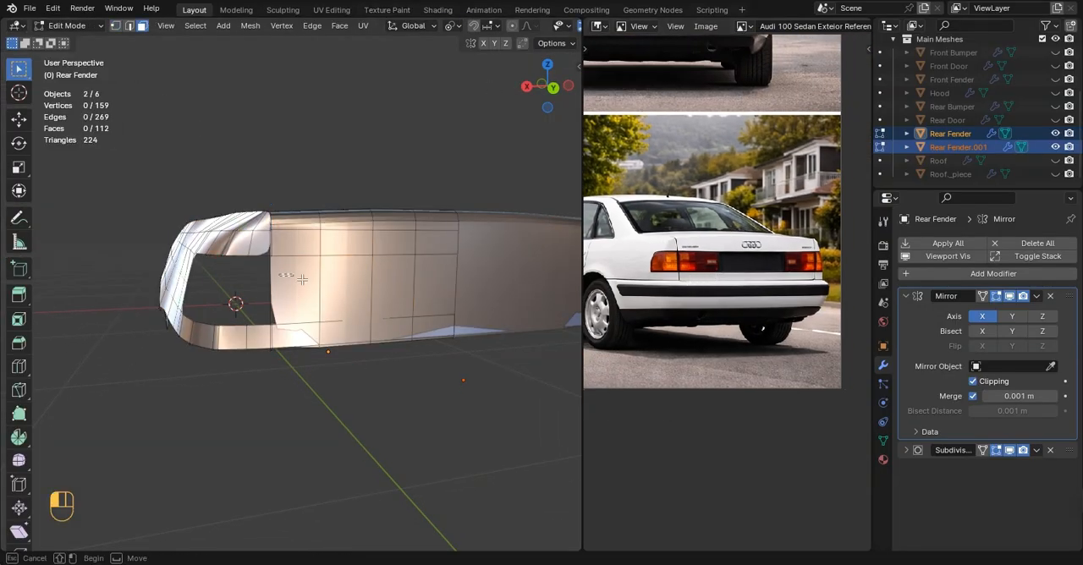
key(x)
click(468, 206)
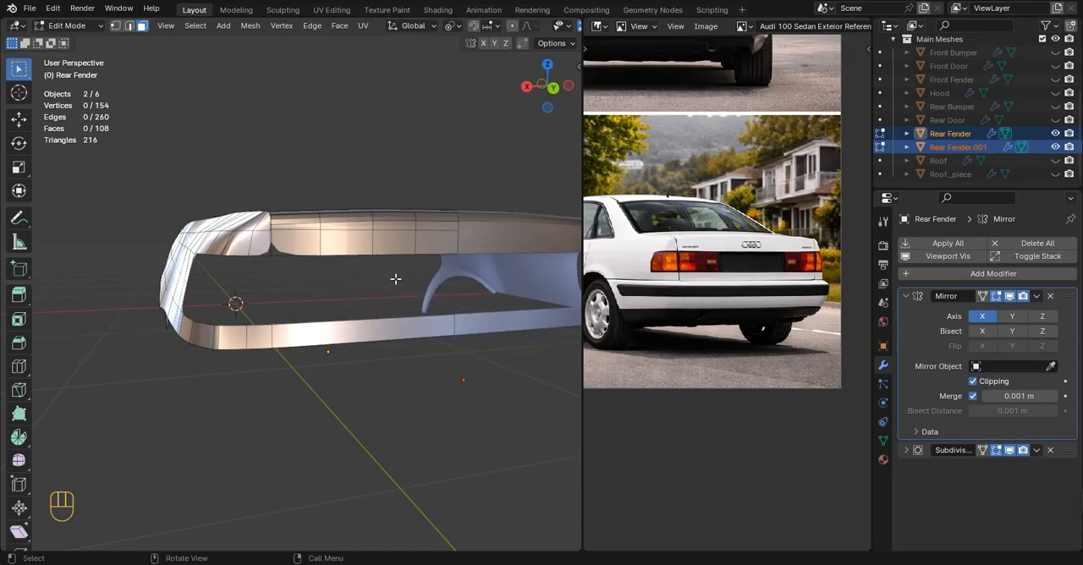
Add a horizontal loop cut close to the lower edge of the trunk lid's rear panel to sharpen that edge
key(Tab)
scroll(400, 317, down, 2)
click(405, 329)
click(413, 252)
scroll(398, 250, up, 3)
key(Tab)
middle_drag(360, 253, 378, 263)
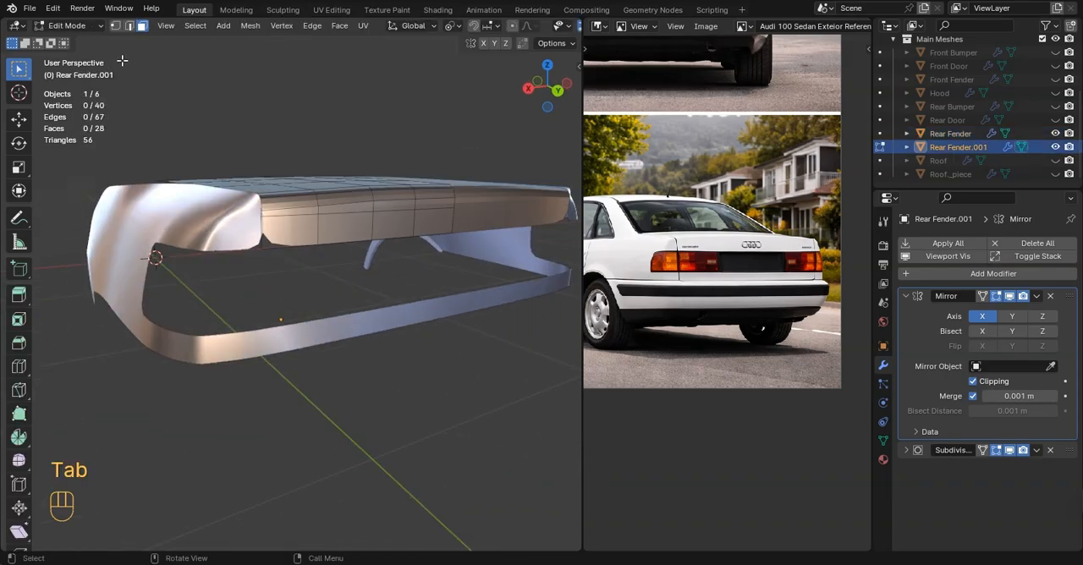
click(117, 32)
scroll(303, 178, up, 3)
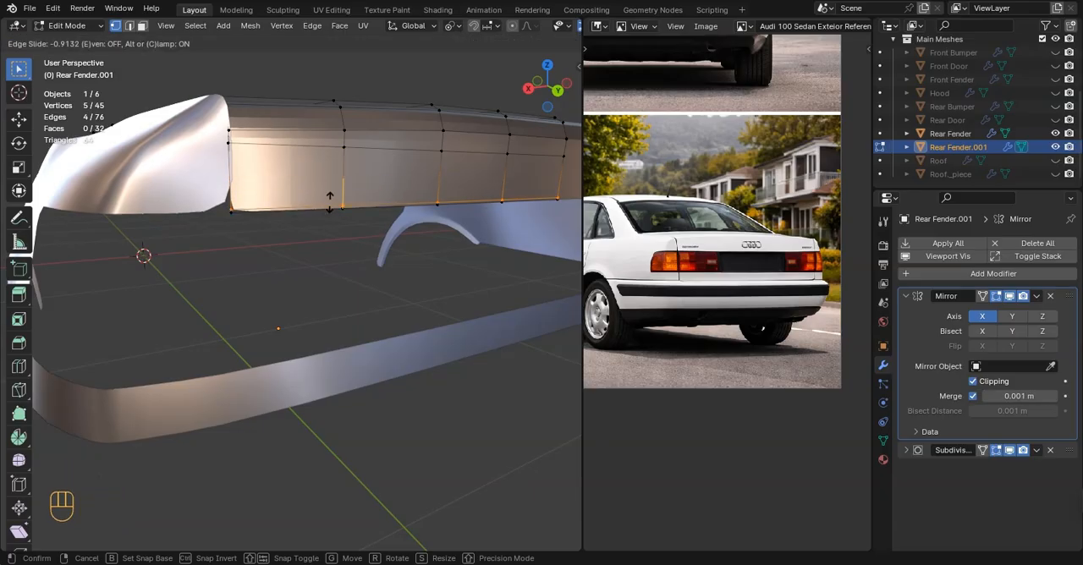
click(330, 202)
Examine the seam between the trunk lid and the rear fender in perspective and against the rear blueprint
key(Tab)
scroll(352, 262, down, 3)
middle_drag(352, 263, 275, 182)
scroll(429, 209, up, 4)
scroll(270, 127, up, 2)
shift+middle_drag(269, 107, 280, 173)
middle_drag(280, 174, 414, 189)
click(302, 198)
key(ctrl+KP_1)
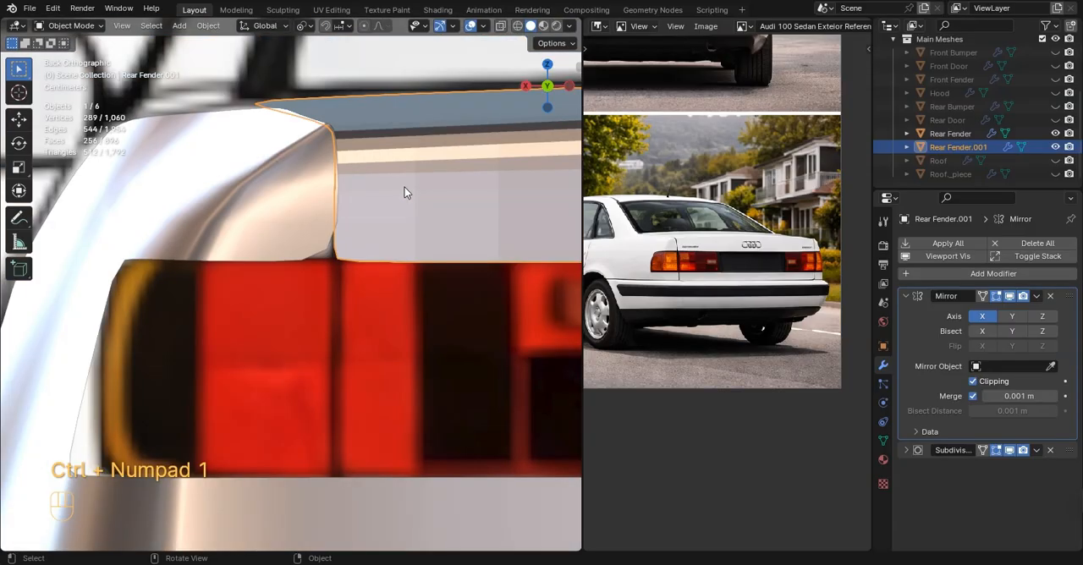
Edit the rear fender in wireframe and nudge its upper corner at the trunk seam to match the rear blueprint
scroll(348, 204, up, 3)
shift+middle_drag(349, 204, 332, 257)
click(288, 216)
key(Tab)
key(z)
scroll(273, 195, up, 1)
shift+middle_drag(273, 195, 282, 277)
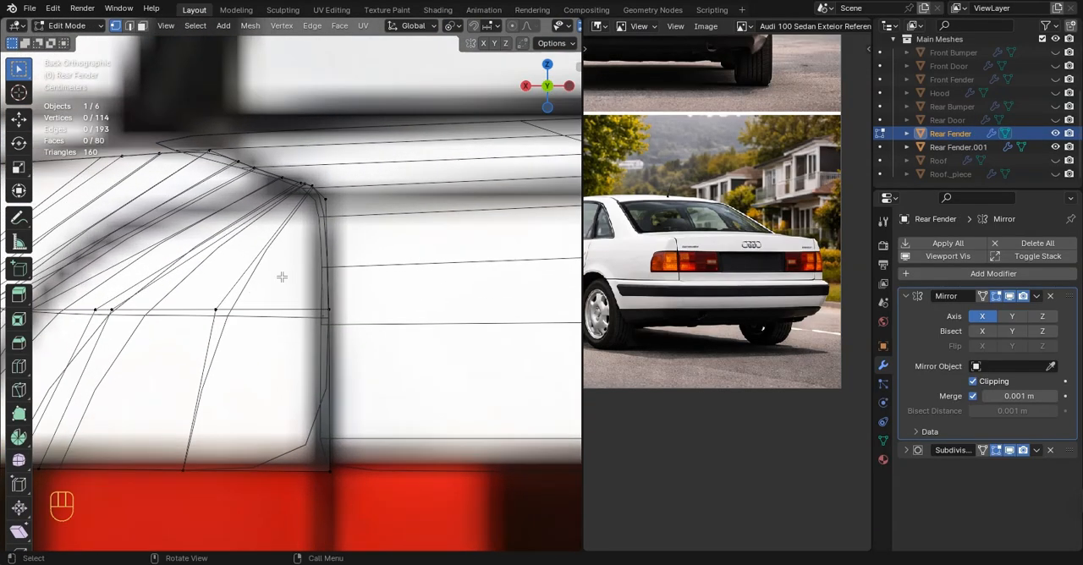
scroll(282, 277, up, 3)
drag(283, 102, 366, 159)
drag(329, 91, 328, 104)
Nudge the vertices around the fender's rounded upper corner by small amounts to follow the trunk seam on the blueprint
scroll(311, 203, up, 2)
shift+middle_drag(311, 204, 314, 336)
ctrl+drag(271, 172, 316, 233)
drag(352, 195, 353, 208)
click(319, 231)
drag(321, 189, 321, 182)
click(340, 238)
click(359, 277)
drag(369, 262, 369, 264)
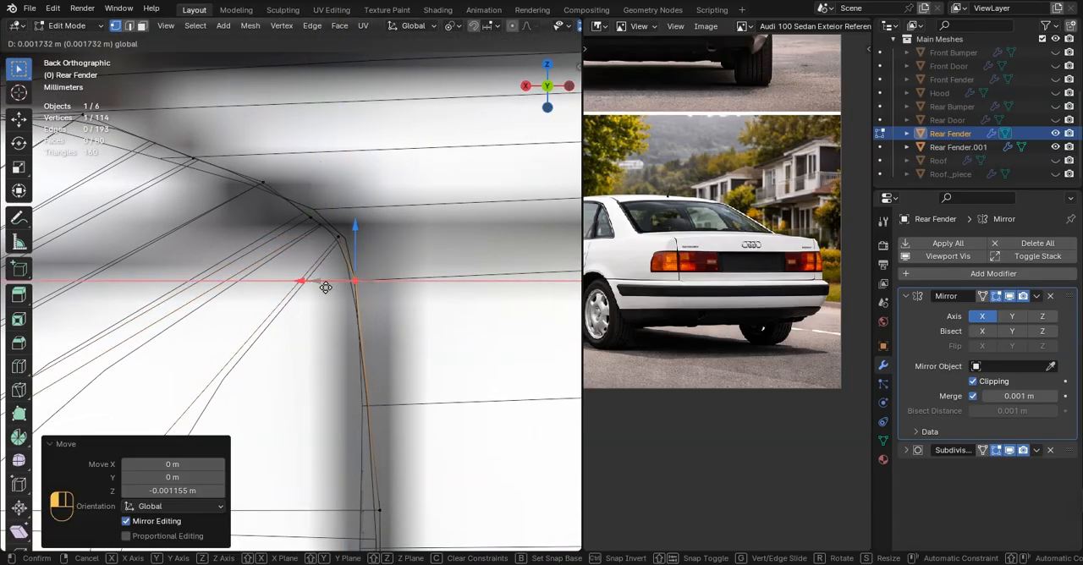
Adjust the height of the next two vertices along the fender's upper edge to smooth the curve into the corner
key(Tab)
Shift the fender's seam vertices at the lower corner and at mid-height slightly outward along X to match the rear blueprint
key(Tab)
click(310, 215)
drag(309, 203, 308, 196)
click(262, 181)
drag(259, 155, 257, 158)
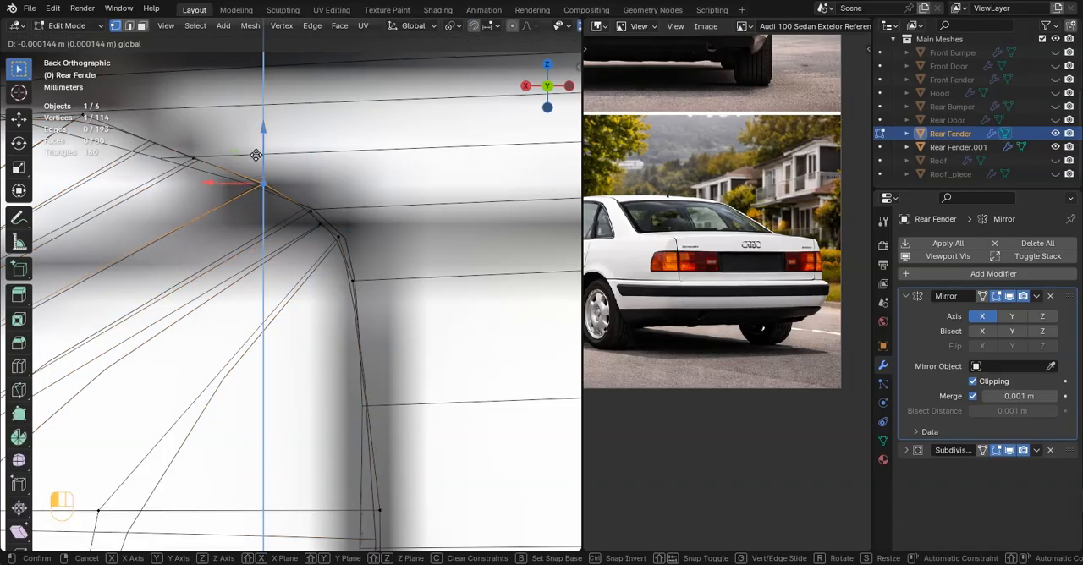
key(Tab)
scroll(293, 309, down, 2)
shift+middle_drag(293, 310, 278, 197)
key(Tab)
click(337, 336)
drag(336, 326, 281, 346)
scroll(284, 348, down, 4)
key(Tab)
shift+middle_drag(292, 359, 280, 269)
scroll(282, 275, up, 3)
key(Tab)
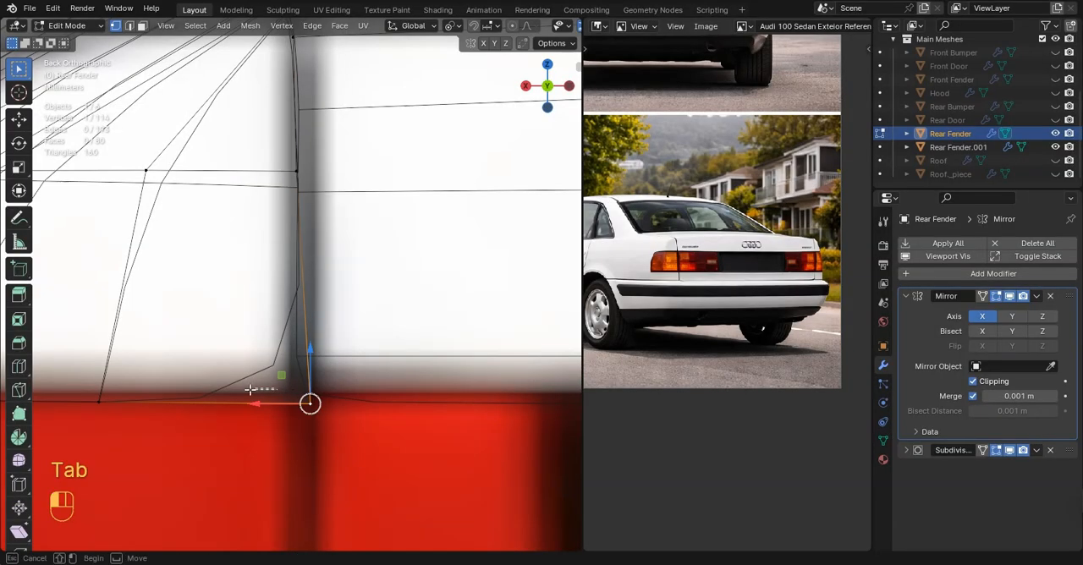
click(260, 400)
drag(257, 401, 245, 400)
scroll(258, 382, down, 3)
click(270, 217)
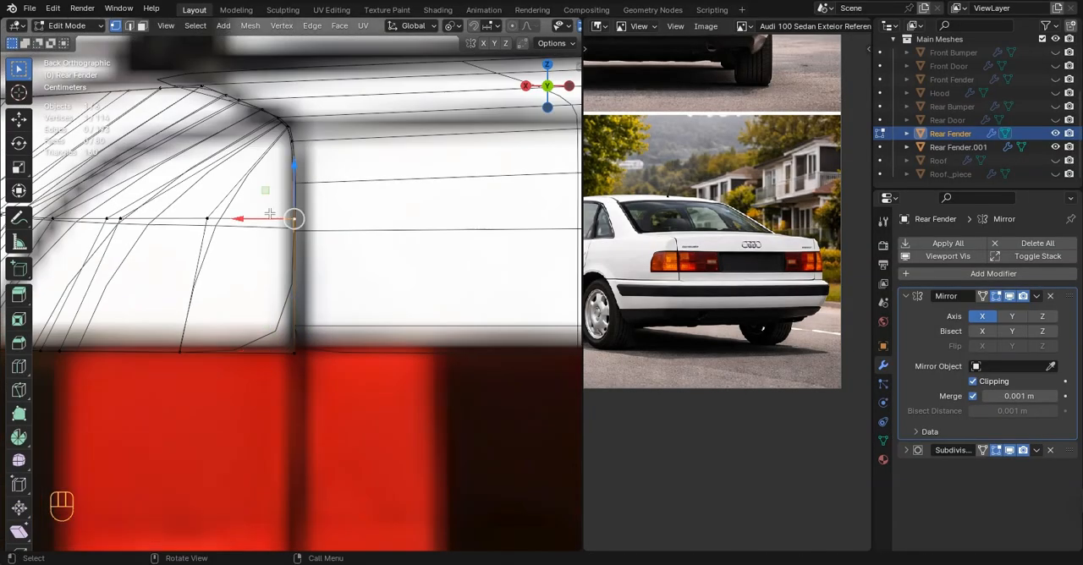
drag(267, 217, 264, 216)
Examine the fender's trunk seam against the top blueprint and in perspective
key(Tab)
scroll(275, 247, down, 6)
key(KP_7)
scroll(283, 246, up, 7)
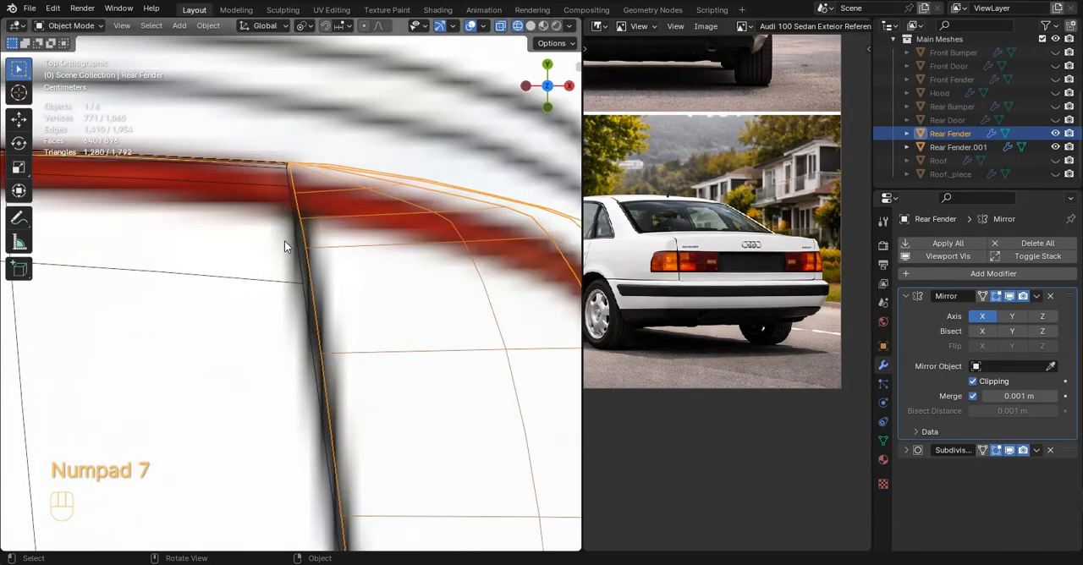
scroll(283, 244, down, 7)
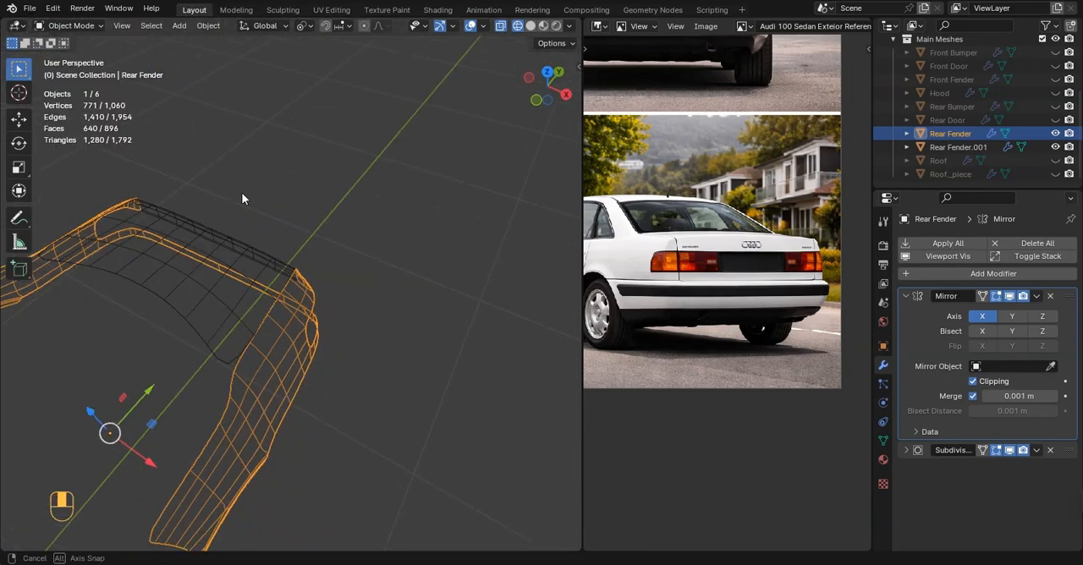
middle_drag(242, 198, 428, 307)
key(Tab)
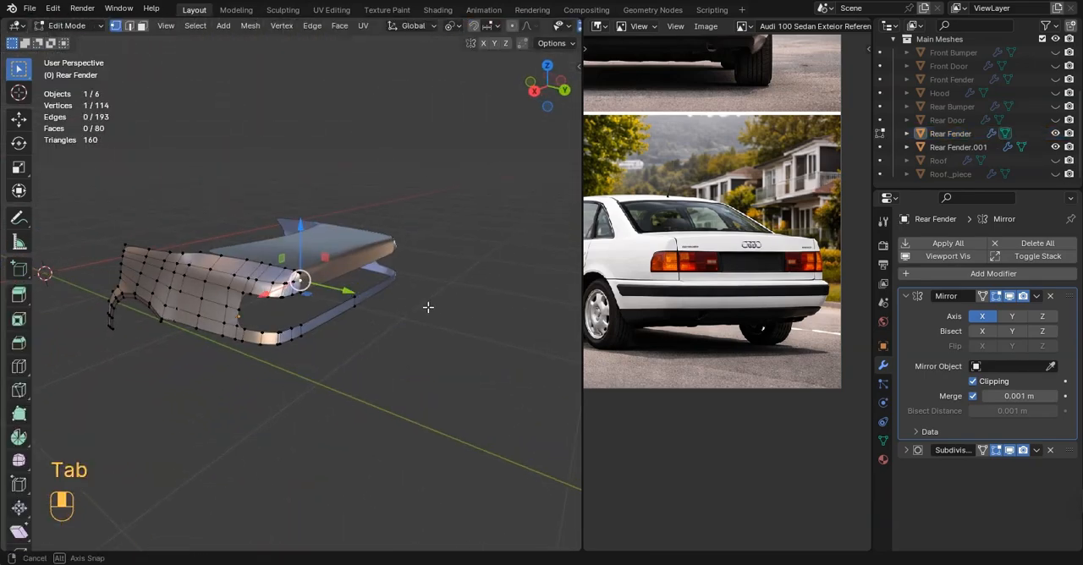
key(Tab)
scroll(364, 269, up, 5)
scroll(399, 303, up, 4)
middle_drag(364, 267, 474, 350)
key(Tab)
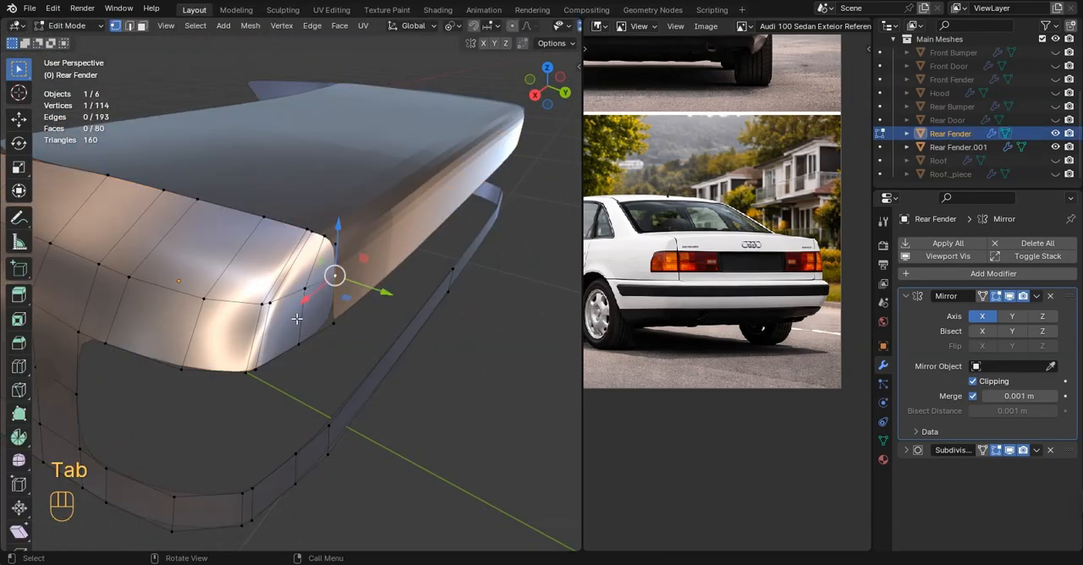
Add a vertical loop cut to the fender's rear face close to the trunk seam, with a slide factor of about 0.866
scroll(322, 298, down, 3)
middle_drag(325, 346, 550, 292)
scroll(323, 298, down, 4)
middle_drag(440, 293, 311, 286)
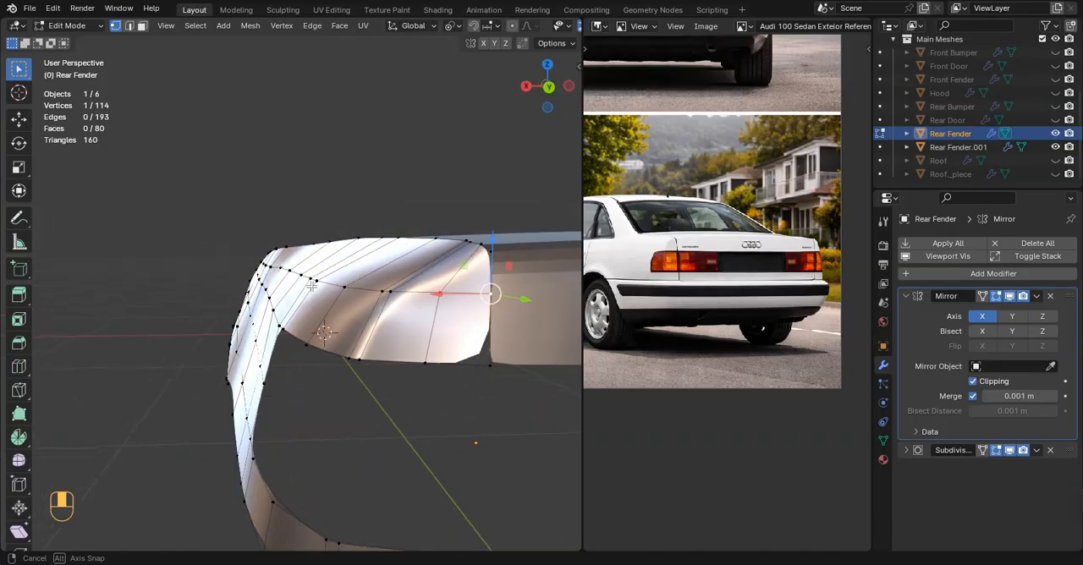
middle_drag(382, 296, 353, 303)
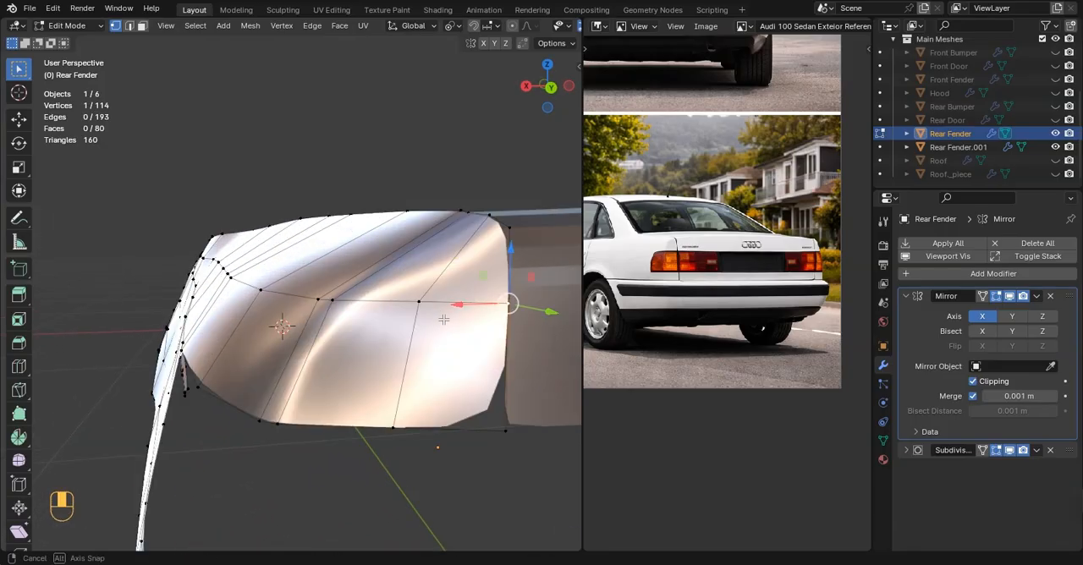
middle_drag(444, 319, 438, 318)
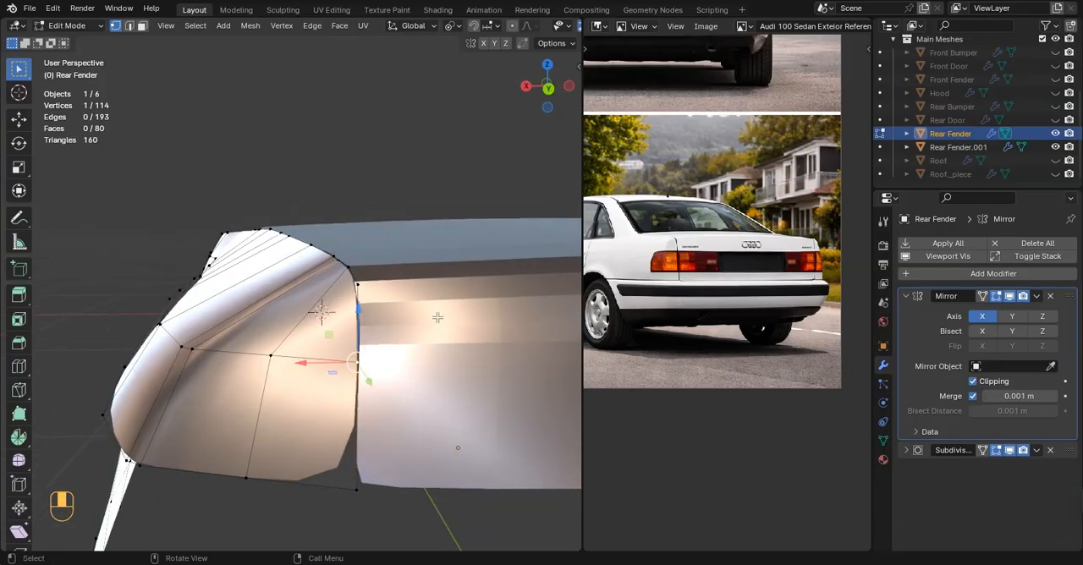
click(360, 357)
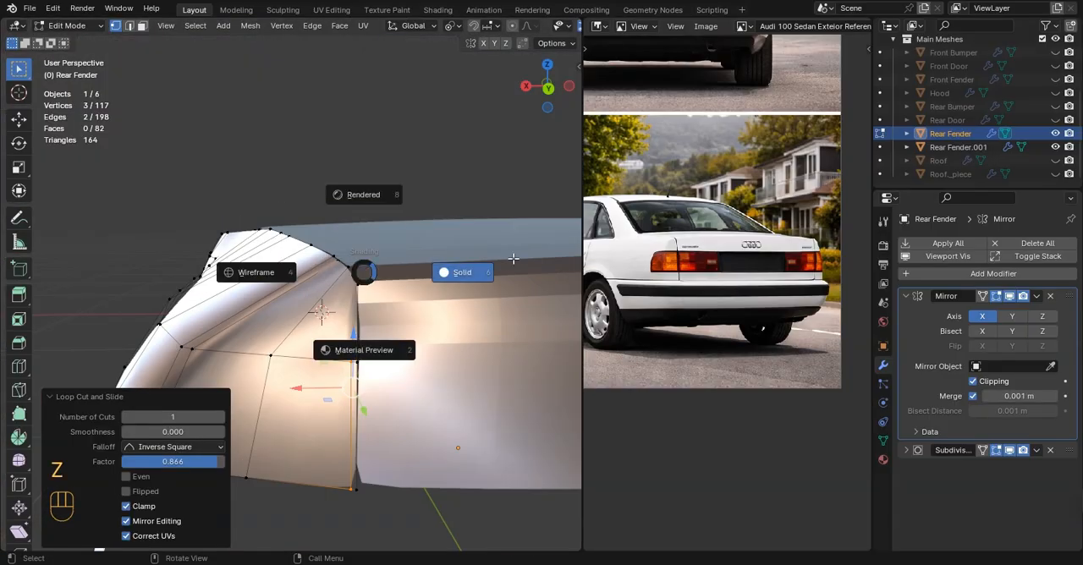
Select the whole trunk lid mesh and recalculate its normals to fix the dark shading
key(Tab)
scroll(424, 296, down, 4)
click(457, 356)
middle_drag(416, 312, 425, 333)
scroll(457, 355, down, 3)
click(429, 285)
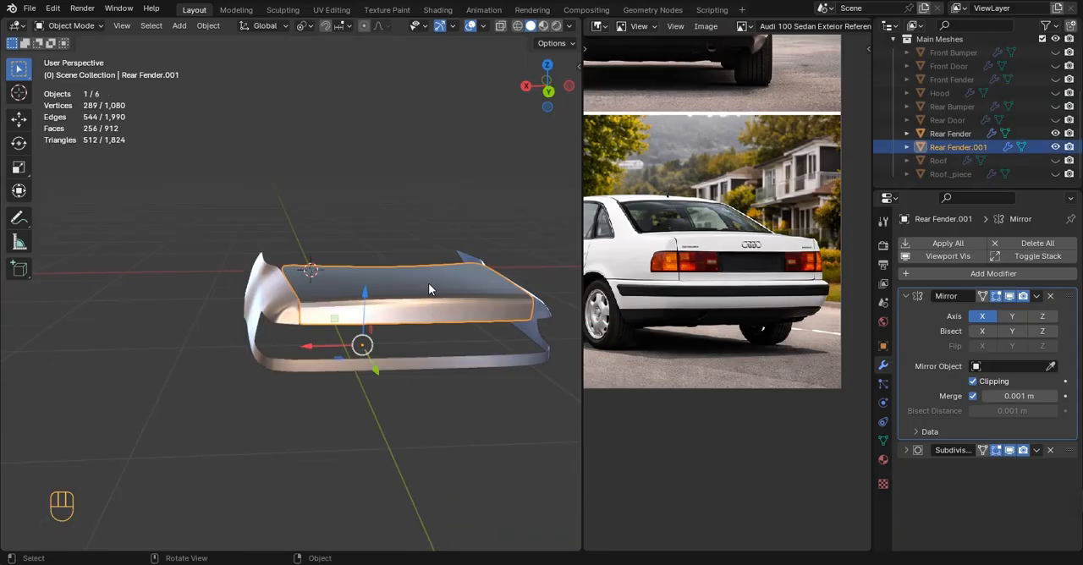
click(407, 187)
key(Tab)
key(a)
key(shift+n)
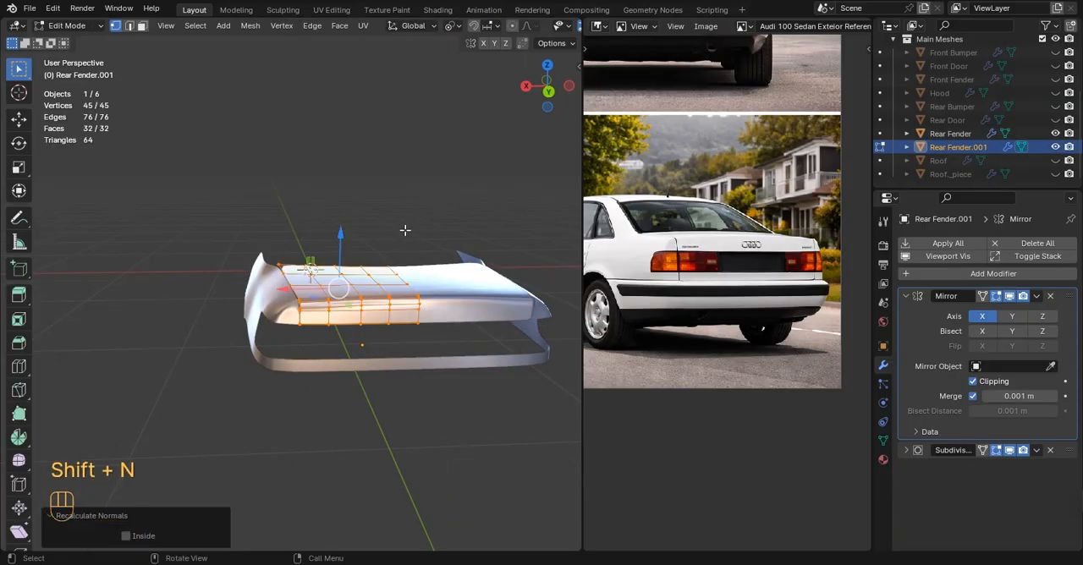
key(alt+a)
key(z)
key(Tab)
Compare the trunk lid and rear fender shapes with the rear reference photo
middle_drag(489, 279, 539, 317)
scroll(536, 317, down, 4)
click(465, 297)
middle_drag(465, 296, 701, 183)
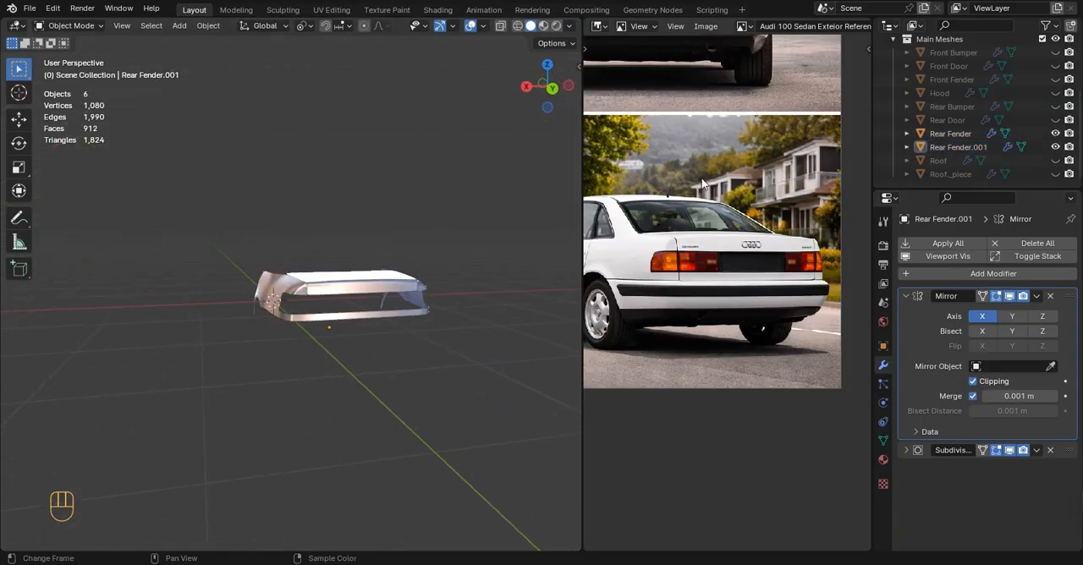
scroll(726, 250, up, 1)
middle_drag(718, 232, 735, 263)
scroll(749, 220, up, 1)
scroll(778, 212, up, 1)
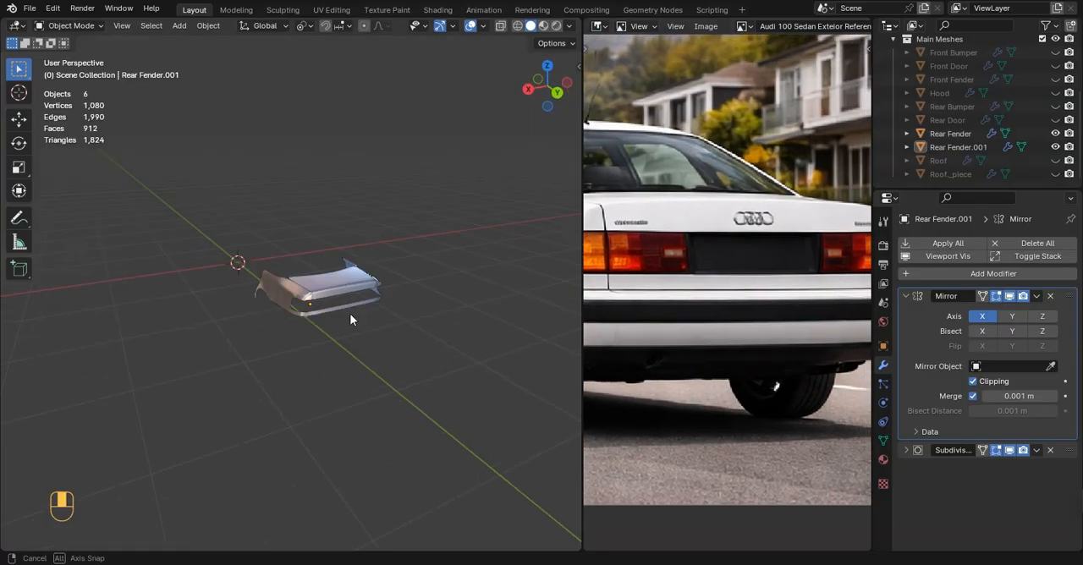
middle_drag(351, 319, 352, 246)
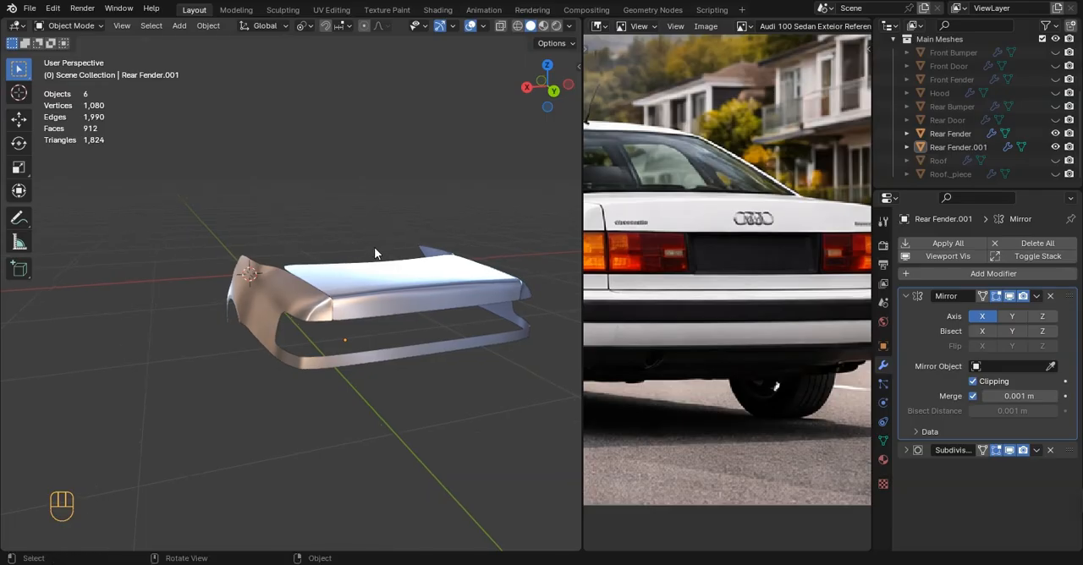
scroll(374, 247, down, 1)
scroll(622, 232, down, 2)
middle_drag(621, 231, 649, 239)
middle_drag(359, 239, 387, 255)
Add a crosswise loop cut near the trunk lid's front edge to sharpen its corner beside the rear window
key(KP_7)
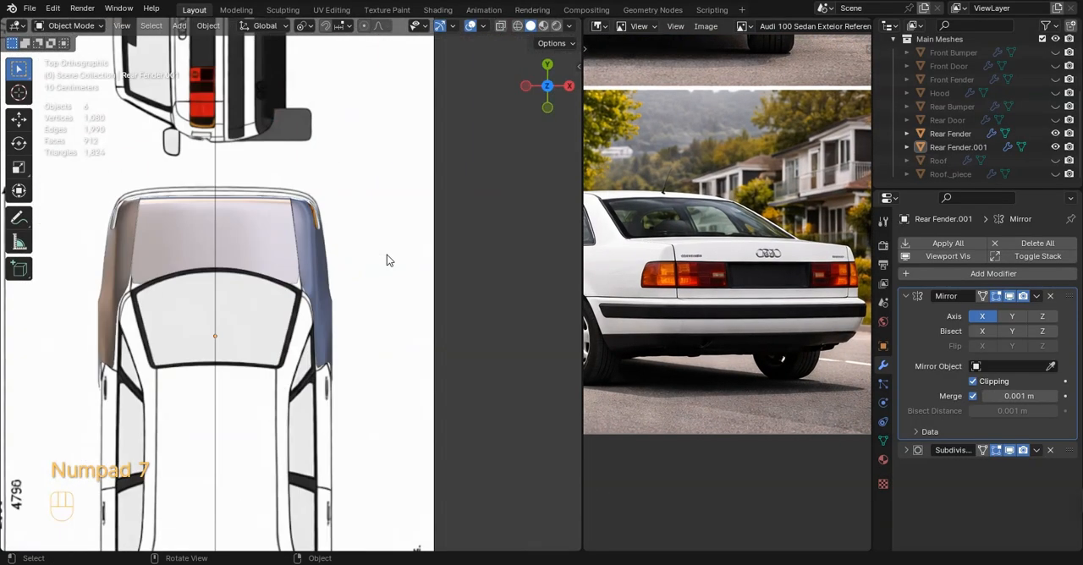
scroll(387, 258, up, 5)
key(Tab)
scroll(325, 256, up, 5)
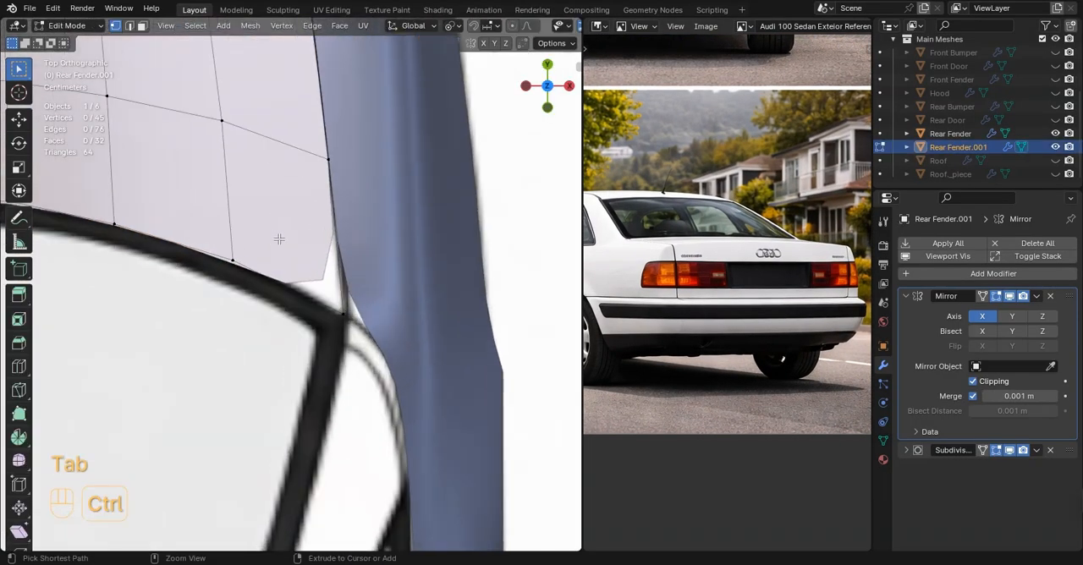
click(231, 215)
click(237, 282)
key(Tab)
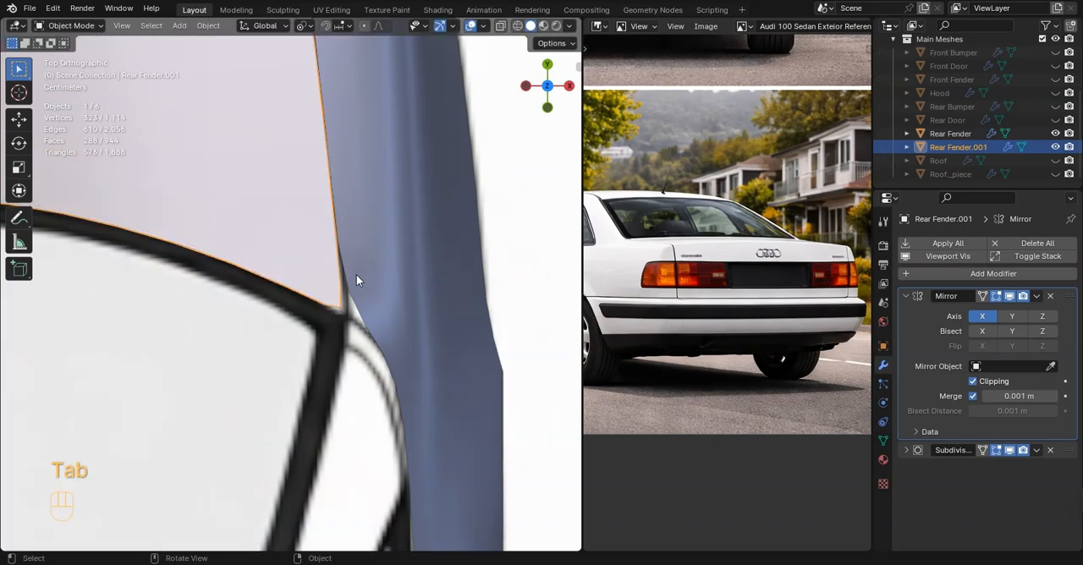
Move the rear fender's seam vertex at the rear window corner about -0.0018 m along Y to match the top blueprint
scroll(360, 273, down, 5)
click(449, 234)
scroll(370, 264, up, 4)
drag(406, 245, 445, 226)
scroll(445, 227, up, 1)
key(Tab)
key(Tab)
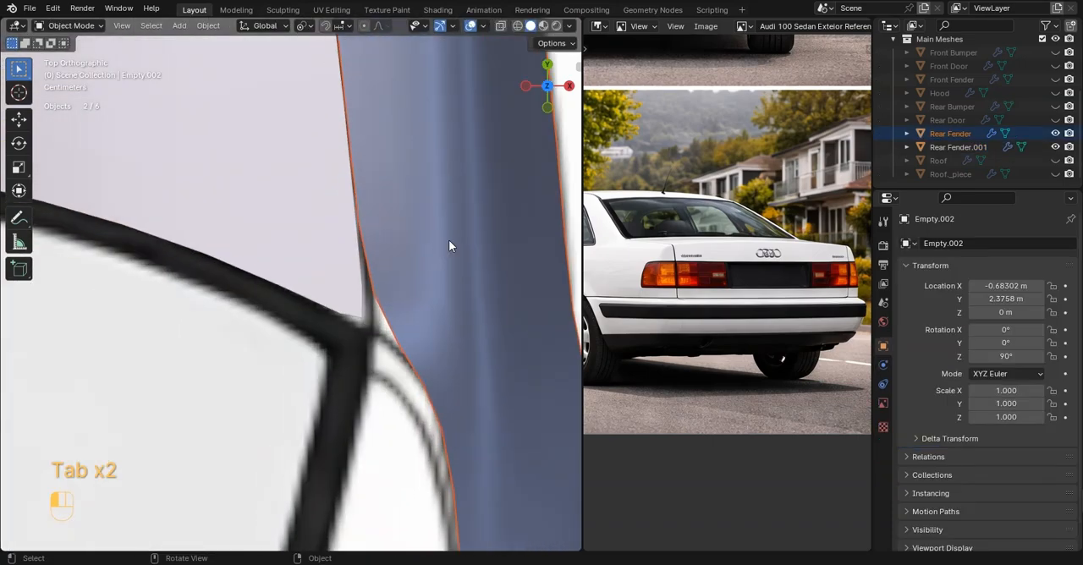
key(Tab)
key(z)
drag(373, 279, 369, 283)
Set the vertex crease of the fender's rear window corner vertex to 1.00
scroll(452, 192, down, 1)
scroll(552, 135, down, 1)
key(n)
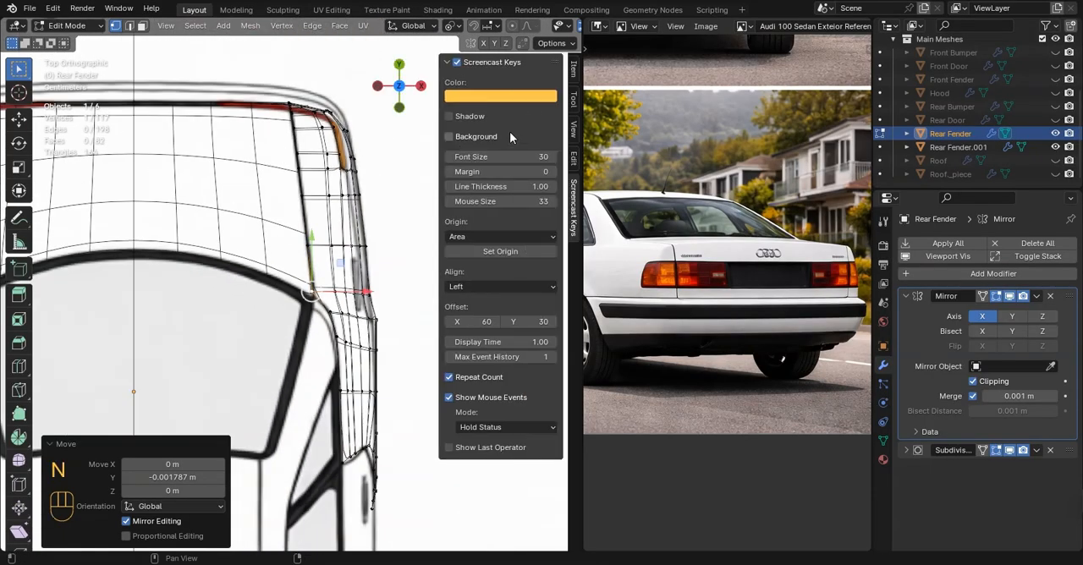
click(573, 71)
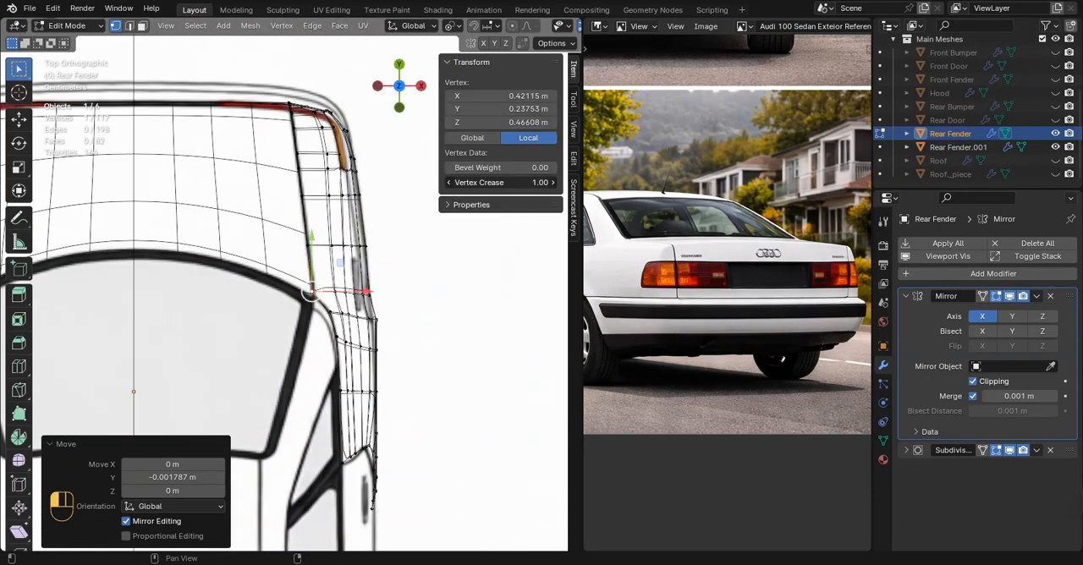
key(n)
scroll(457, 220, down, 4)
key(Tab)
Unhide all body parts and inspect the assembled car from several angles
middle_drag(453, 266, 226, 225)
key(alt+h)
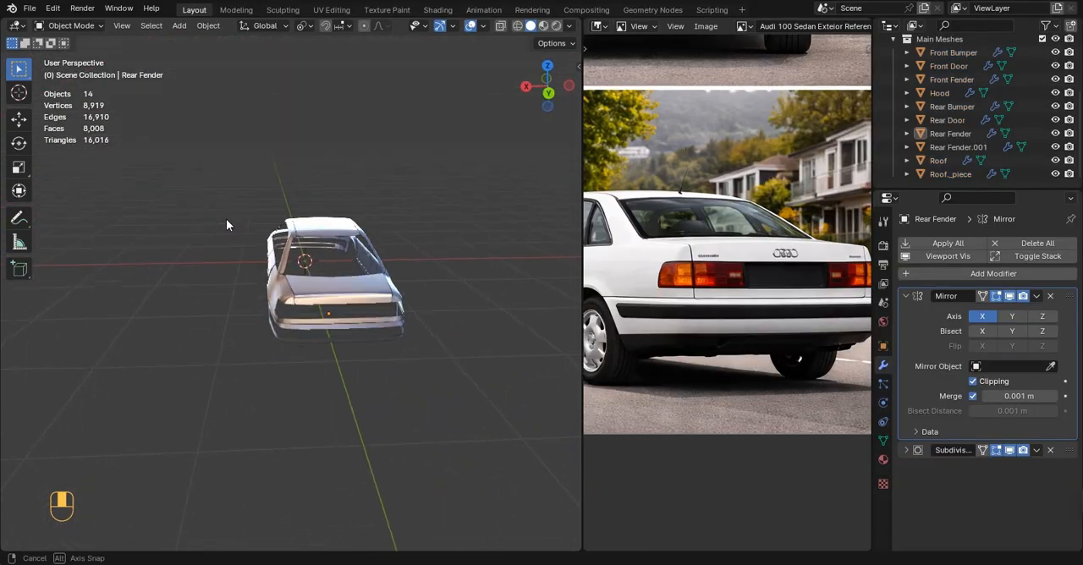
scroll(728, 276, down, 2)
middle_drag(330, 271, 315, 252)
scroll(315, 252, up, 5)
scroll(254, 262, down, 5)
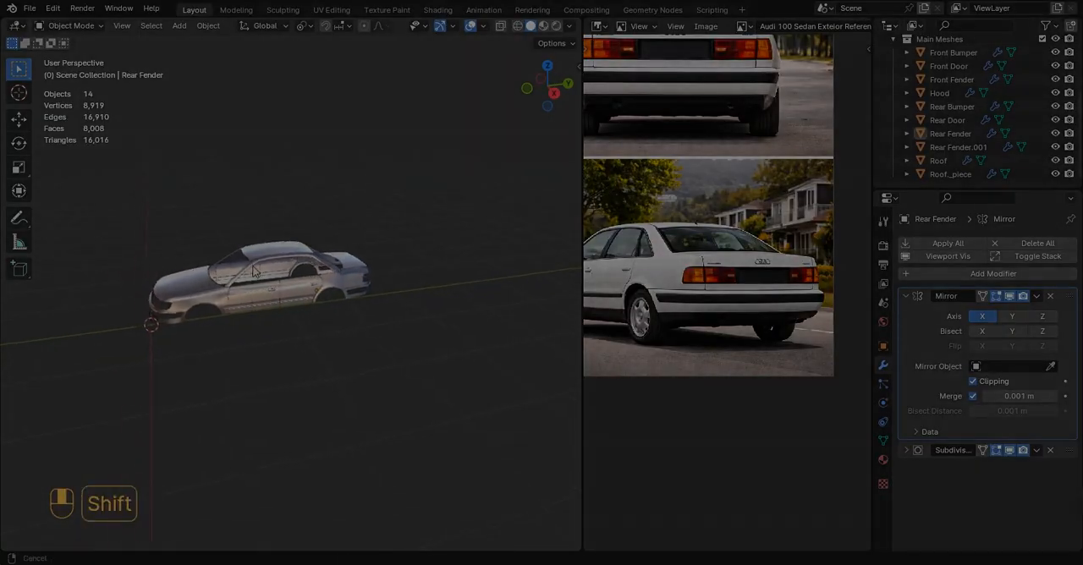